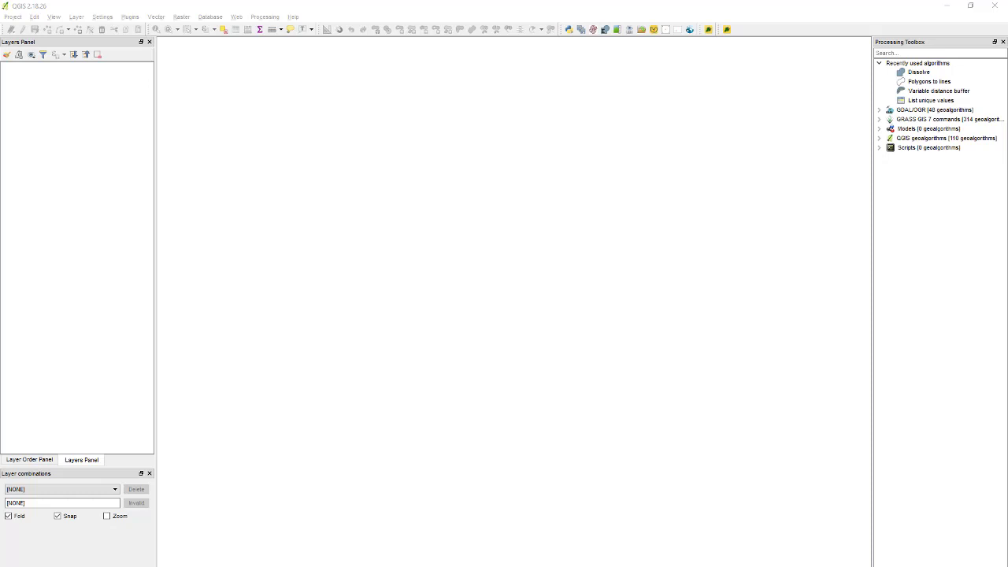
Return to the project folder, check coord_tr.txt's contents, then permanently delete it.
{"action": "key", "text": "alt+Tab"}
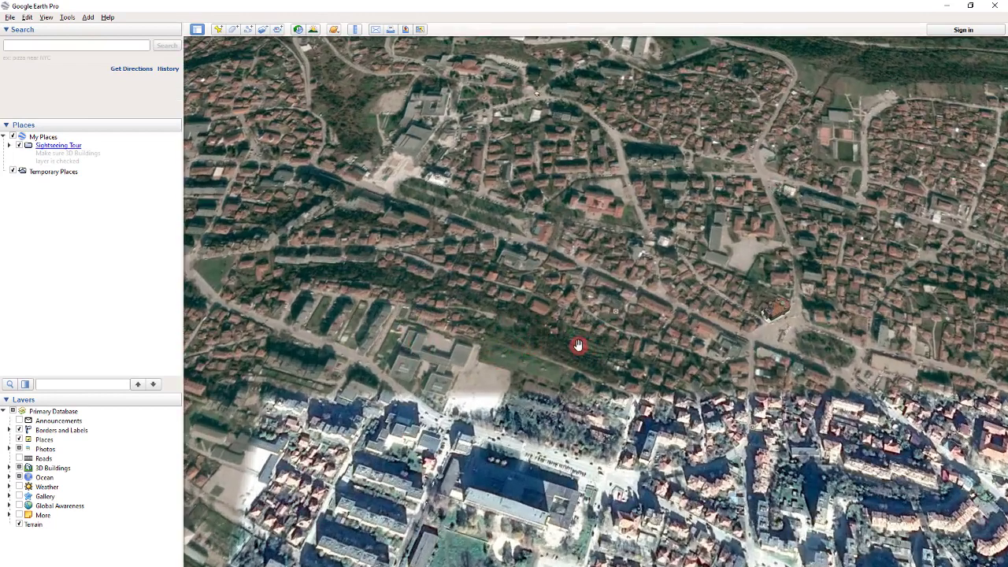
{"action": "left_click", "coordinate": [946, 5]}
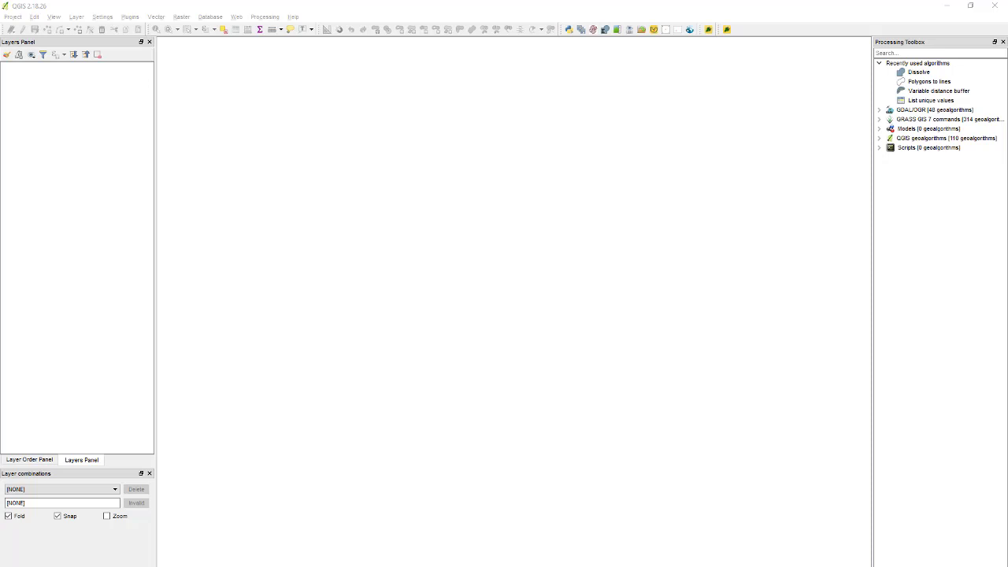
{"action": "left_click", "coordinate": [531, 544]}
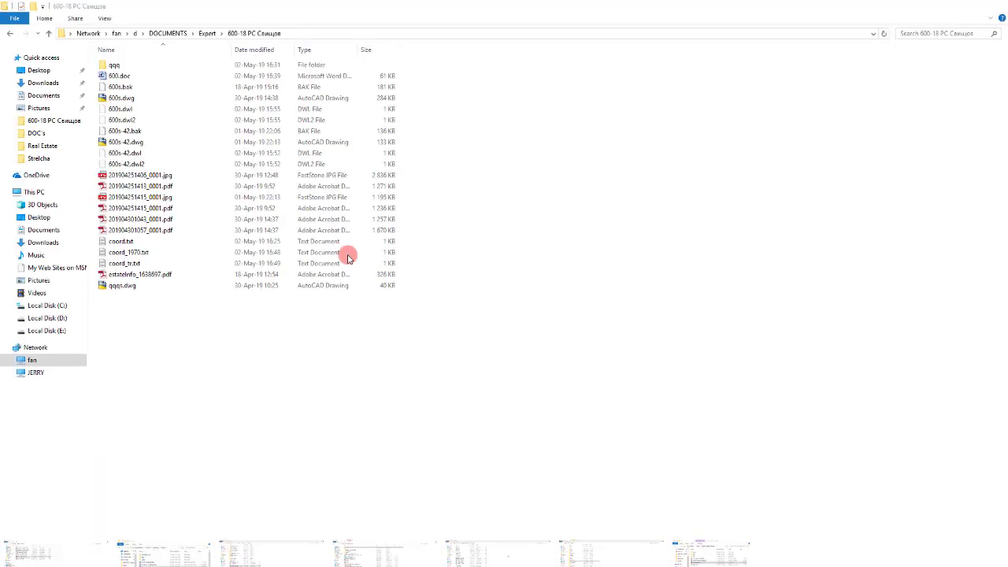
{"action": "double_click", "coordinate": [145, 263]}
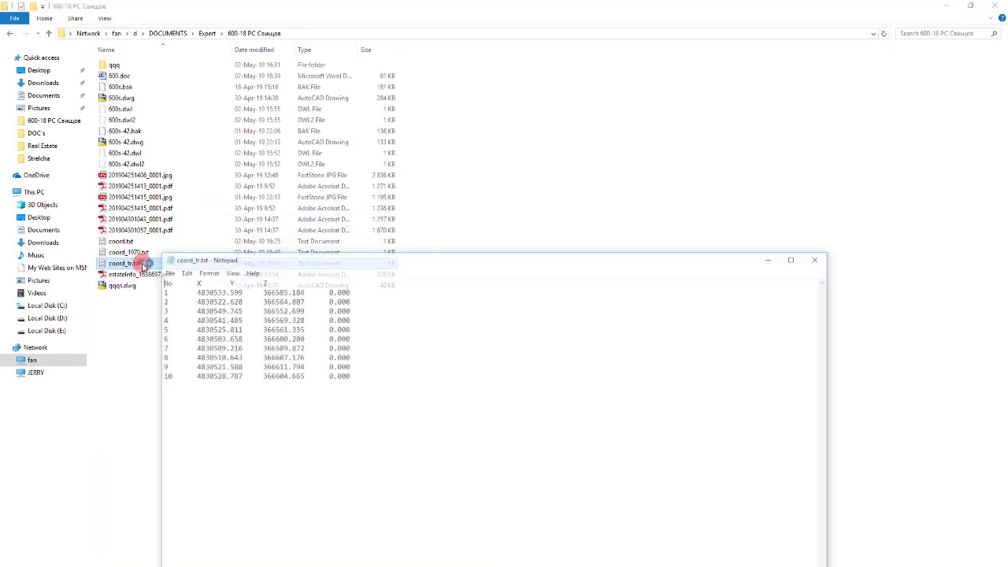
{"action": "left_click", "coordinate": [821, 255]}
{"action": "key", "text": "shift+Delete"}
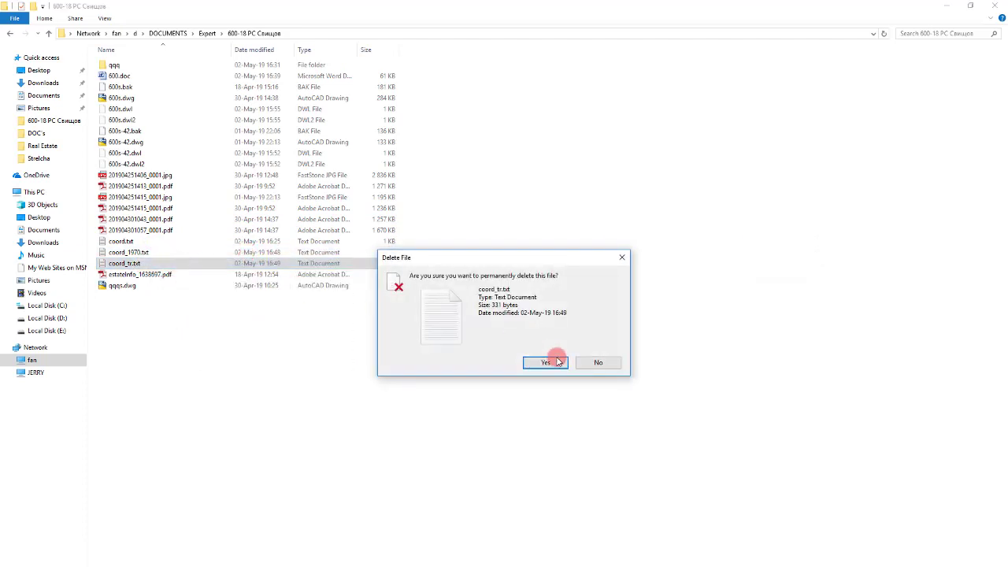
{"action": "left_click", "coordinate": [547, 364]}
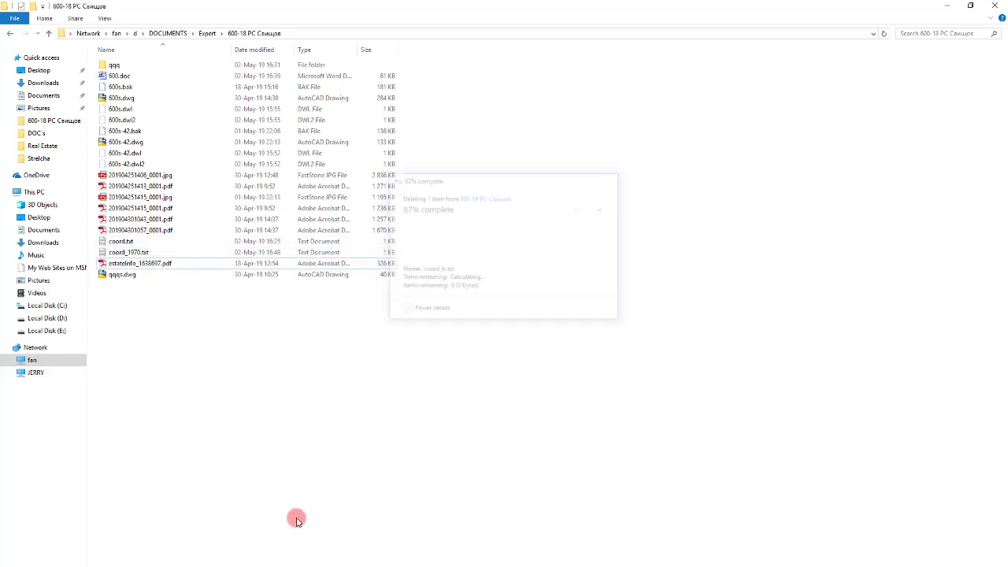
Open coord.txt in Notepad to view its 10 X/Y/Z points.
{"action": "double_click", "coordinate": [122, 241]}
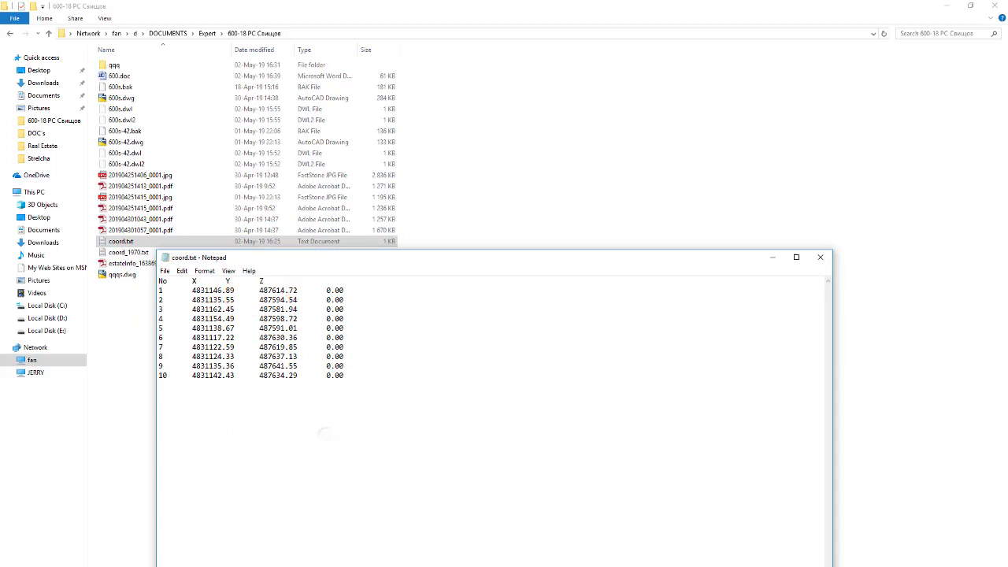
{"action": "mouse_move", "coordinate": [55, 565]}
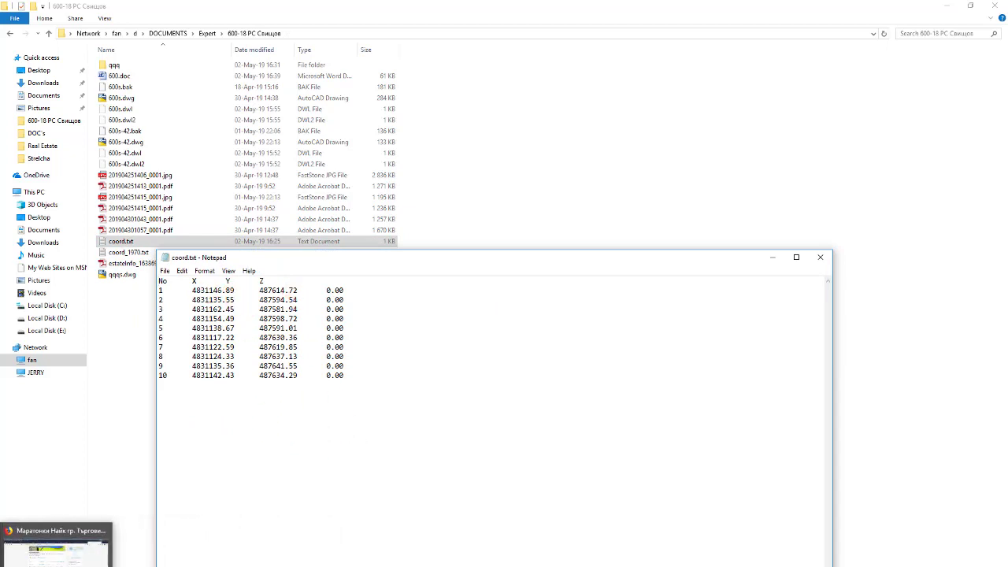
{"action": "key", "text": "super"}
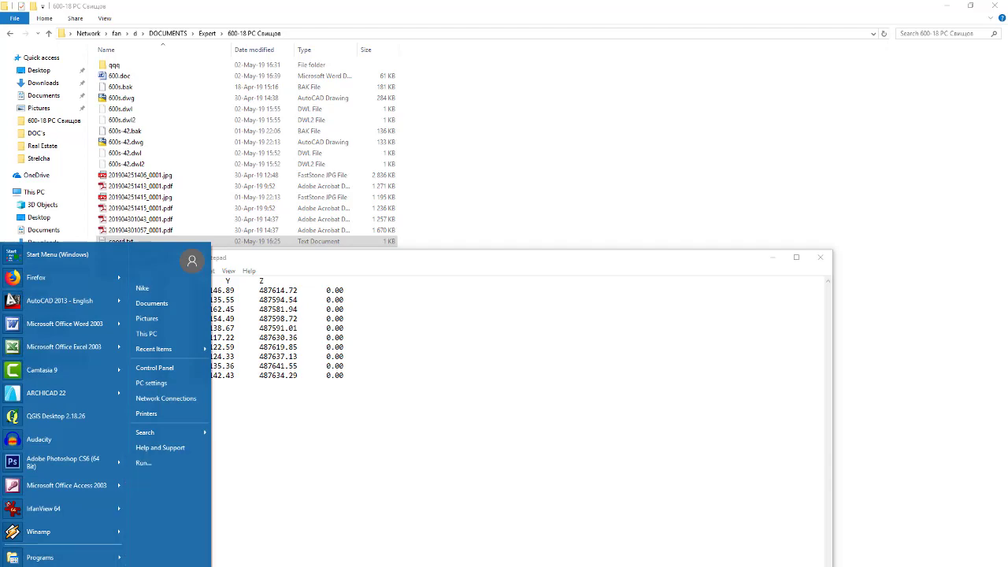
Launch БГСТранс and set input to cadastral, output to BGS 2005 zone 35.
{"action": "type", "text": "бгс"}
{"action": "key", "text": "Return"}
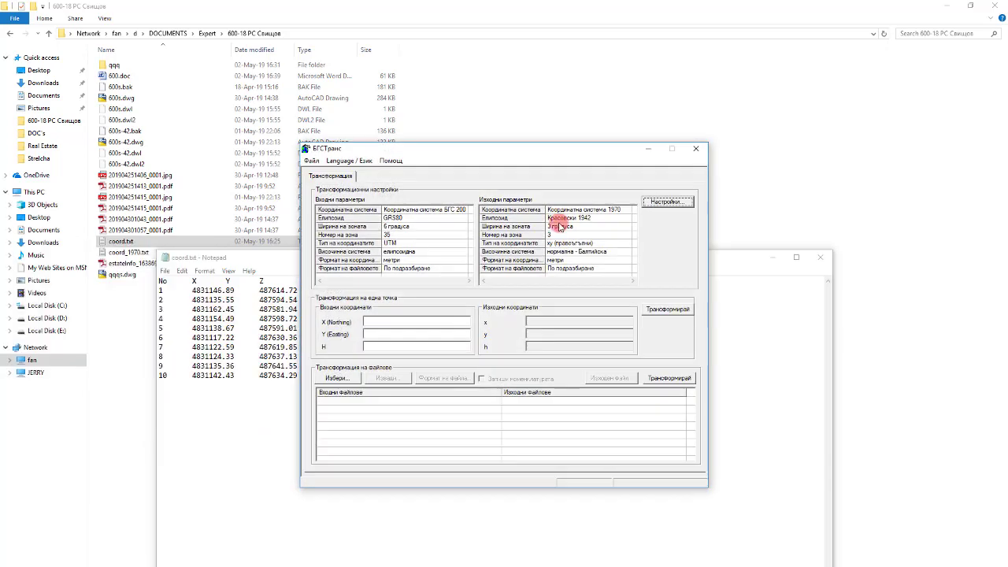
{"action": "left_click", "coordinate": [667, 202]}
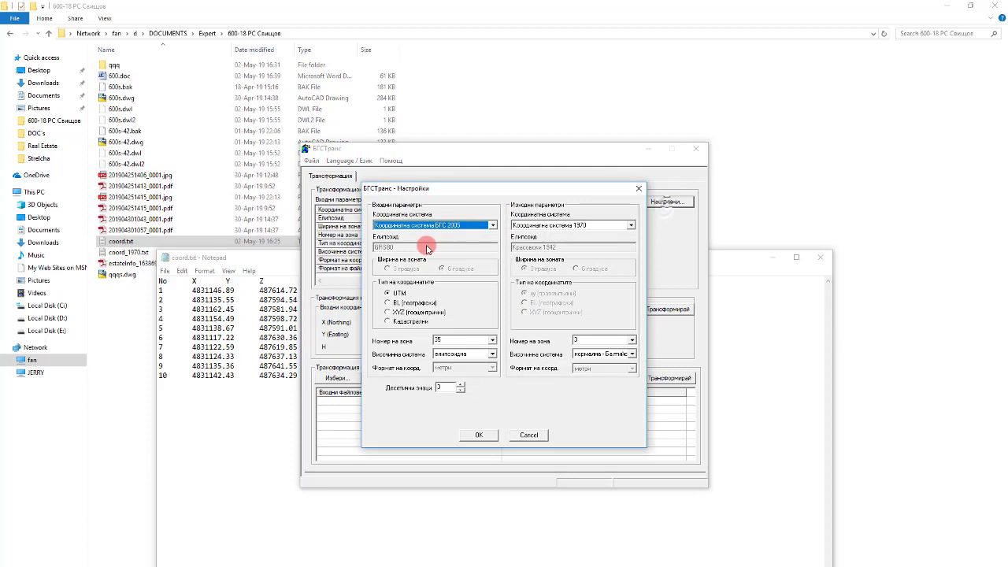
{"action": "left_click", "coordinate": [422, 320]}
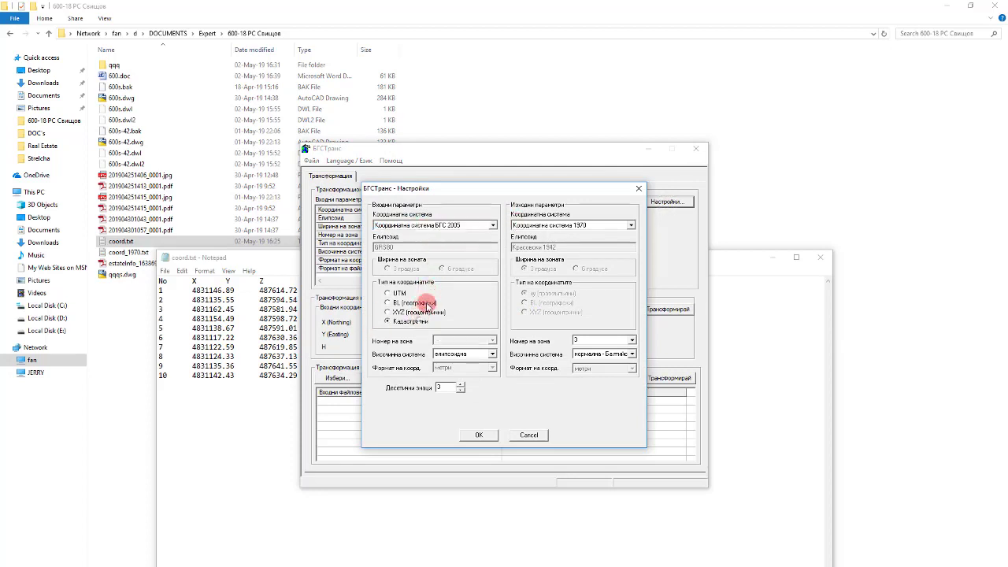
{"action": "left_click", "coordinate": [573, 226]}
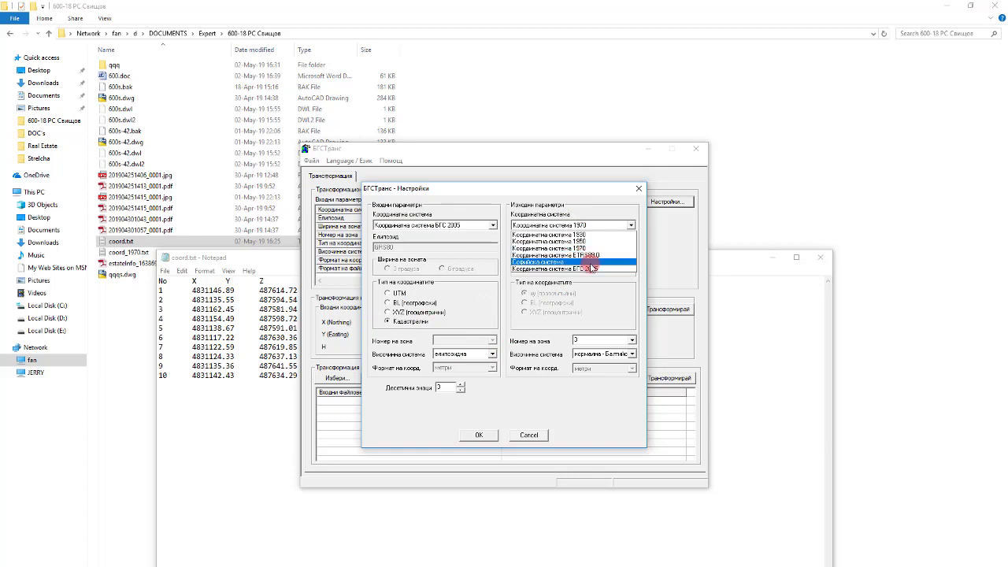
{"action": "left_click", "coordinate": [592, 269]}
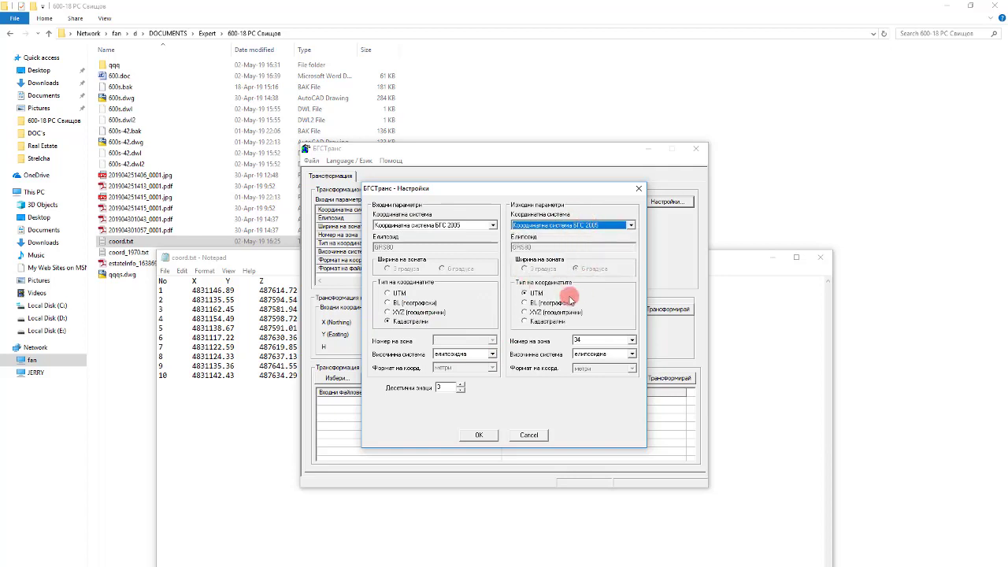
{"action": "left_click", "coordinate": [630, 340]}
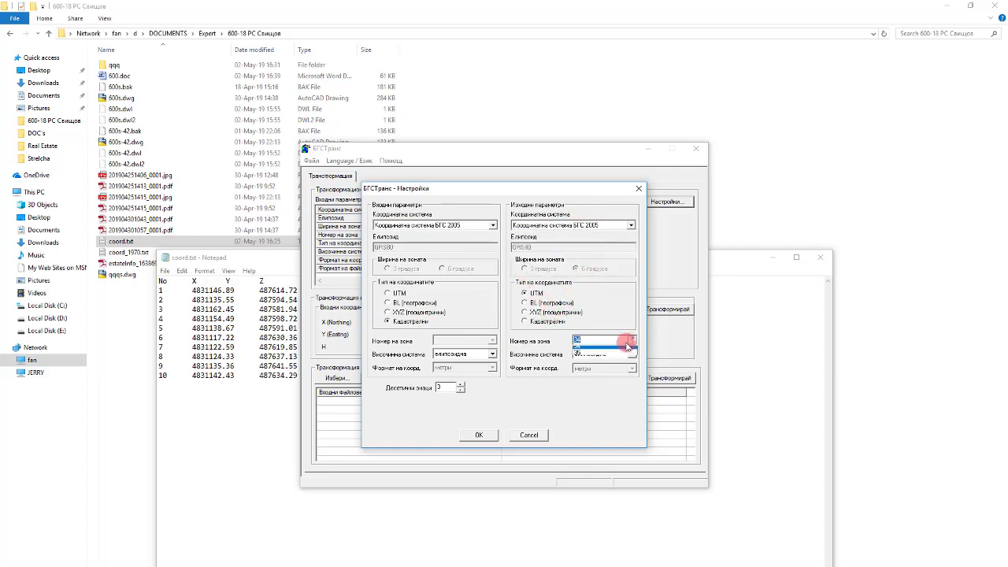
{"action": "left_click", "coordinate": [612, 356]}
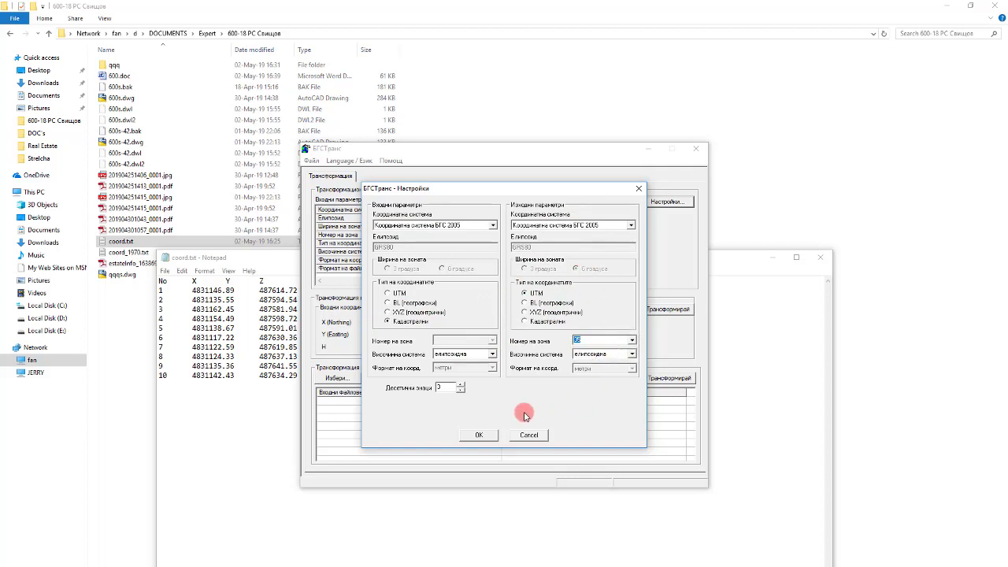
{"action": "left_click", "coordinate": [477, 435]}
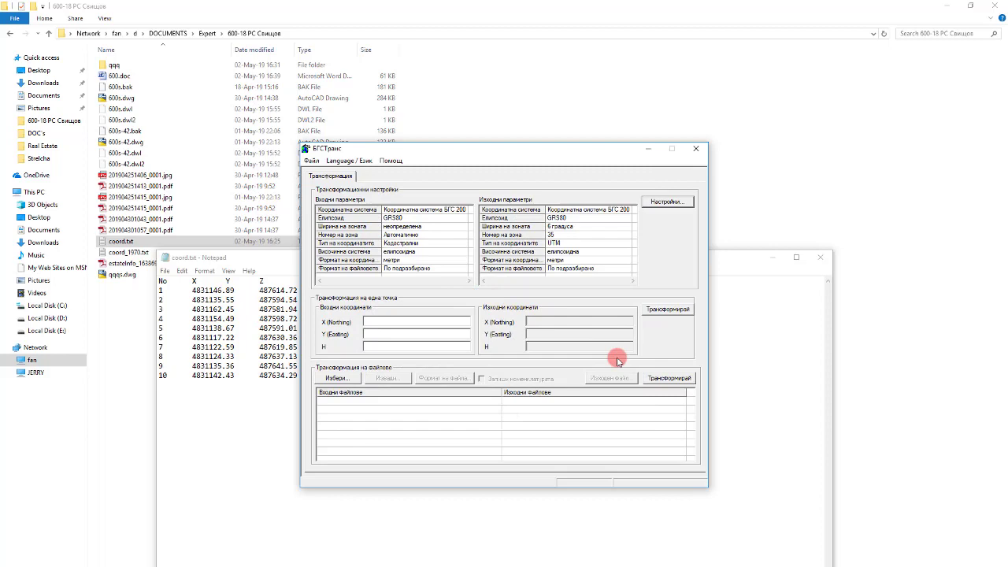
Transform coord.txt to produce coord_tr.txt.
{"action": "left_click", "coordinate": [337, 379]}
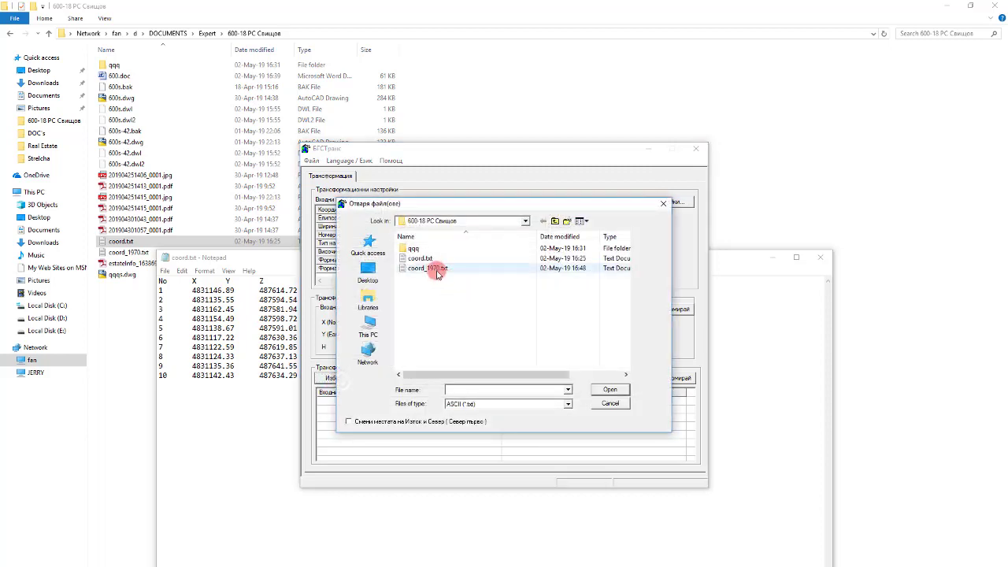
{"action": "double_click", "coordinate": [432, 263]}
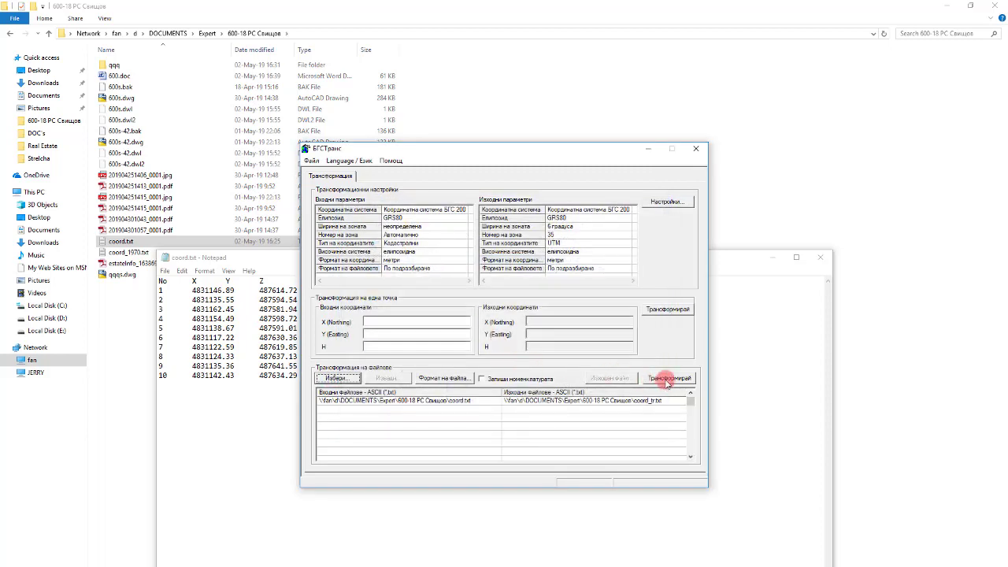
{"action": "left_click", "coordinate": [667, 381]}
Close BGSTrans and coord.txt, refresh the folder, and review coord_tr.txt's UTM zone 35 points.
{"action": "left_click", "coordinate": [695, 148]}
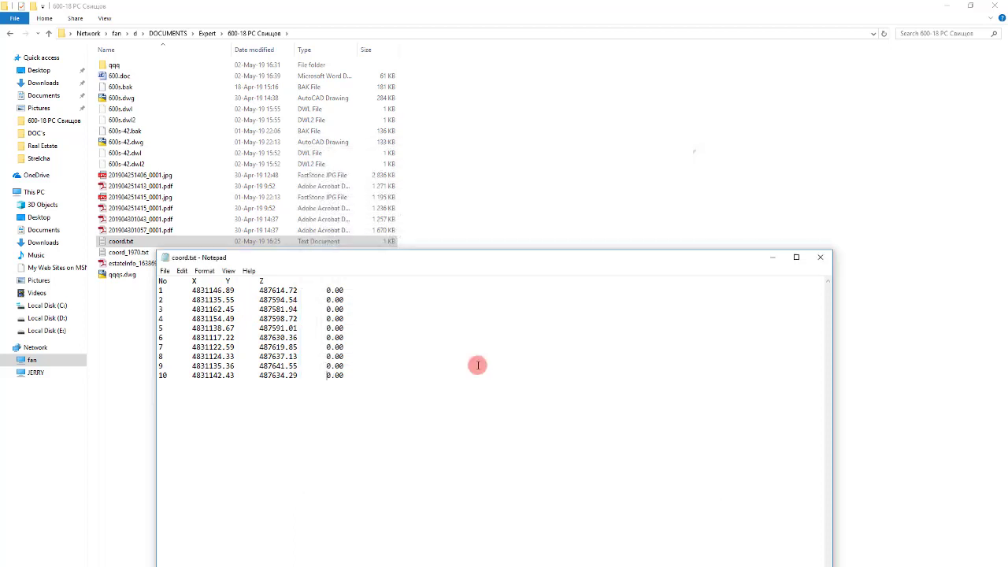
{"action": "key", "text": "alt+F4"}
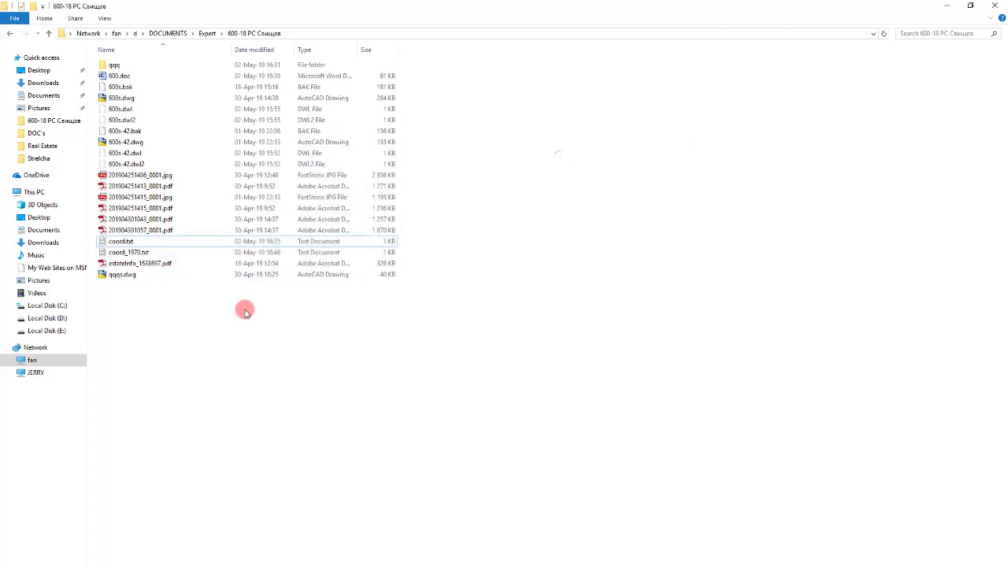
{"action": "left_click", "coordinate": [883, 33]}
{"action": "left_click", "coordinate": [117, 252]}
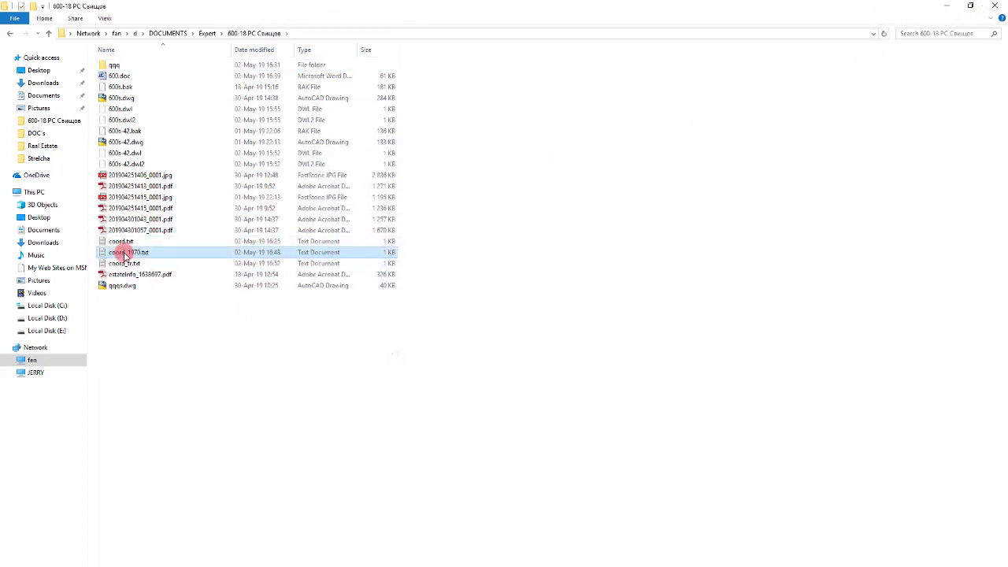
{"action": "left_click", "coordinate": [130, 263]}
{"action": "double_click", "coordinate": [130, 263]}
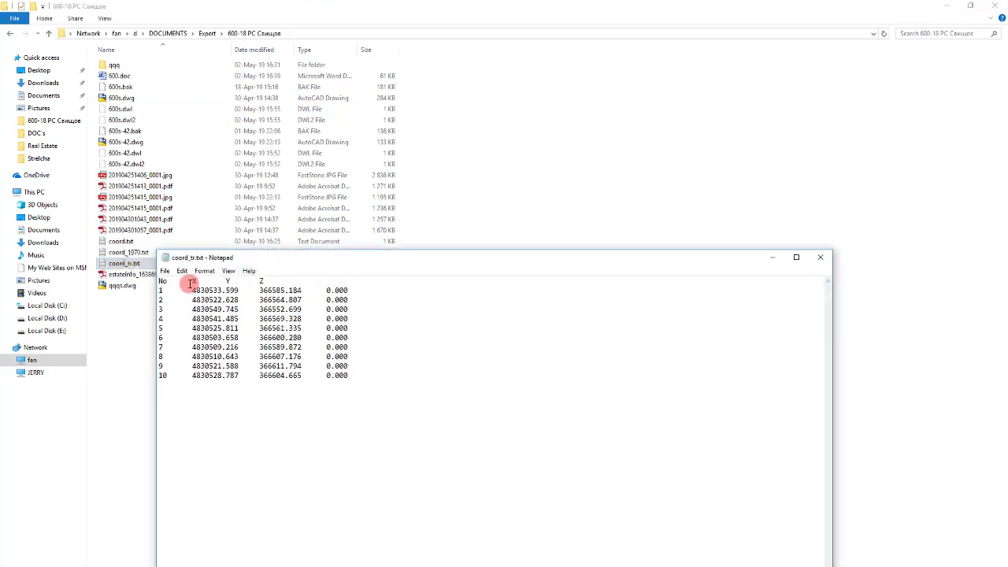
{"action": "left_click", "coordinate": [819, 258]}
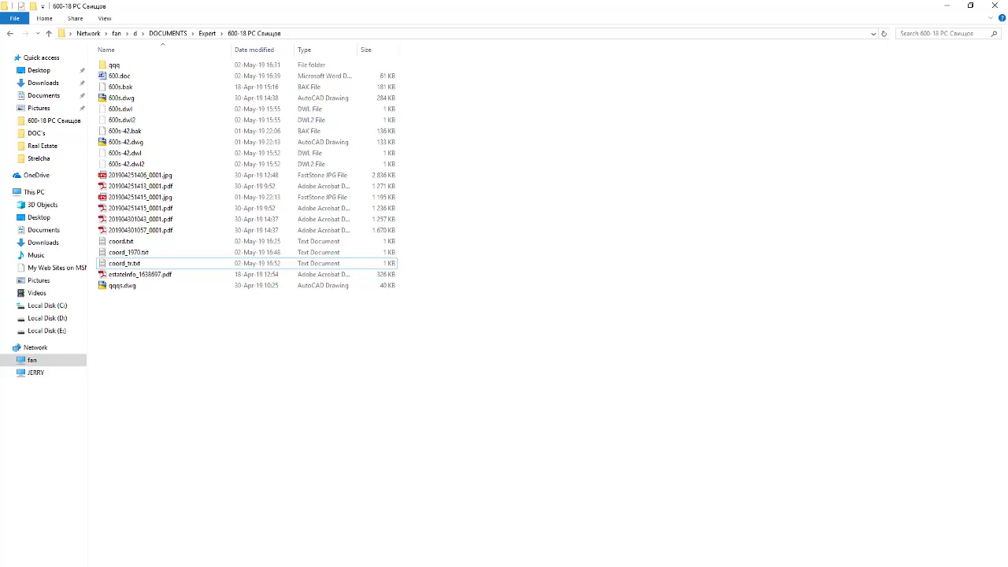
In QGIS, start a delimited text layer with coord_tr.txt as the source file.
{"action": "mouse_move", "coordinate": [150, 549]}
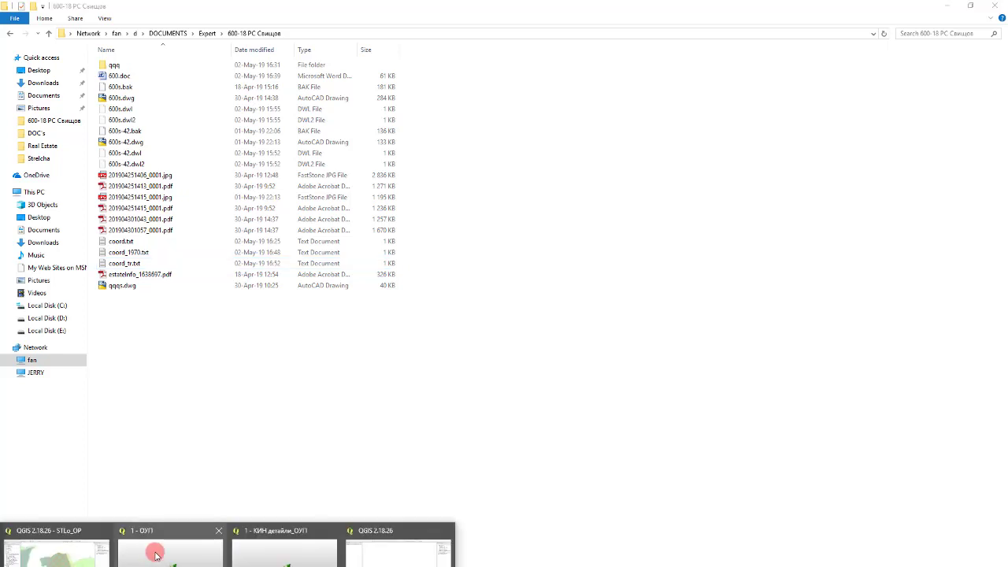
{"action": "left_click", "coordinate": [405, 549]}
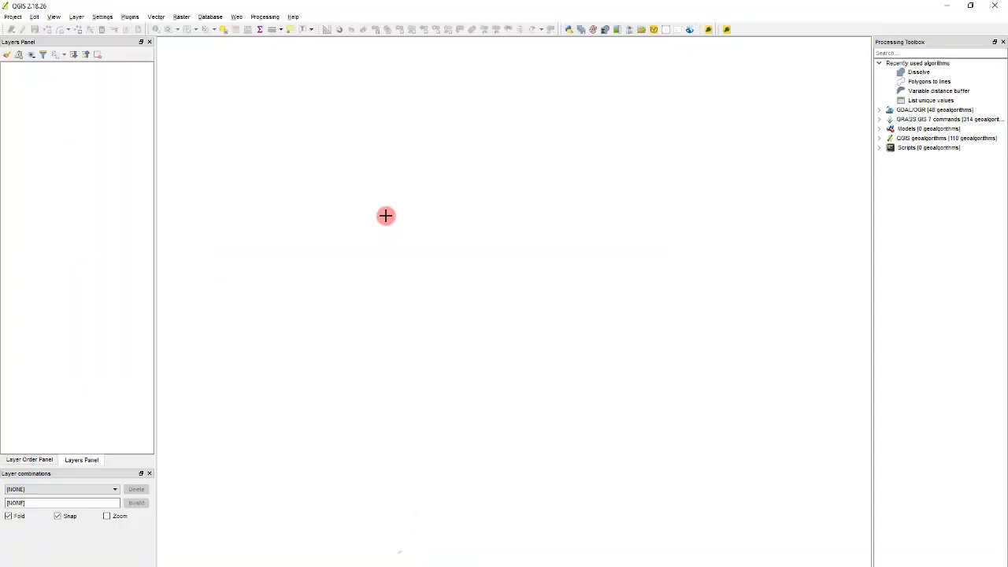
{"action": "left_click", "coordinate": [76, 17]}
{"action": "left_click", "coordinate": [93, 42]}
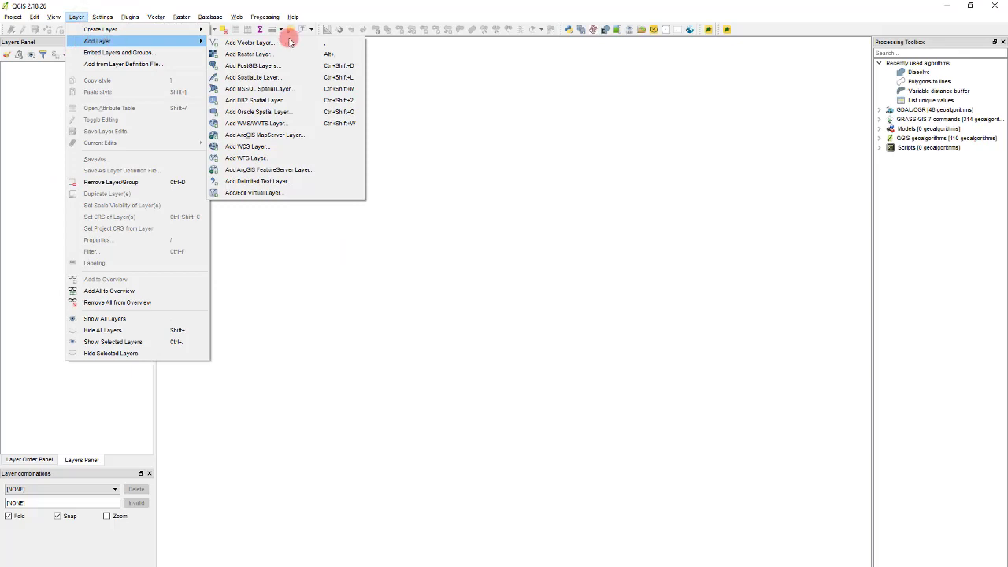
{"action": "left_click", "coordinate": [331, 180]}
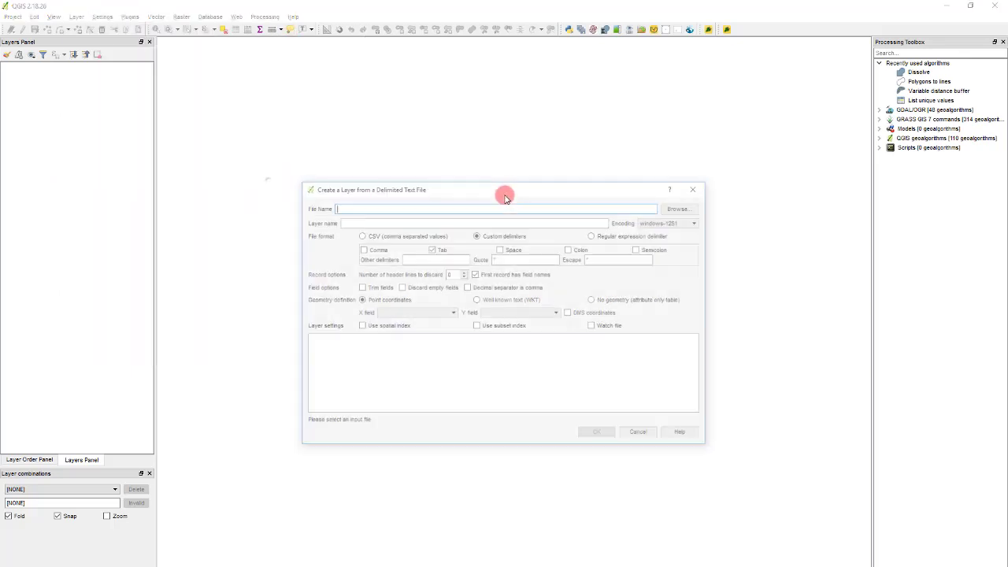
{"action": "left_click", "coordinate": [678, 207]}
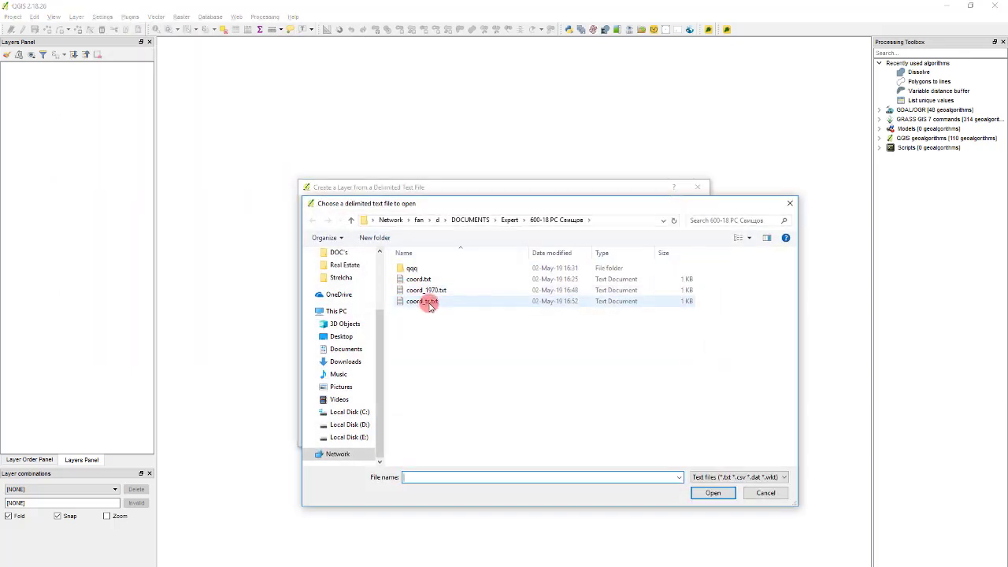
{"action": "double_click", "coordinate": [429, 306]}
Map X field to Y and Y field to X, loading it in WGS 84 / UTM zone 35N.
{"action": "left_click", "coordinate": [408, 314]}
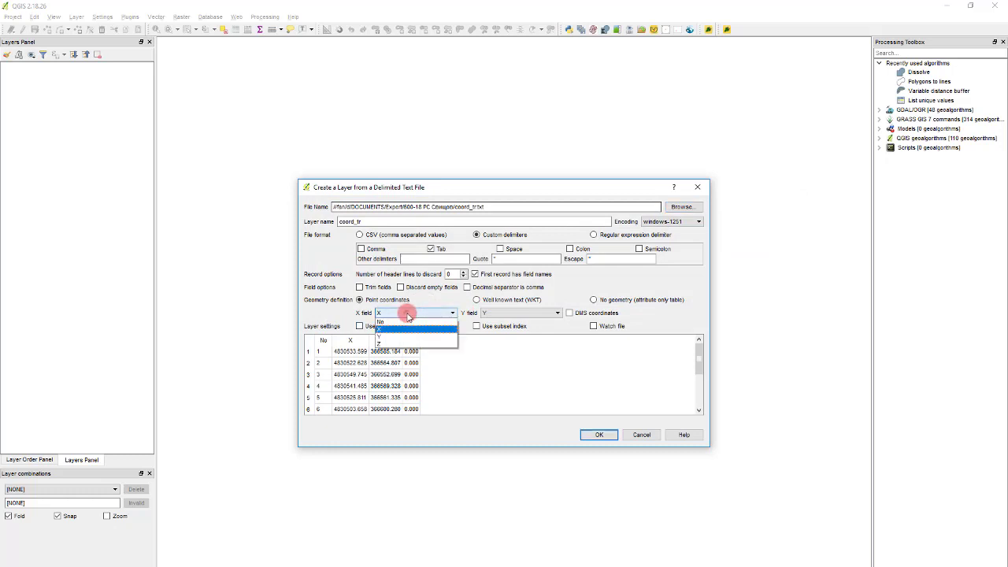
{"action": "left_click", "coordinate": [410, 337]}
{"action": "left_click", "coordinate": [491, 314]}
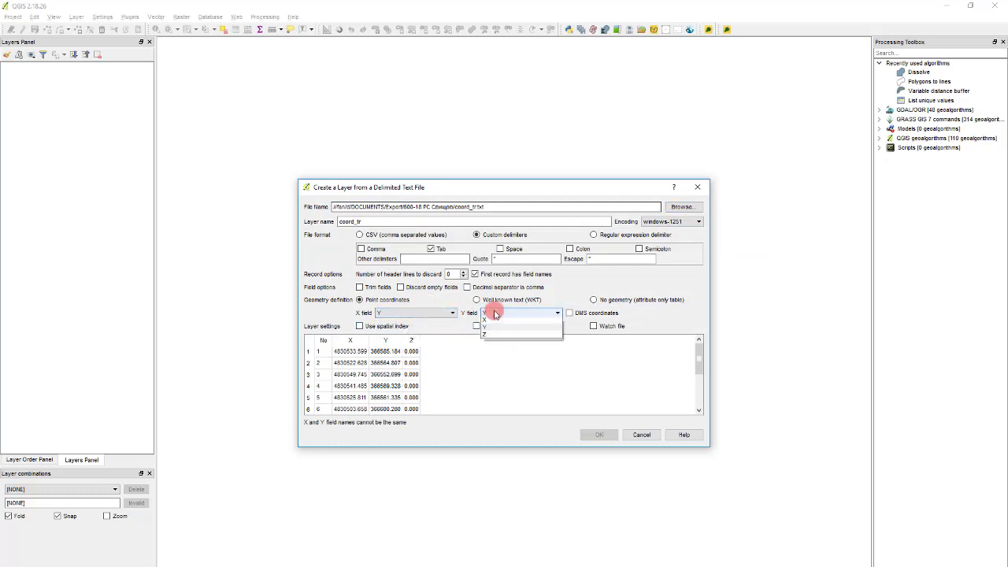
{"action": "left_click", "coordinate": [495, 329]}
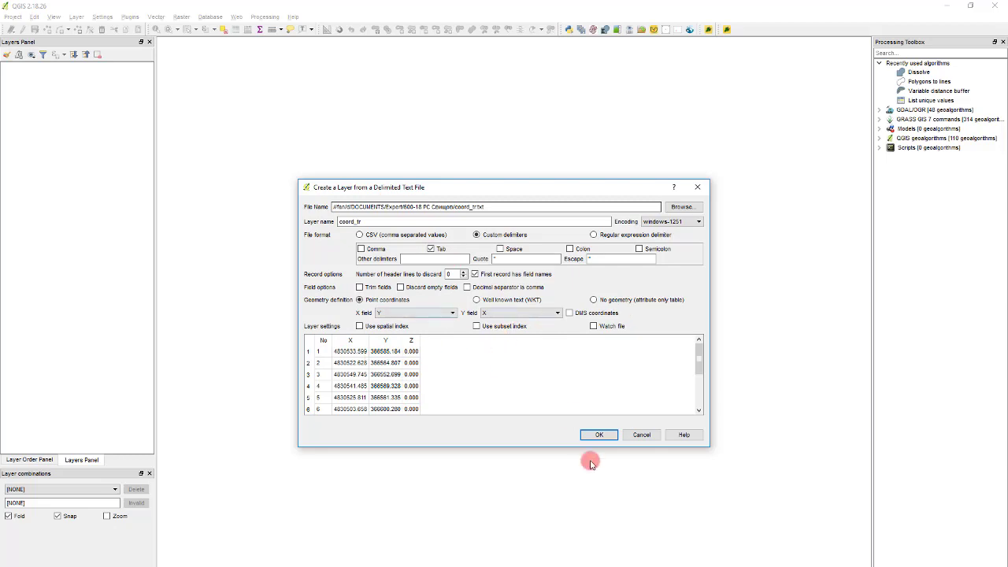
{"action": "left_click", "coordinate": [600, 435]}
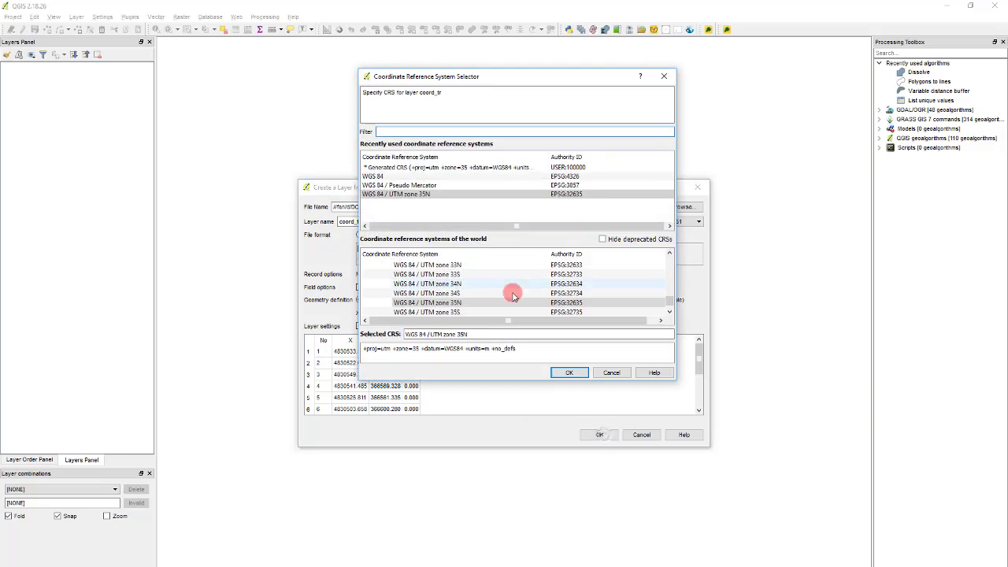
{"action": "left_click", "coordinate": [564, 367]}
{"action": "scroll", "coordinate": [295, 200], "scroll_direction": "down", "scroll_amount": 2}
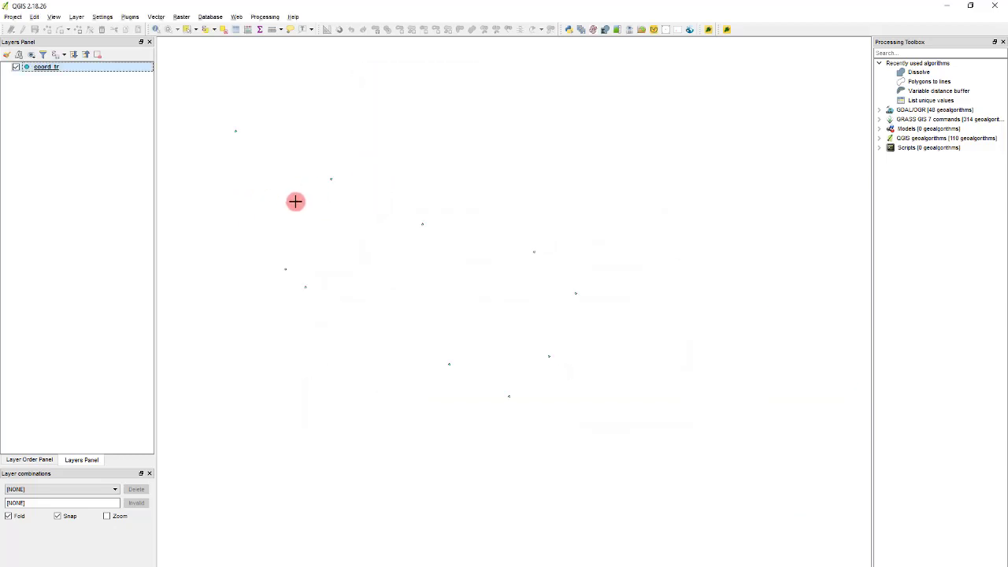
{"action": "scroll", "coordinate": [337, 223], "scroll_direction": "up", "scroll_amount": 1}
{"action": "left_click", "coordinate": [101, 139]}
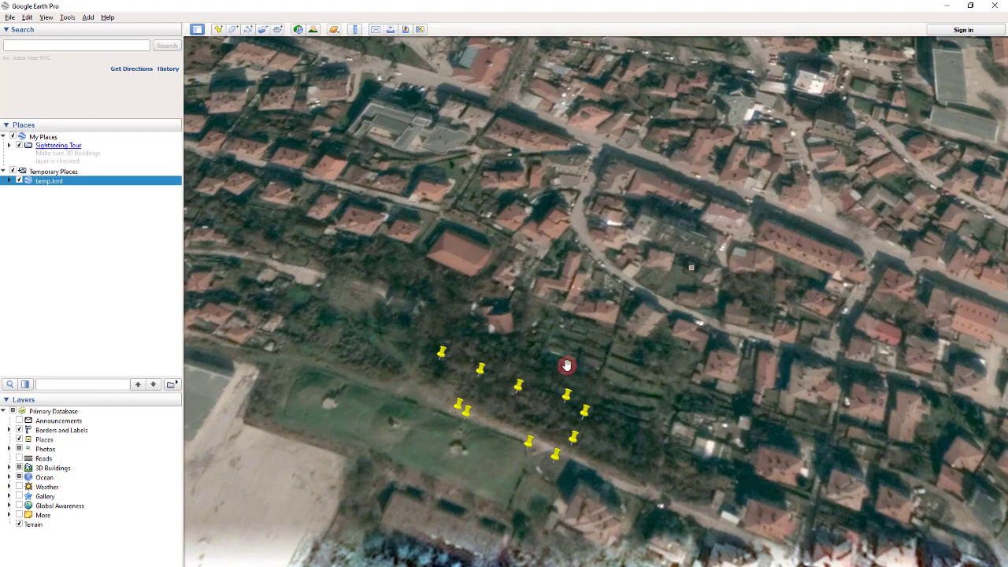
{"action": "scroll", "coordinate": [557, 373], "scroll_direction": "down", "scroll_amount": 3}
{"action": "left_click", "coordinate": [651, 3]}
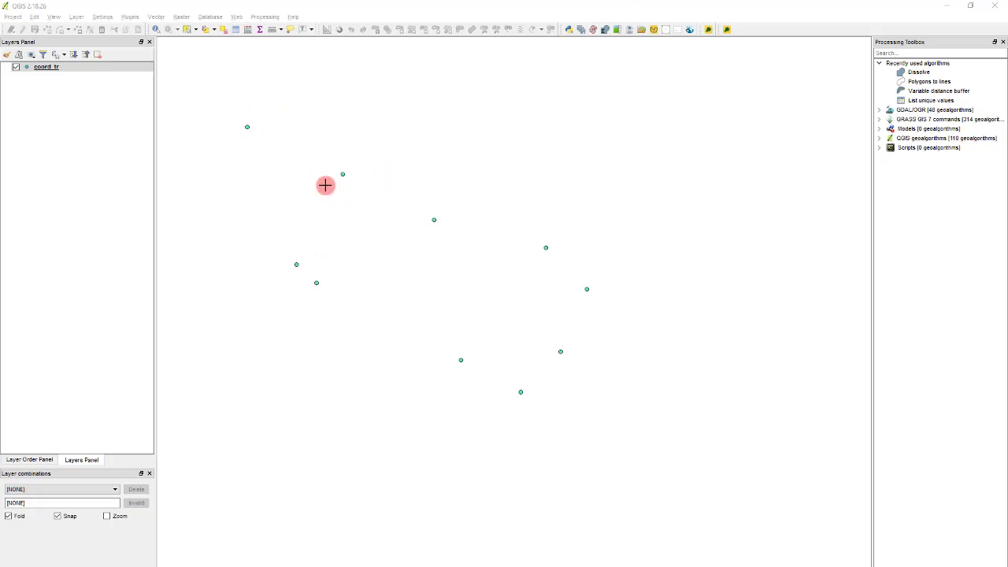
Look through QGIS's Add Layer options and dismiss the menu without choosing anything.
{"action": "left_click", "coordinate": [75, 78]}
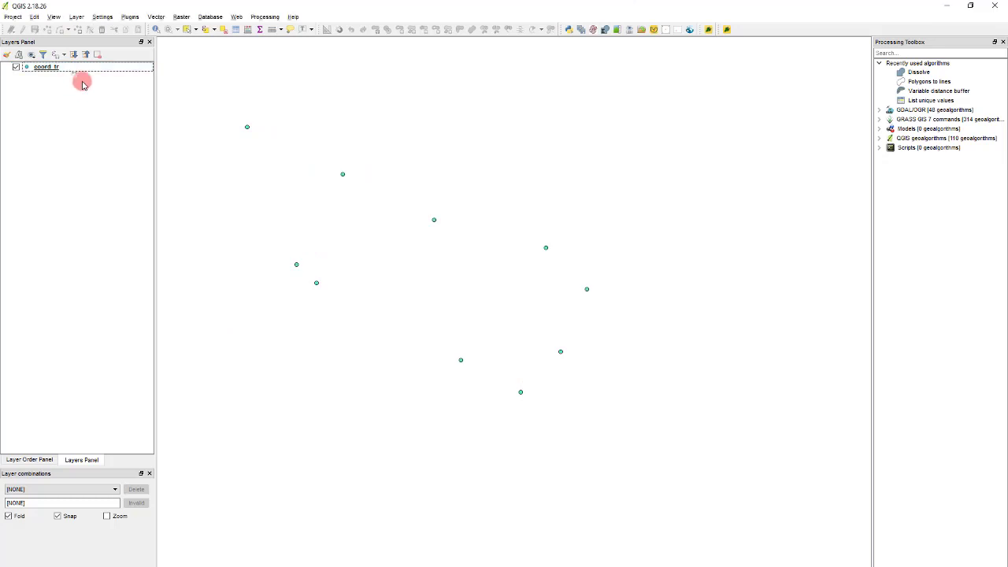
{"action": "left_click", "coordinate": [84, 19]}
{"action": "left_click", "coordinate": [83, 41]}
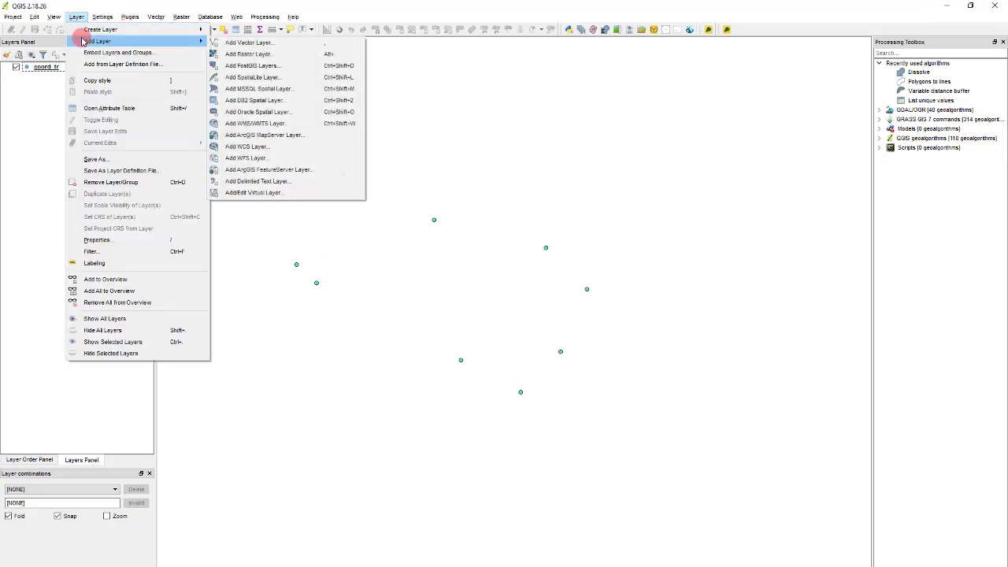
{"action": "left_click", "coordinate": [42, 107]}
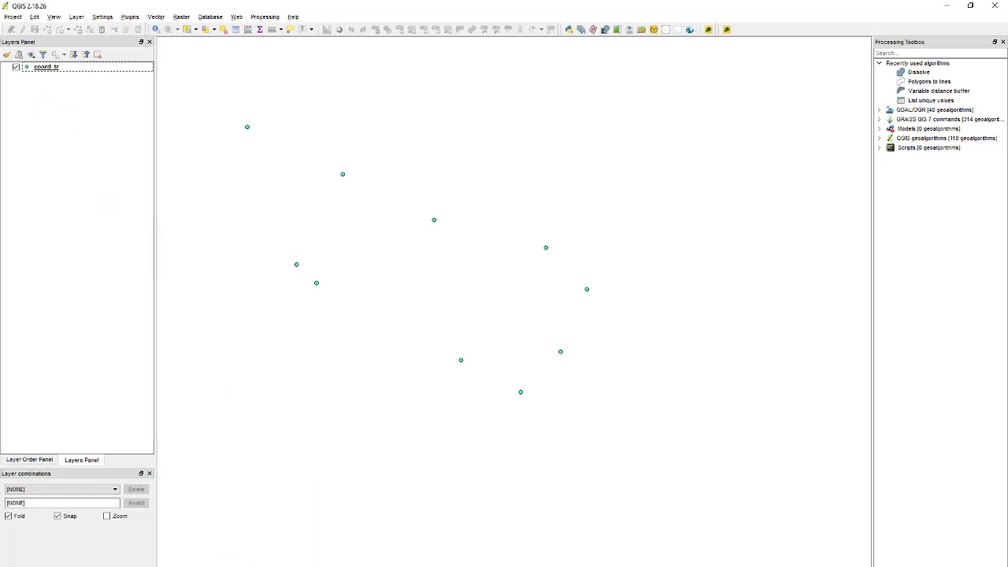
Permanently delete all files inside the qqq folder.
{"action": "left_click", "coordinate": [512, 554]}
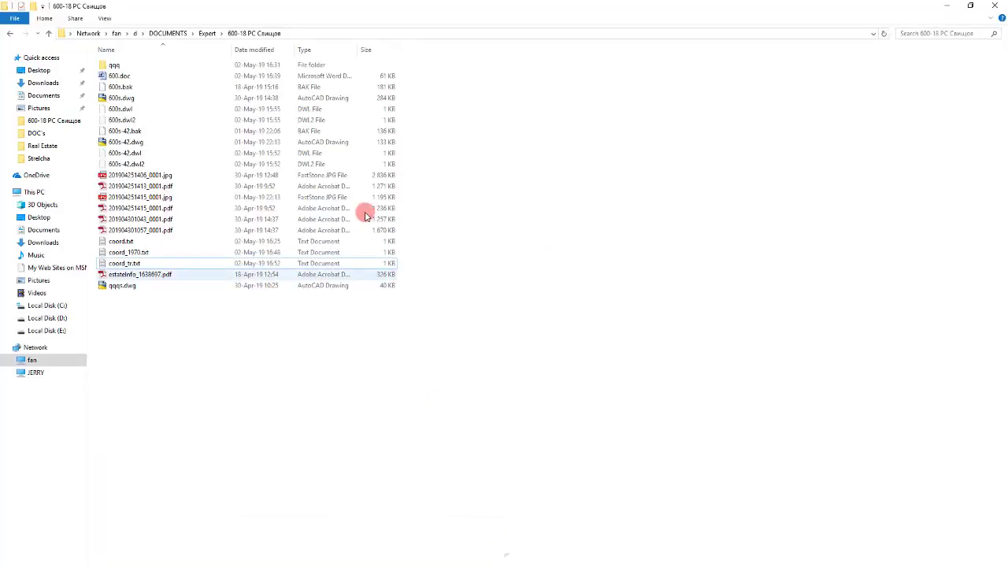
{"action": "double_click", "coordinate": [122, 66]}
{"action": "left_click_drag", "start_coordinate": [206, 337], "coordinate": [130, 64]}
{"action": "key", "text": "shift+Delete"}
{"action": "left_click", "coordinate": [545, 328]}
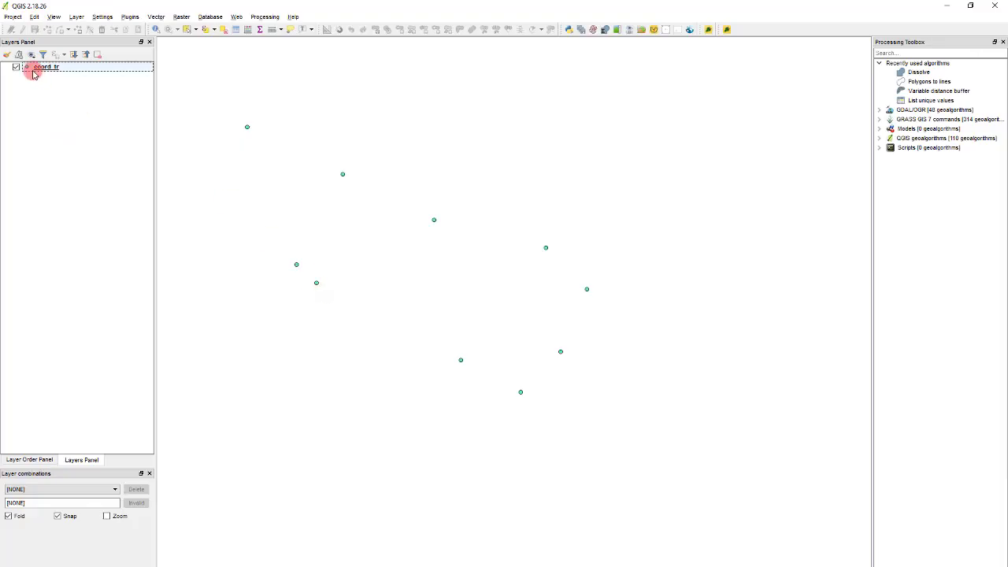
Create a windows-1251, EPSG:32635 shapefile named Lot_Polygon_WGS84_35N in qqq.
{"action": "left_click", "coordinate": [79, 16]}
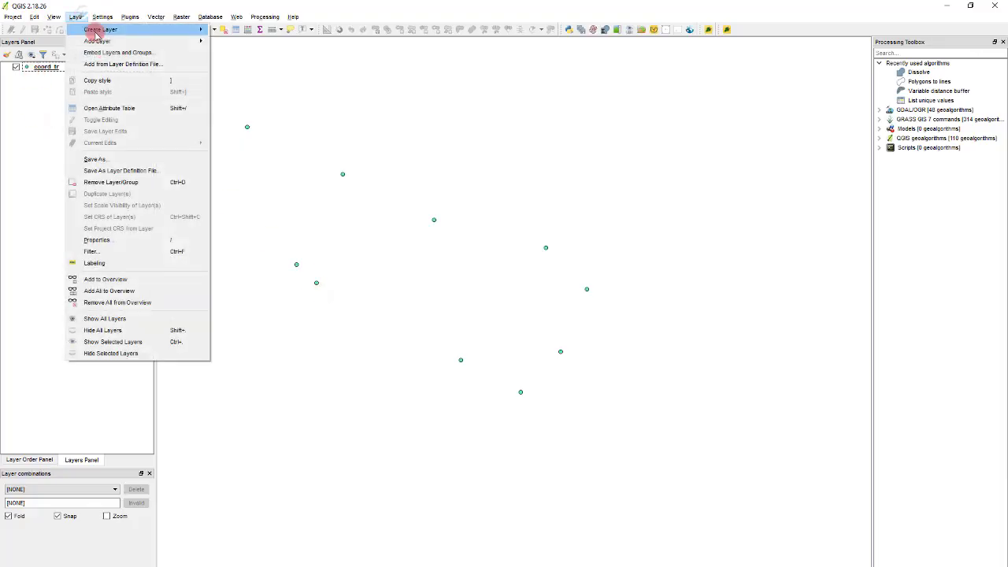
{"action": "mouse_move", "coordinate": [106, 29]}
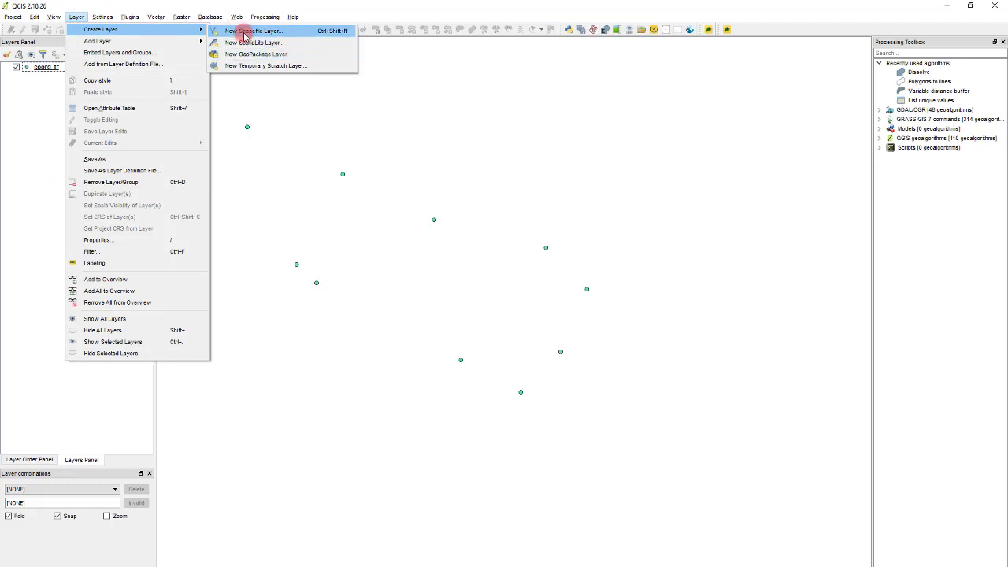
{"action": "left_click", "coordinate": [246, 30]}
{"action": "left_click", "coordinate": [513, 212]}
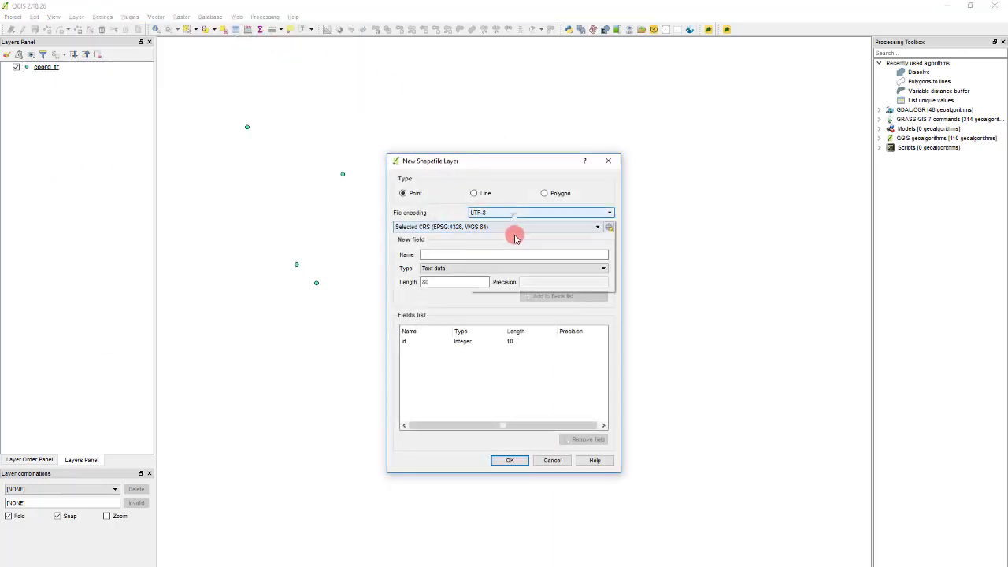
{"action": "left_click", "coordinate": [509, 258]}
{"action": "left_click", "coordinate": [472, 226]}
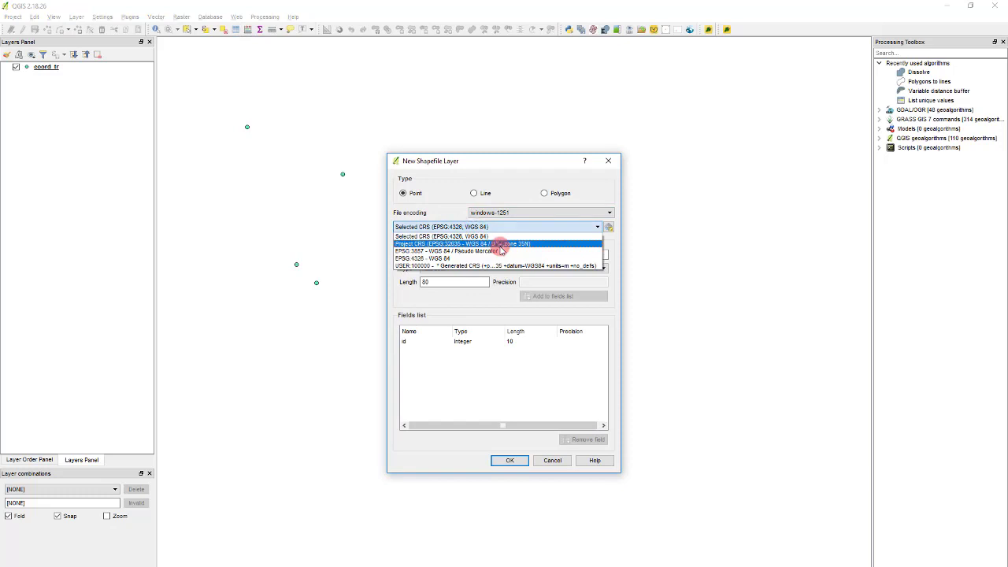
{"action": "left_click", "coordinate": [501, 246]}
{"action": "left_click", "coordinate": [509, 460]}
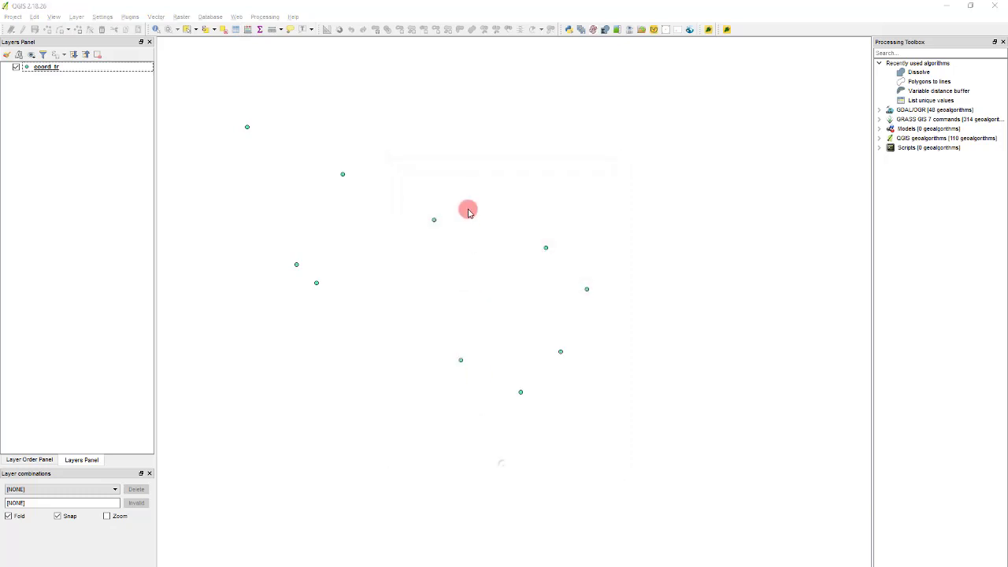
{"action": "left_click", "coordinate": [256, 270]}
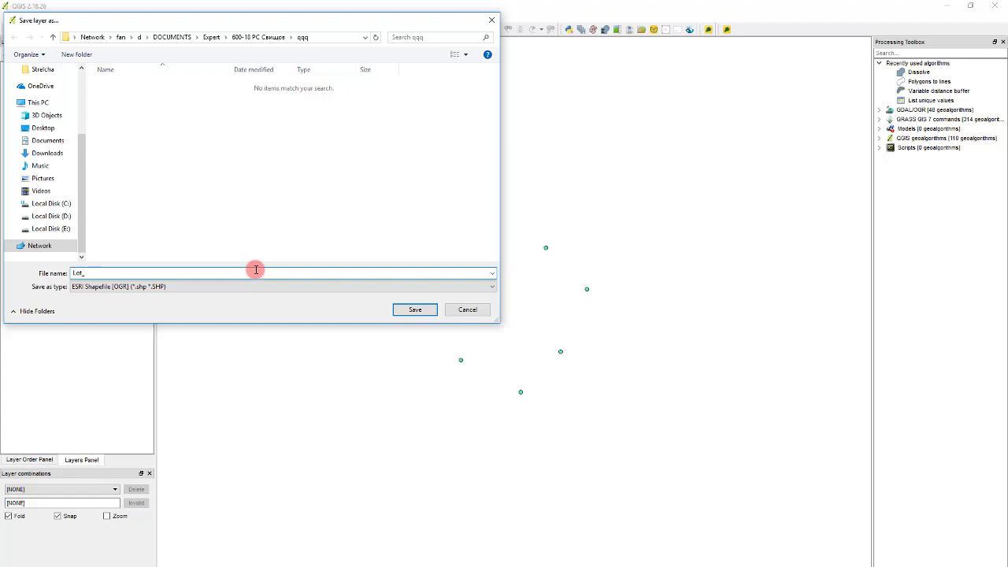
{"action": "type", "text": "Lot_Polygon_WGS84_35"}
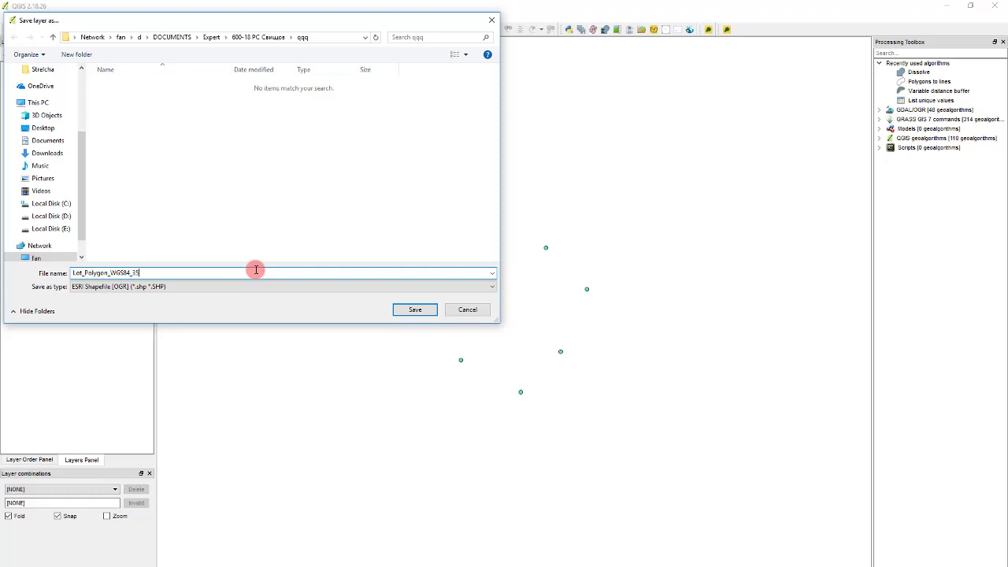
{"action": "type", "text": "N"}
{"action": "key", "text": "Return"}
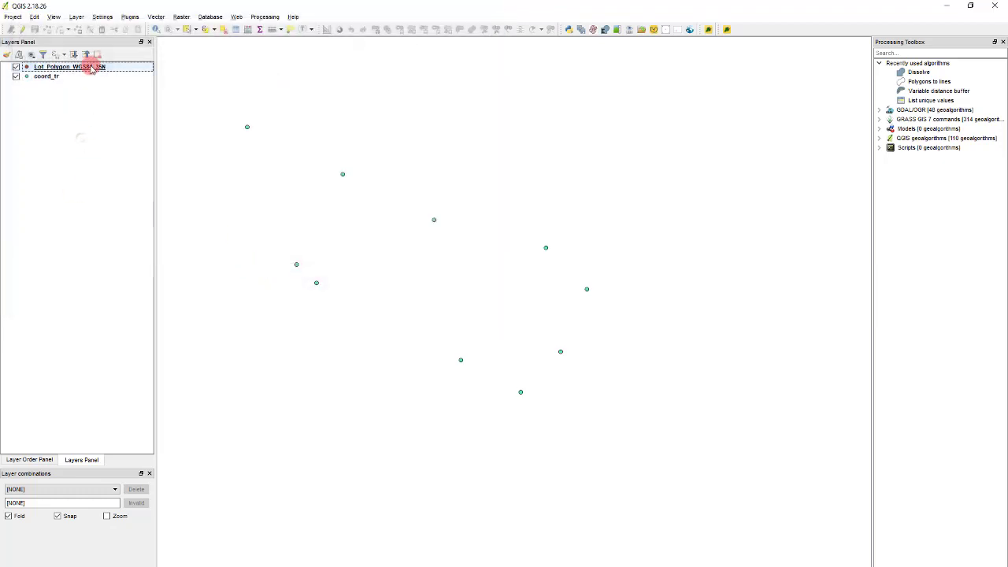
With coord_tr selected, view the snapping settings and close them.
{"action": "left_click", "coordinate": [46, 77]}
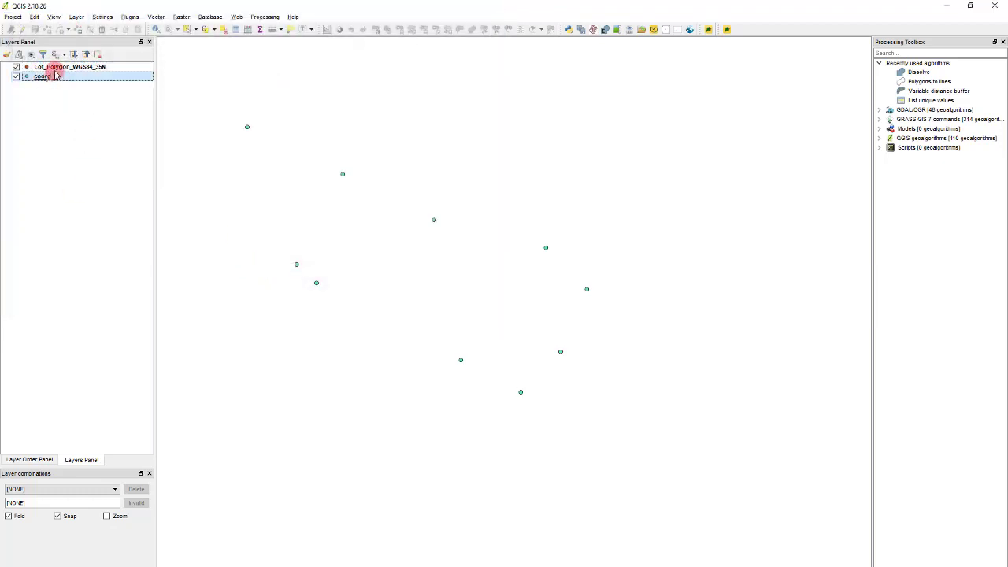
{"action": "left_click", "coordinate": [103, 16]}
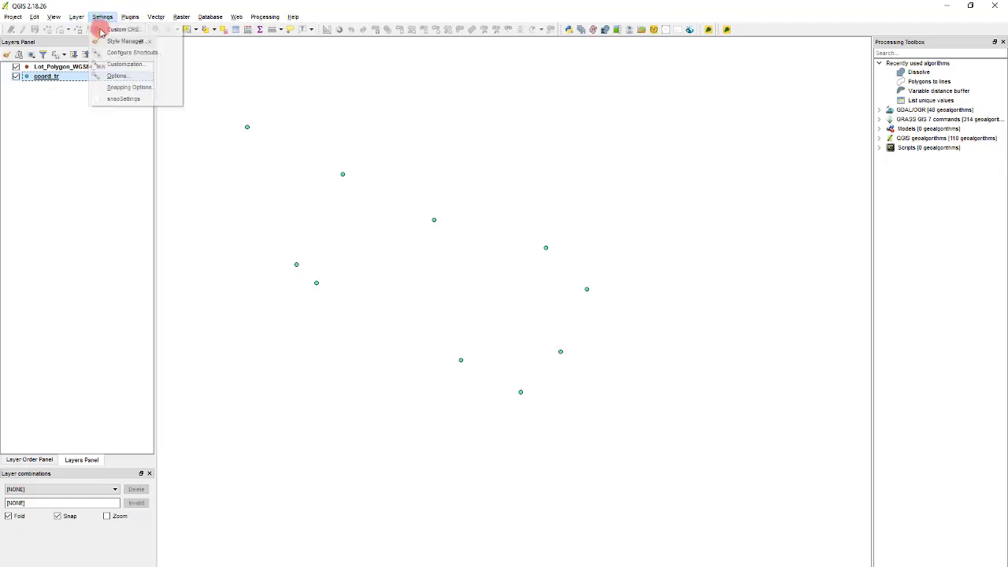
{"action": "left_click", "coordinate": [116, 98]}
{"action": "left_click", "coordinate": [510, 369]}
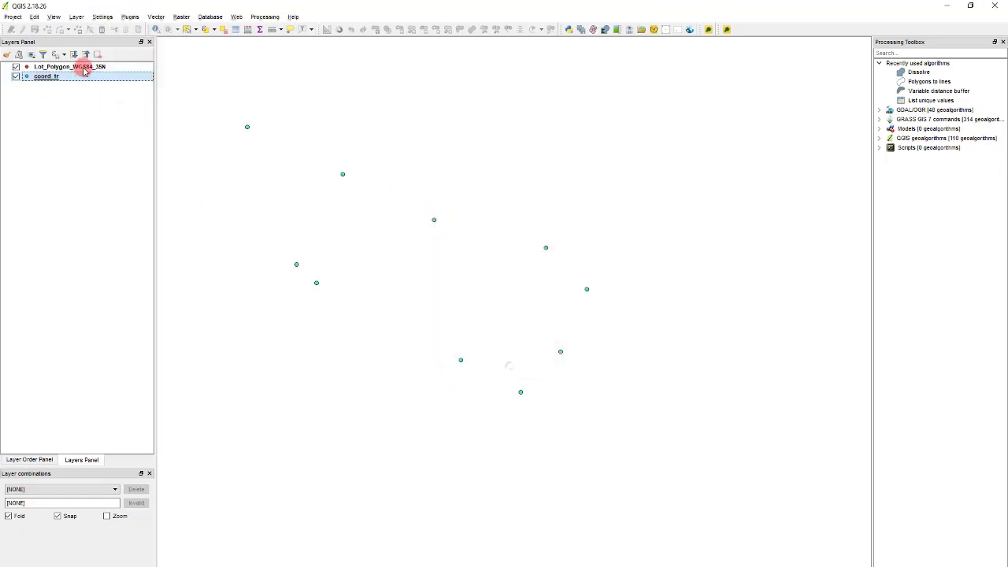
Save the lot layer as ESRI Shapefile Lot_Points_WGS84_35N in qqq.
{"action": "left_click", "coordinate": [83, 68]}
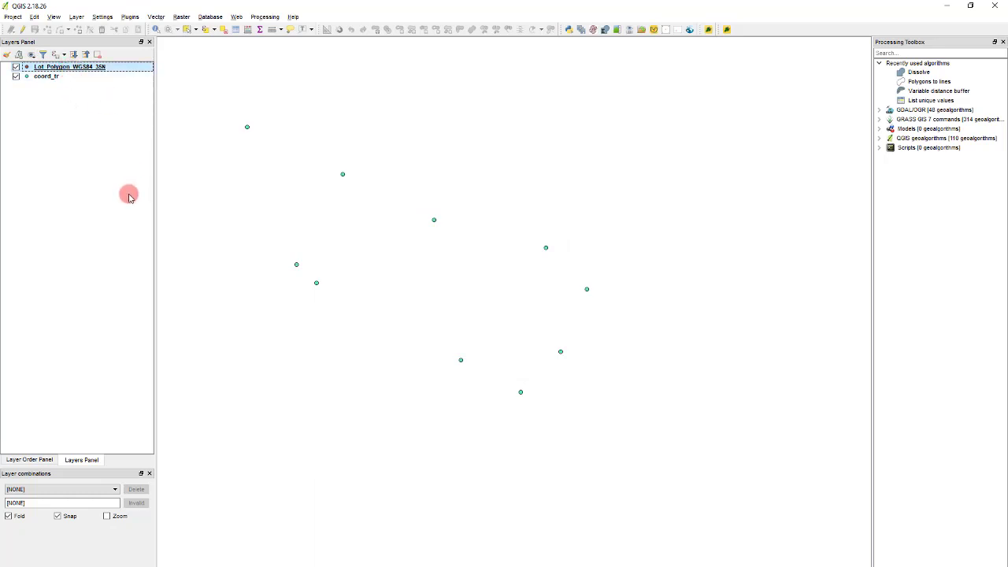
{"action": "right_click", "coordinate": [83, 67]}
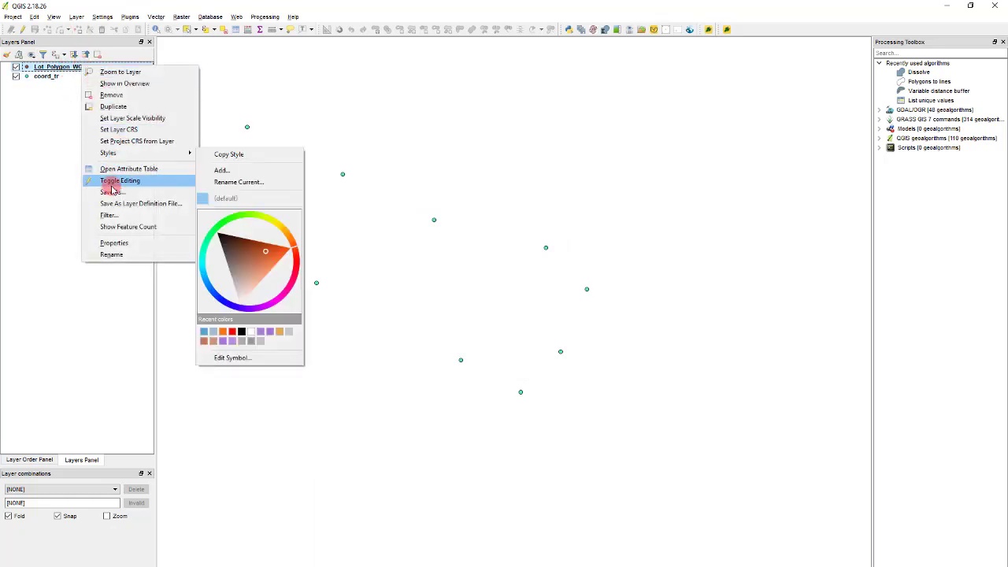
{"action": "left_click", "coordinate": [189, 242]}
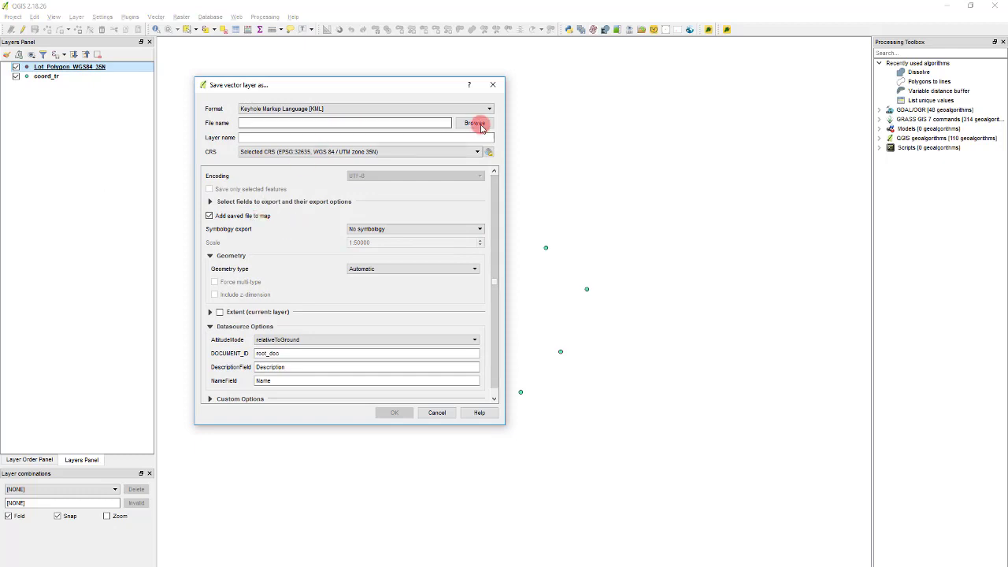
{"action": "left_click", "coordinate": [432, 105]}
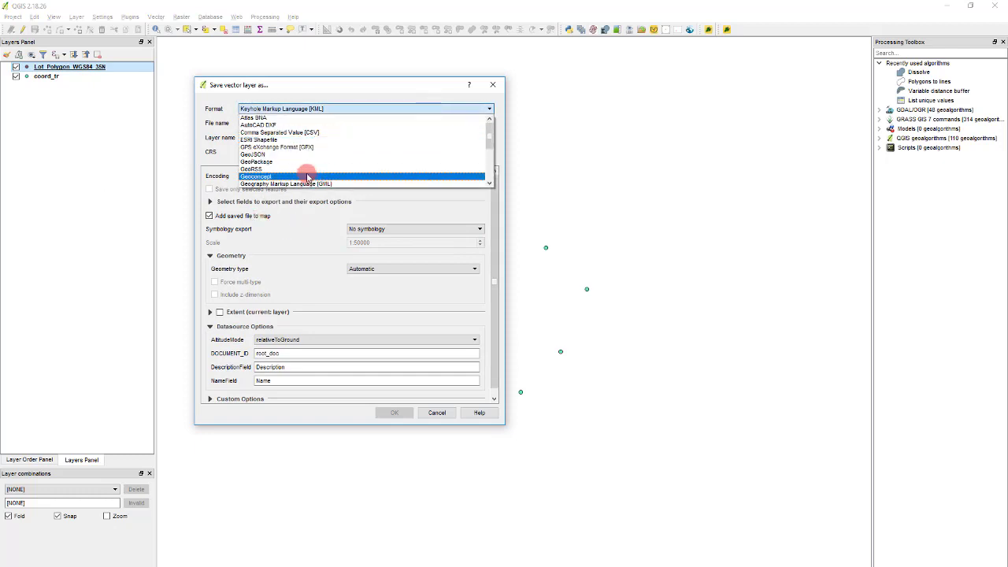
{"action": "scroll", "coordinate": [330, 167], "scroll_direction": "down", "scroll_amount": 3}
{"action": "scroll", "coordinate": [299, 165], "scroll_direction": "up", "scroll_amount": 3}
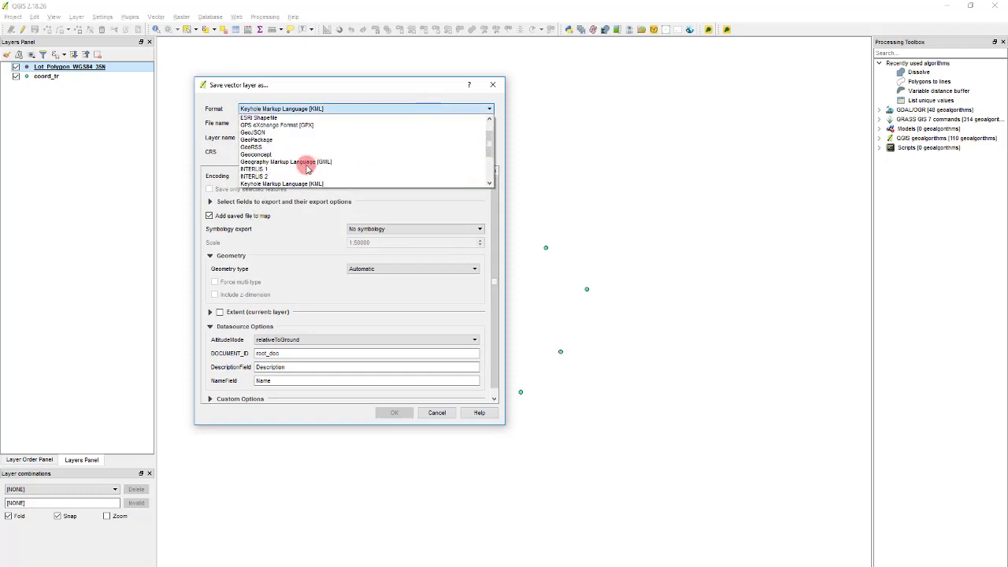
{"action": "left_click", "coordinate": [286, 140]}
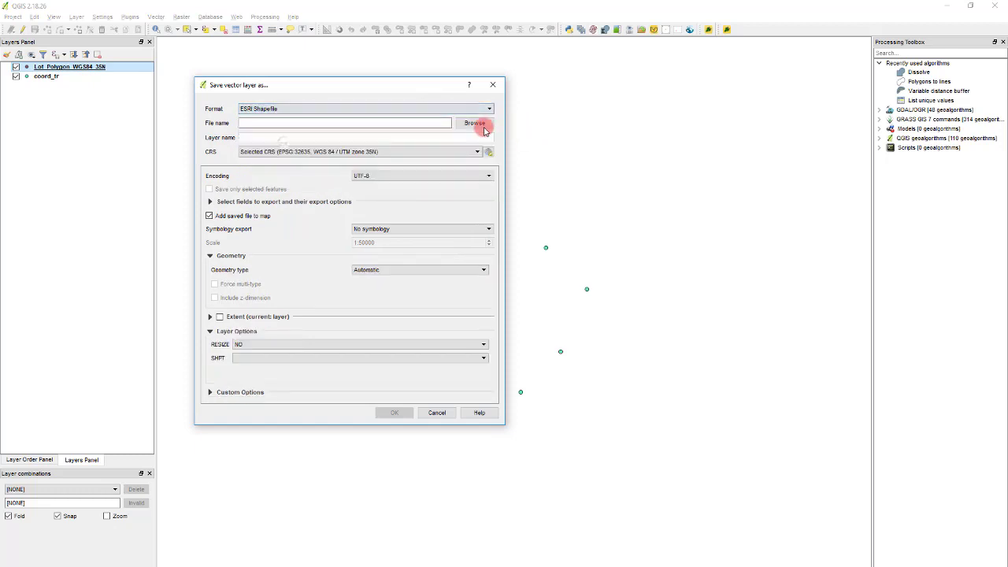
{"action": "left_click", "coordinate": [480, 123]}
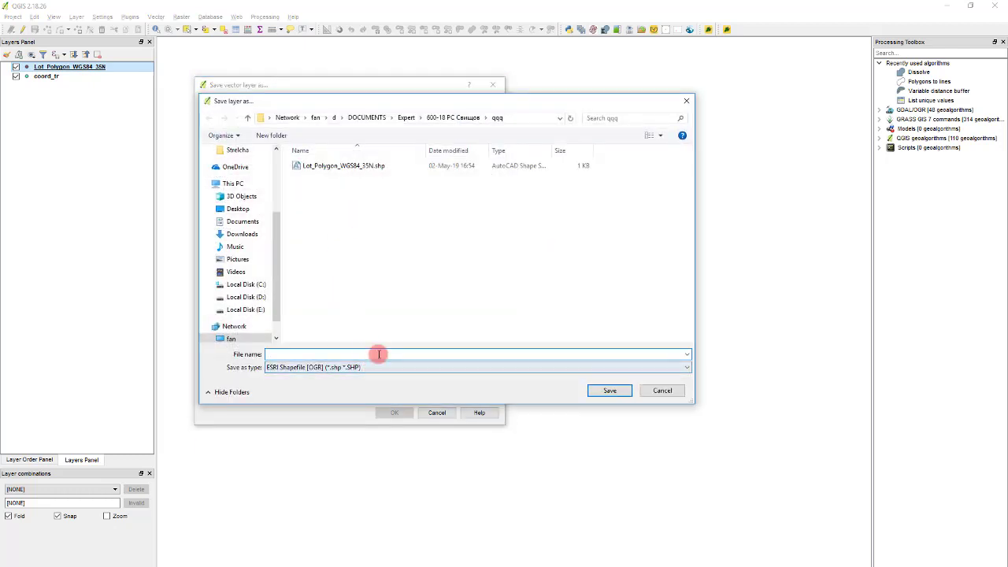
{"action": "left_click", "coordinate": [378, 354]}
{"action": "type", "text": "Lot_Points_WGS84_"}
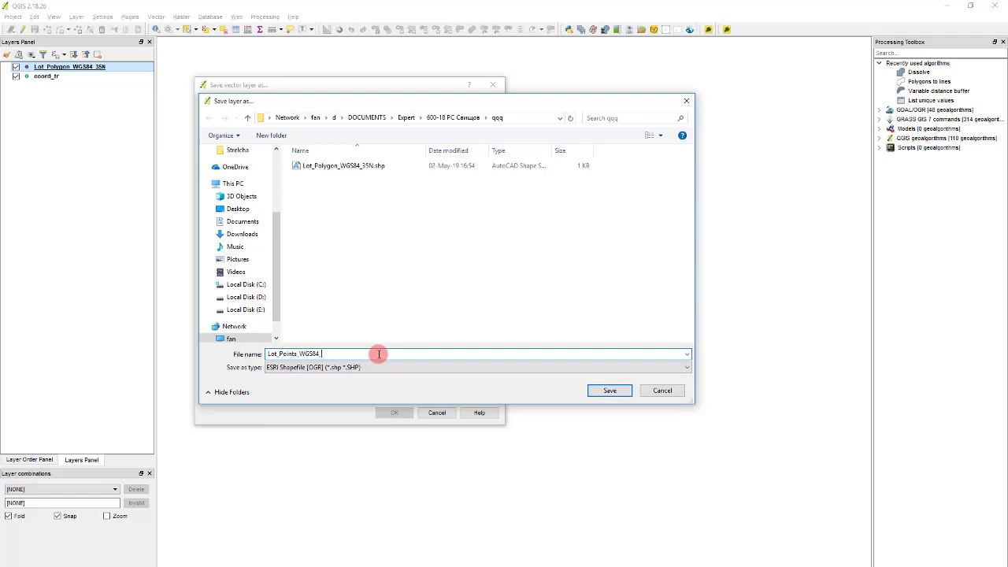
{"action": "type", "text": "35N"}
{"action": "key", "text": "Return"}
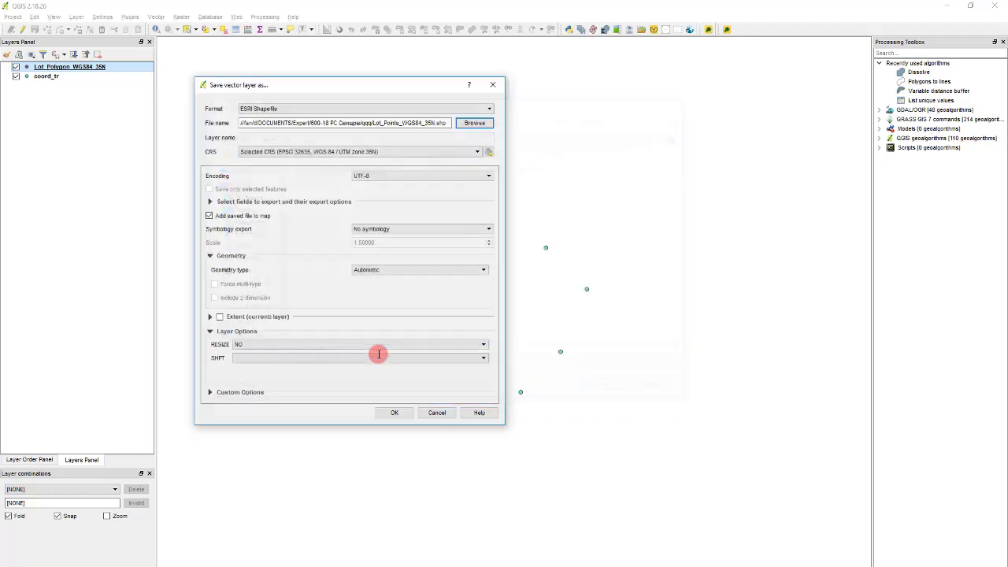
{"action": "left_click", "coordinate": [394, 413]}
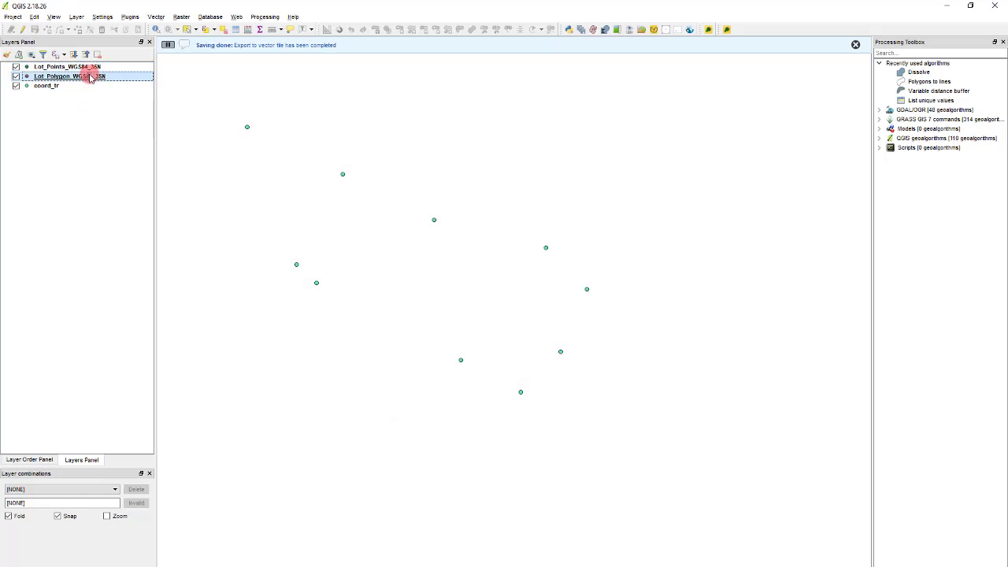
Remove the old Lot_Polygon layer and begin a new polygon shapefile layer.
{"action": "right_click", "coordinate": [86, 76]}
{"action": "left_click", "coordinate": [124, 104]}
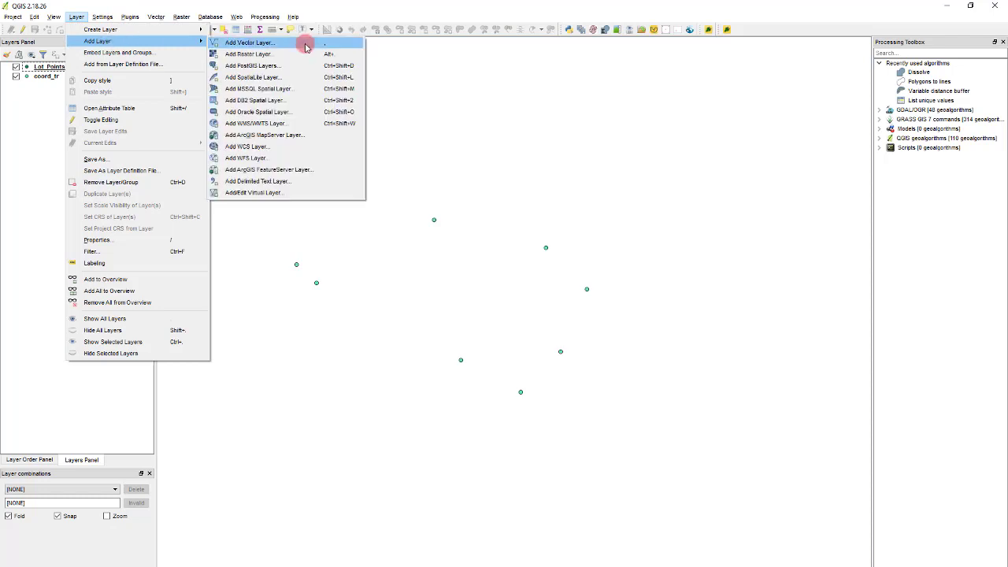
{"action": "mouse_move", "coordinate": [206, 29]}
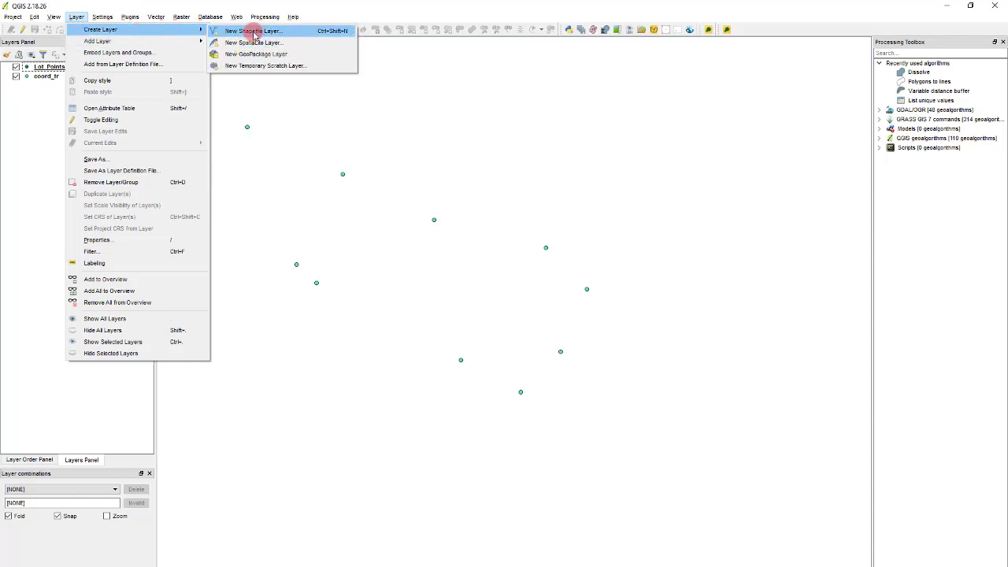
{"action": "left_click", "coordinate": [254, 31]}
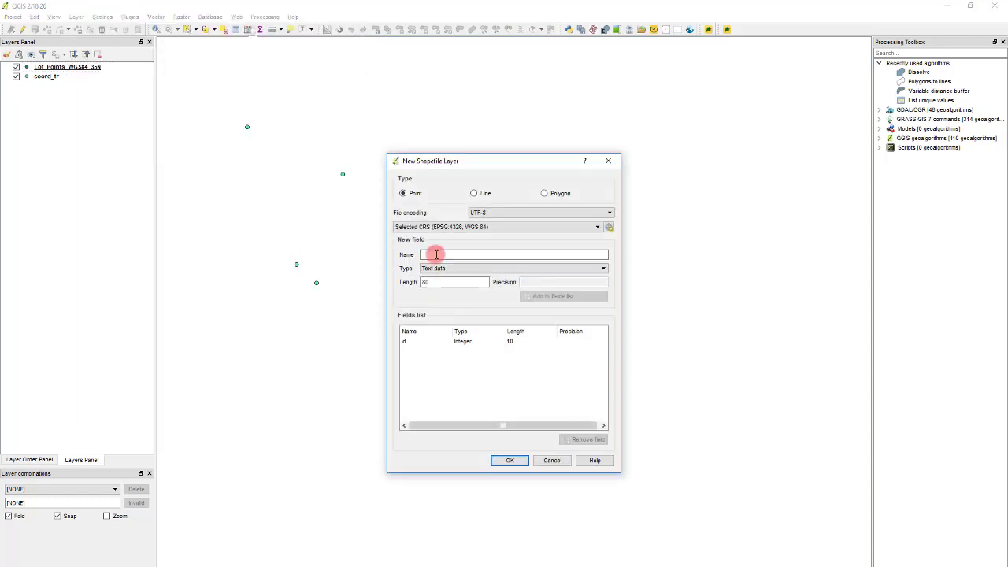
{"action": "left_click", "coordinate": [535, 203]}
Use windows-1251 and the project's UTM zone 35N CRS, overwriting Lot_Polygon_WGS84_35N.shp.
{"action": "left_click", "coordinate": [518, 211]}
{"action": "scroll", "coordinate": [504, 260], "scroll_direction": "down", "scroll_amount": 3}
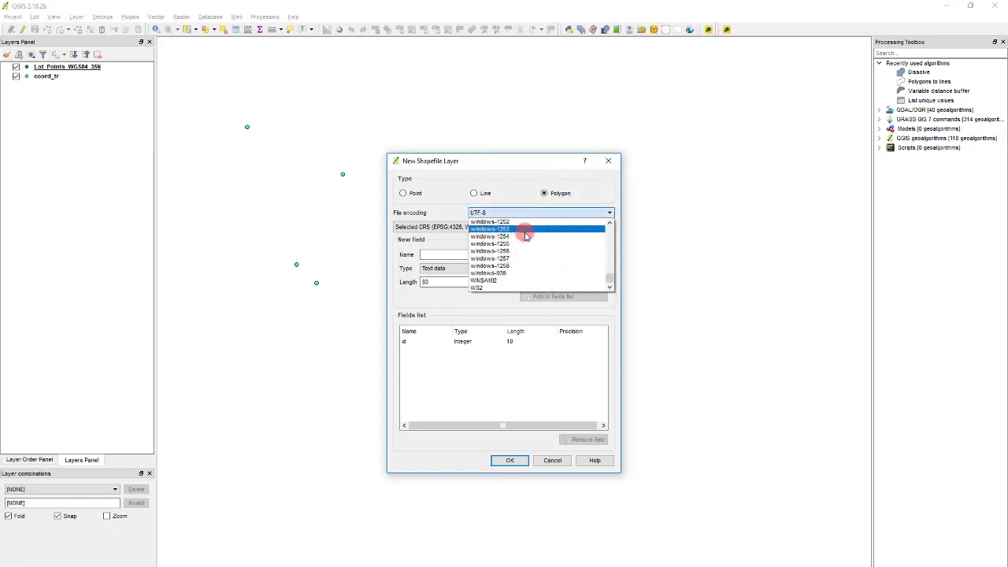
{"action": "scroll", "coordinate": [526, 236], "scroll_direction": "up", "scroll_amount": 2}
{"action": "left_click", "coordinate": [512, 241]}
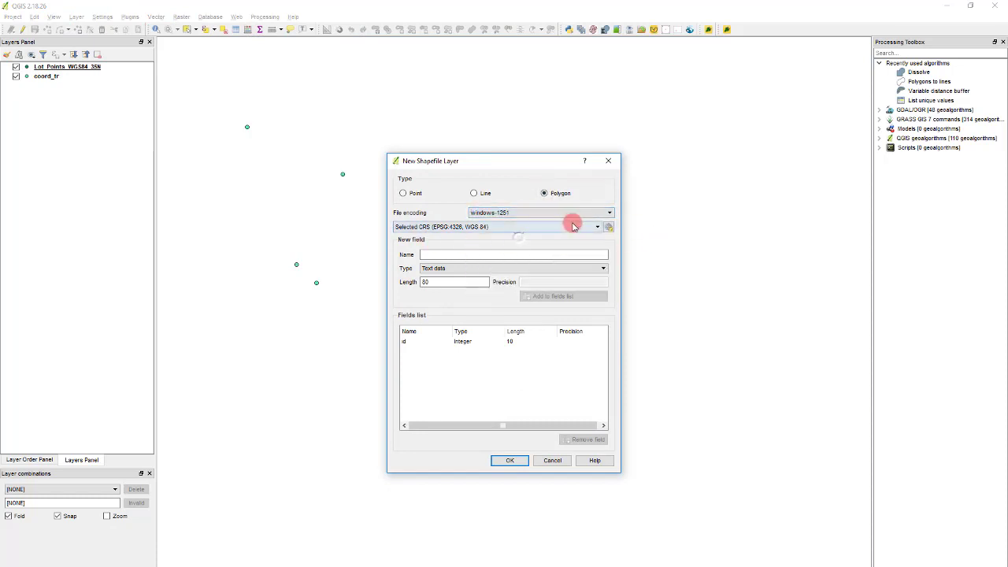
{"action": "left_click", "coordinate": [574, 227]}
{"action": "left_click", "coordinate": [533, 243]}
{"action": "left_click", "coordinate": [511, 461]}
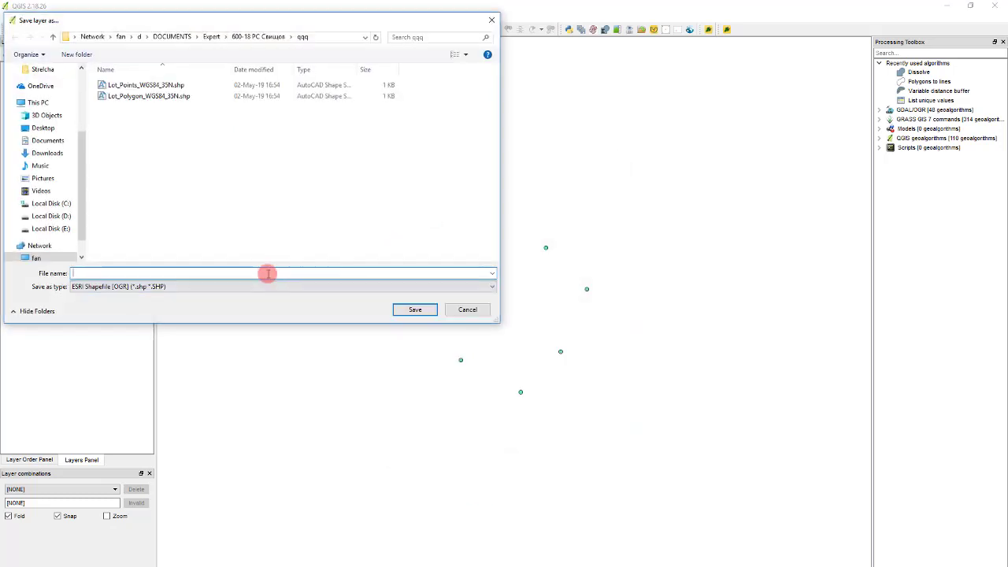
{"action": "left_click", "coordinate": [137, 96]}
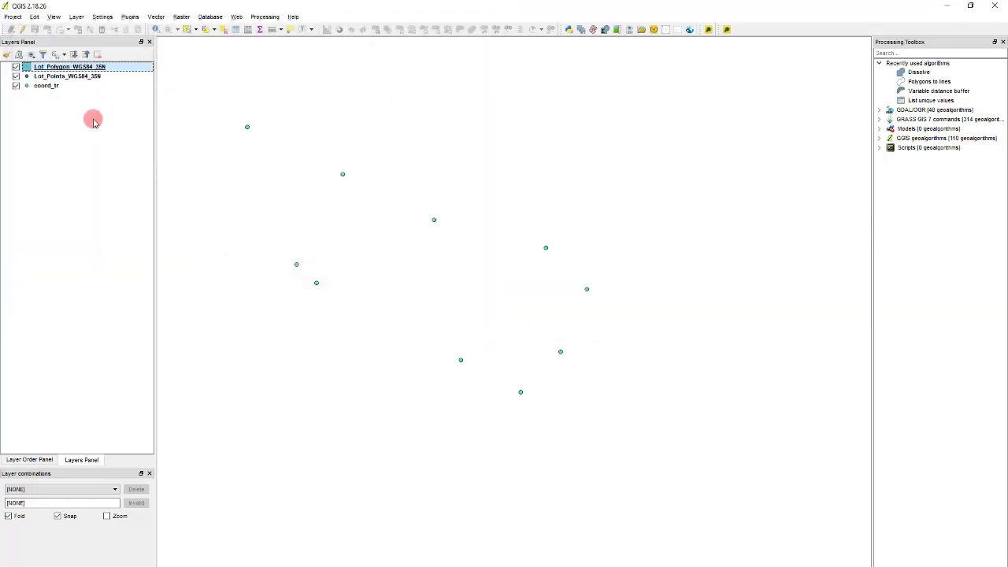
Trace the lot polygon through the nine lot points and accept it without an id.
{"action": "left_click", "coordinate": [22, 29]}
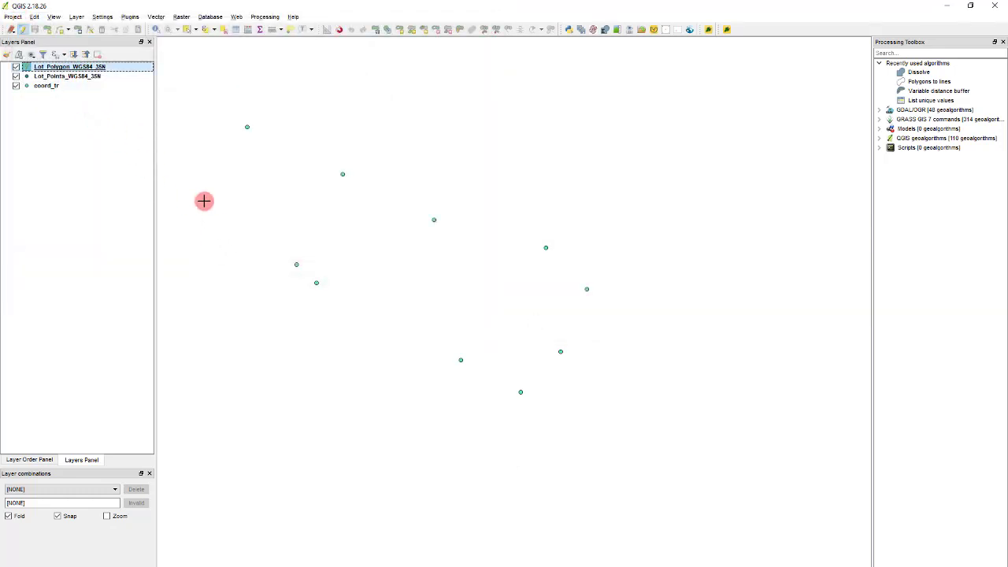
{"action": "left_click", "coordinate": [343, 174]}
{"action": "left_click", "coordinate": [434, 219]}
{"action": "left_click", "coordinate": [546, 248]}
{"action": "left_click", "coordinate": [587, 289]}
{"action": "left_click", "coordinate": [560, 351]}
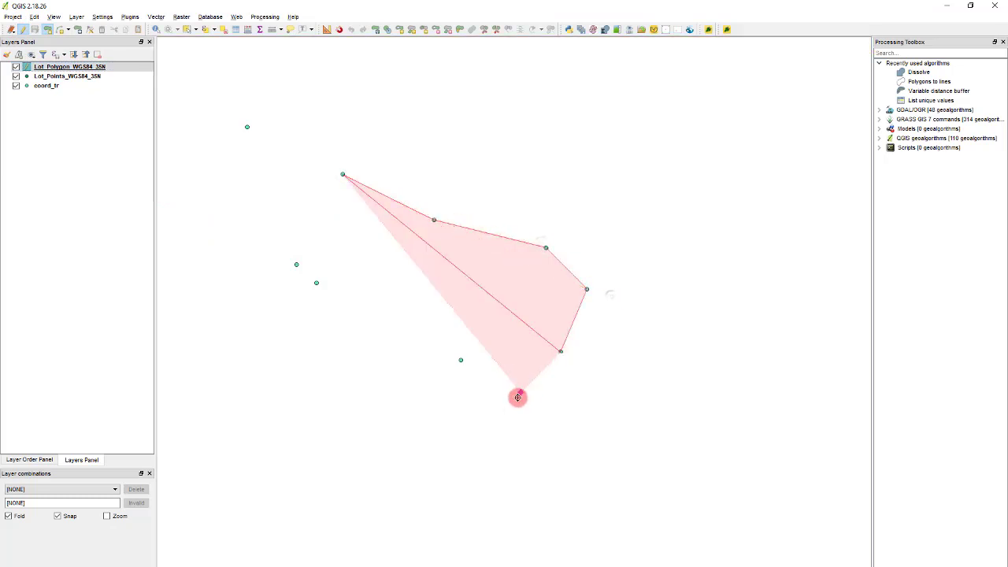
{"action": "left_click", "coordinate": [521, 391]}
{"action": "left_click", "coordinate": [461, 360]}
{"action": "left_click", "coordinate": [304, 281]}
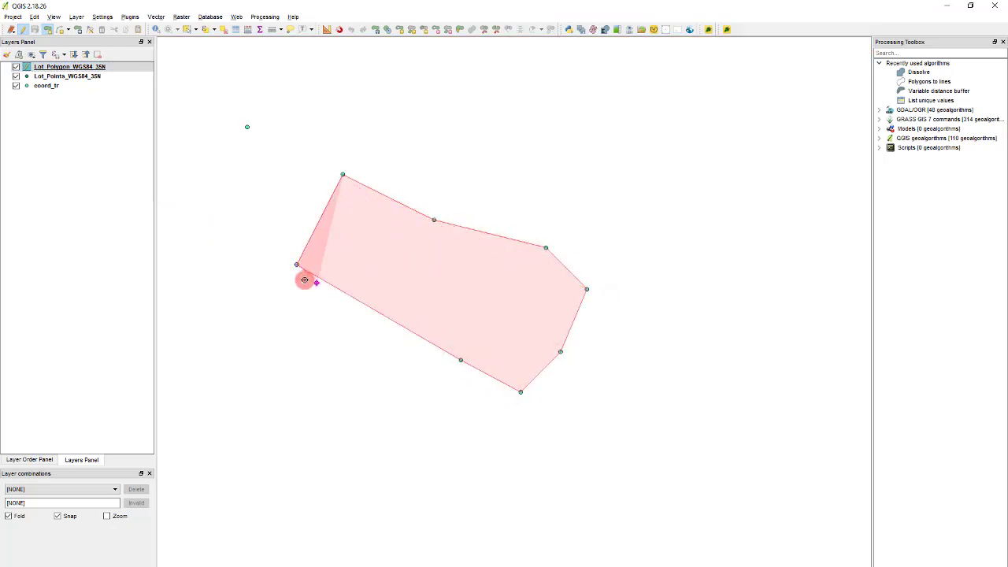
{"action": "left_click", "coordinate": [293, 265]}
{"action": "right_click", "coordinate": [352, 293]}
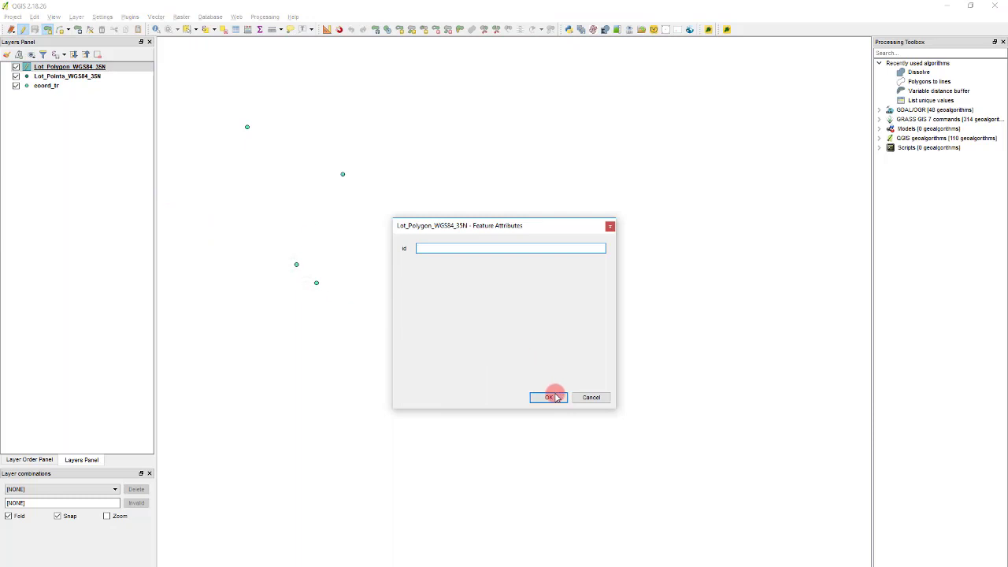
{"action": "left_click", "coordinate": [554, 397]}
Stop editing the Lot_Polygon layer and save the polygon edits.
{"action": "left_click_drag", "start_coordinate": [276, 184], "coordinate": [284, 170]}
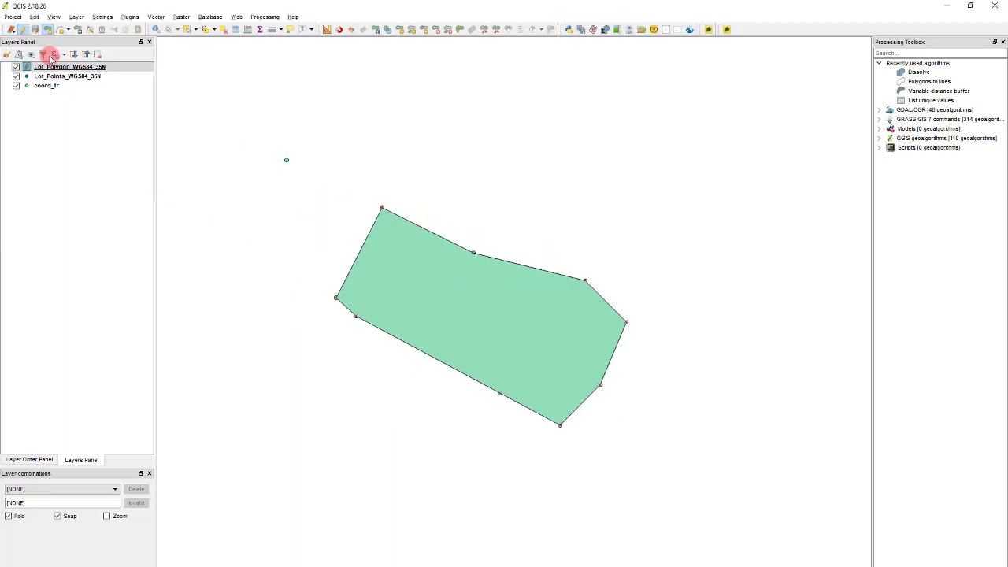
{"action": "left_click", "coordinate": [46, 85]}
{"action": "left_click", "coordinate": [67, 66]}
{"action": "left_click", "coordinate": [22, 29]}
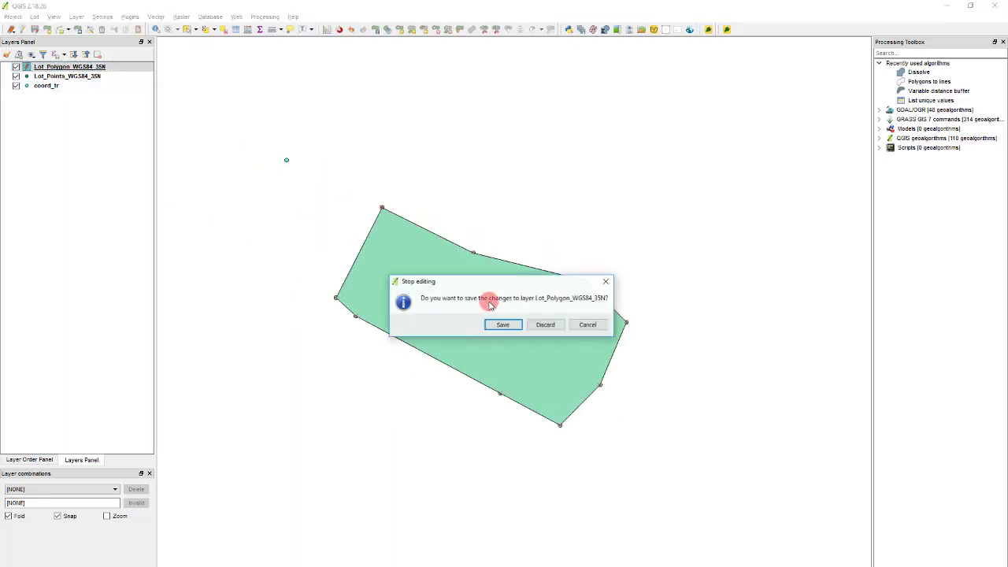
{"action": "left_click", "coordinate": [502, 323]}
Briefly maximise and restore the Google Earth window, then return to QGIS.
{"action": "scroll", "coordinate": [594, 213], "scroll_direction": "up", "scroll_amount": 1}
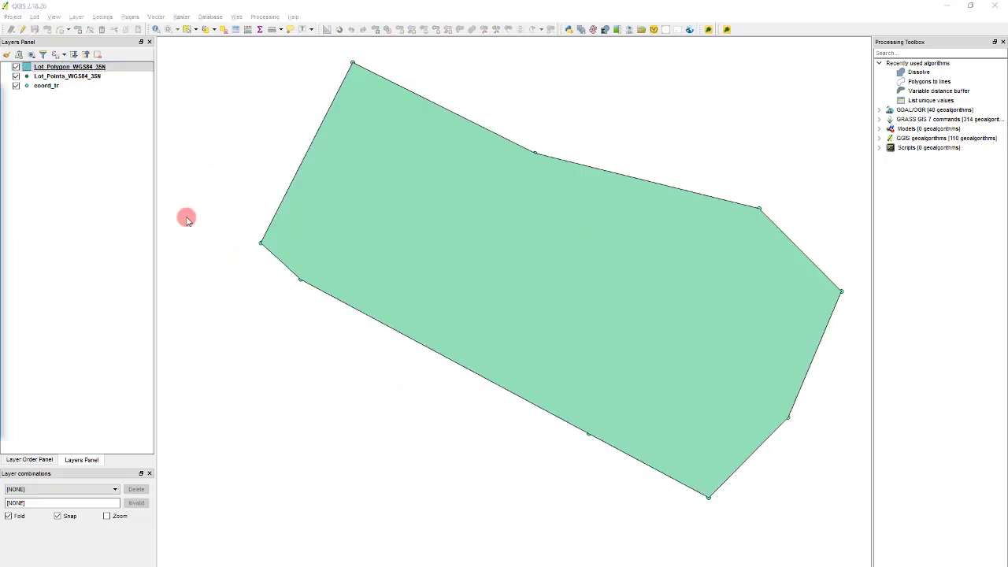
{"action": "left_click_drag", "start_coordinate": [574, 143], "coordinate": [573, 1]}
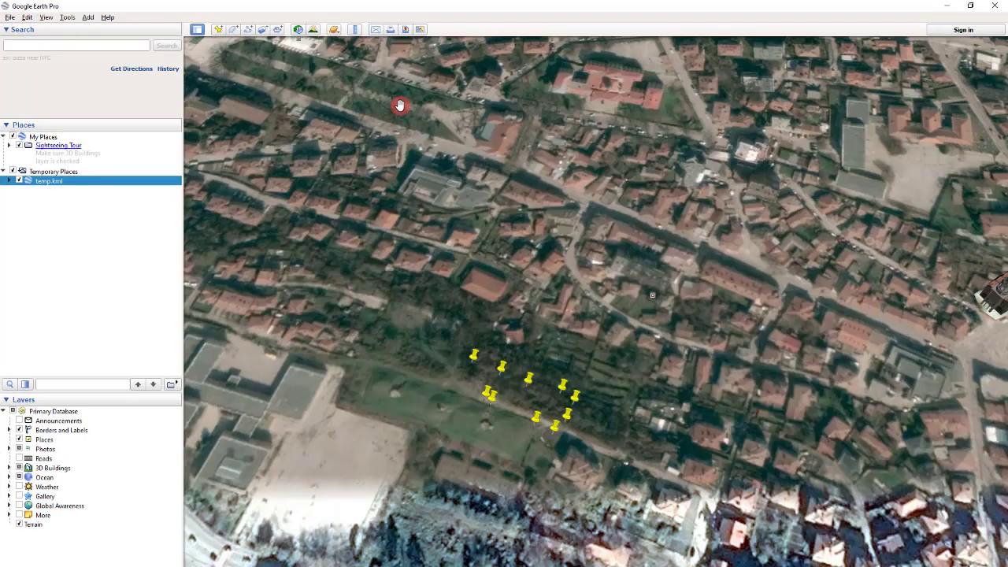
{"action": "double_click", "coordinate": [428, 2]}
{"action": "left_click", "coordinate": [45, 198]}
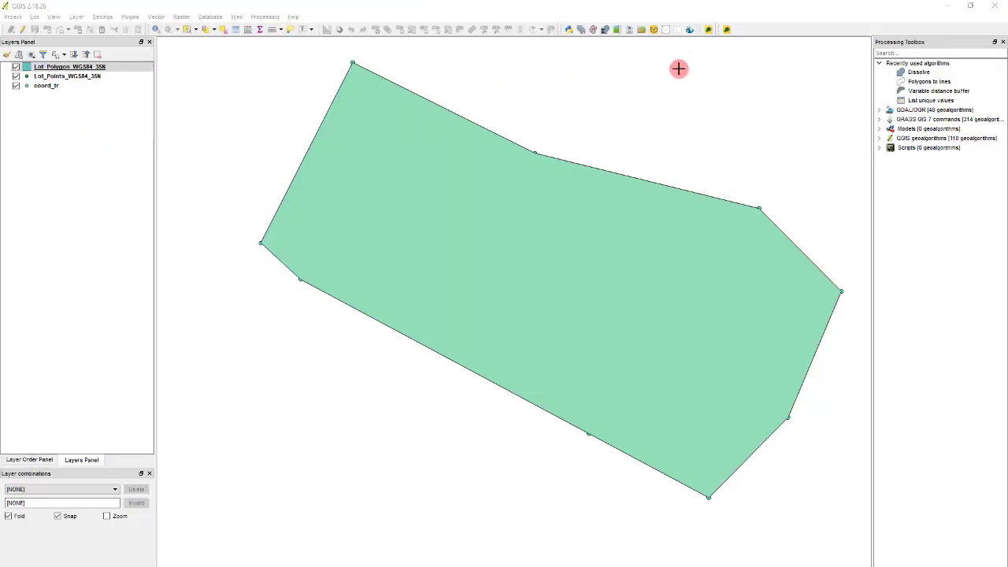
Export the polygon layer as KML Lot_Polygon.kml without adding it to the map.
{"action": "right_click", "coordinate": [52, 68]}
{"action": "left_click", "coordinate": [112, 197]}
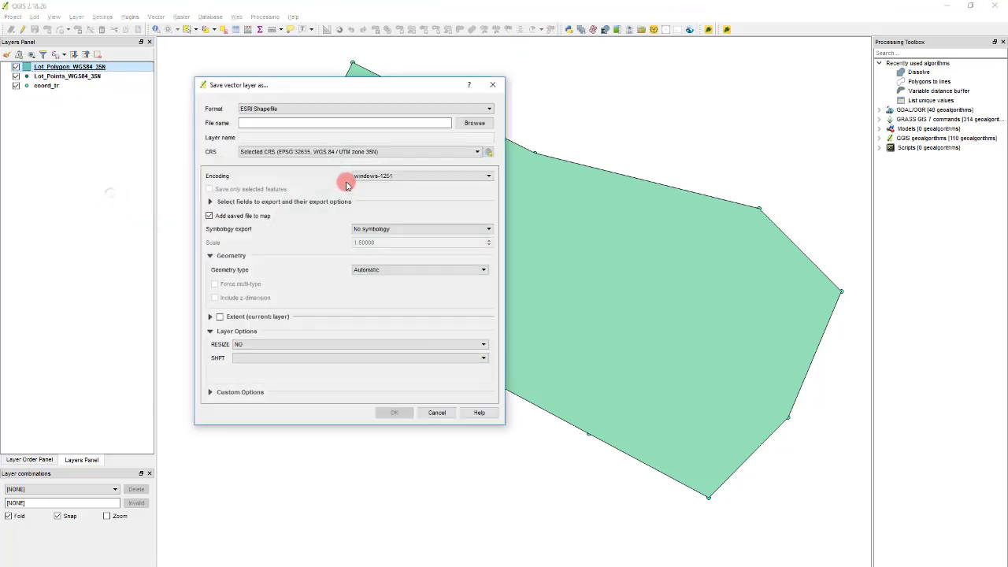
{"action": "left_click", "coordinate": [303, 108]}
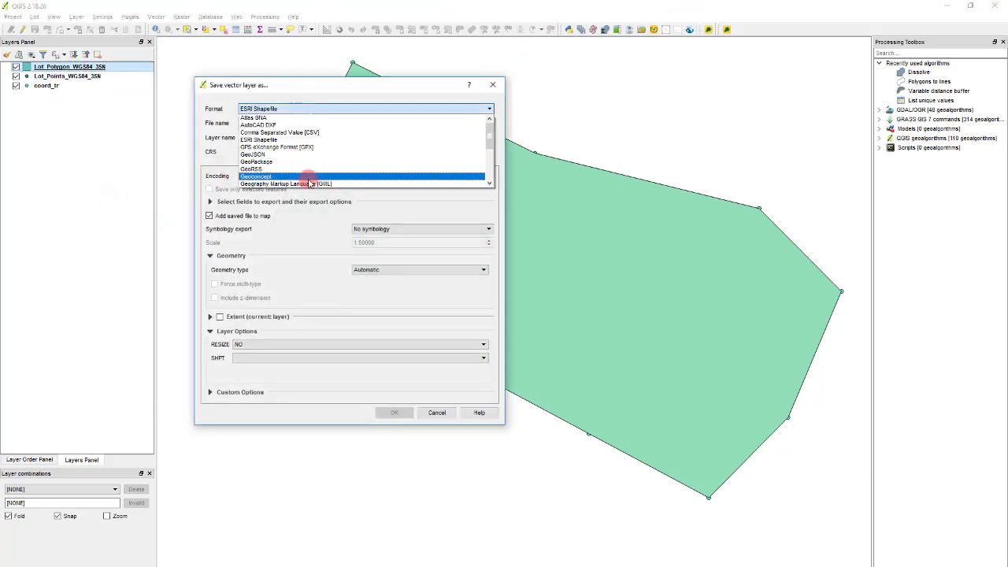
{"action": "left_click", "coordinate": [335, 182]}
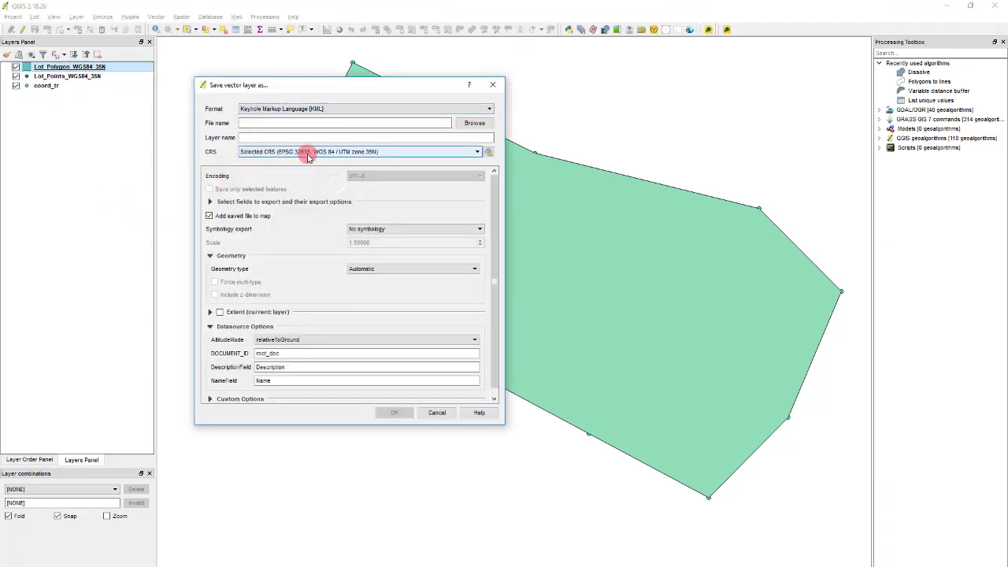
{"action": "left_click", "coordinate": [478, 124]}
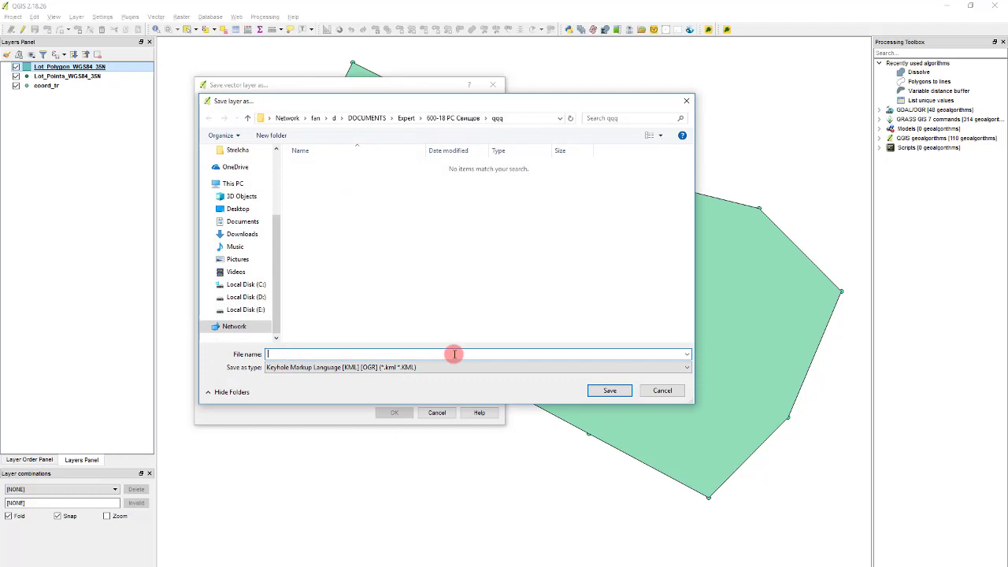
{"action": "type", "text": "Lot_Pol"}
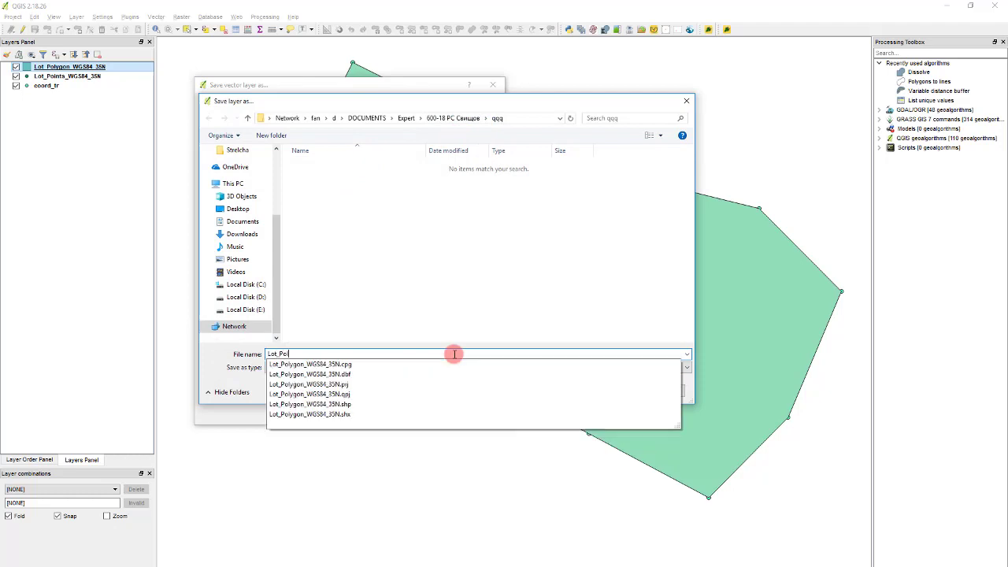
{"action": "type", "text": "ygon"}
{"action": "key", "text": "Return"}
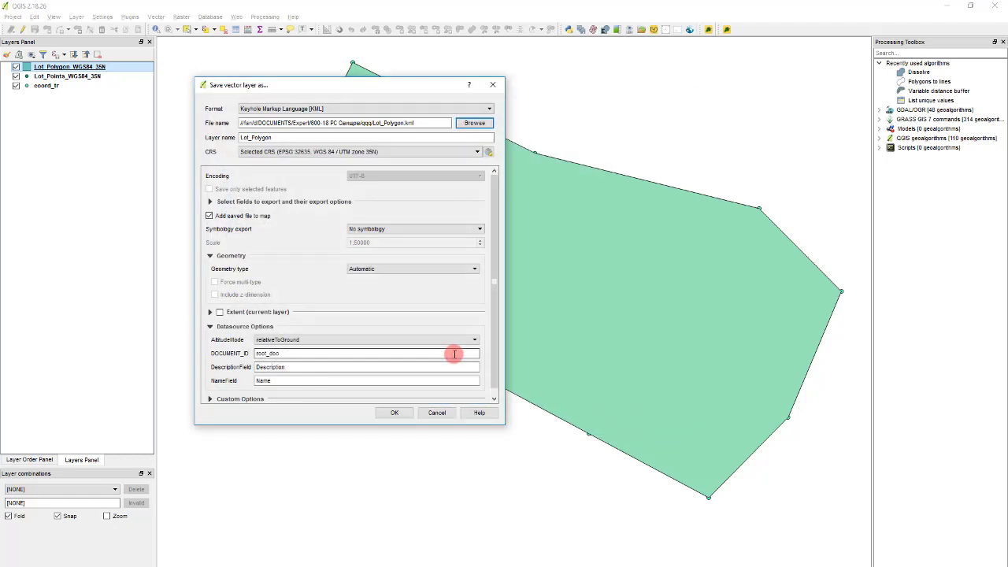
{"action": "left_click", "coordinate": [209, 216]}
{"action": "left_click", "coordinate": [396, 412]}
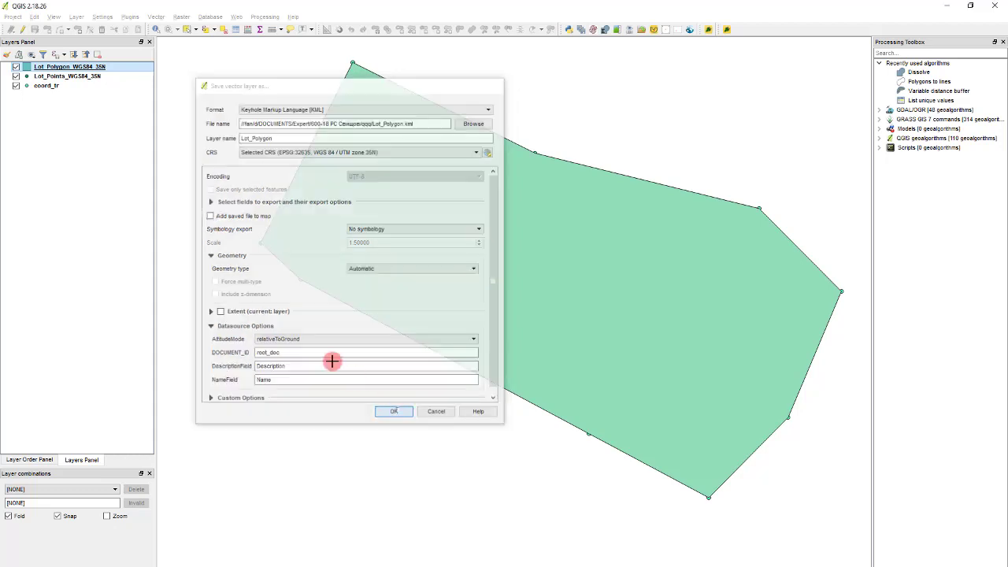
Export the points layer as KML Lot_Points.kml without adding it to the map.
{"action": "left_click", "coordinate": [68, 76]}
{"action": "right_click", "coordinate": [69, 77]}
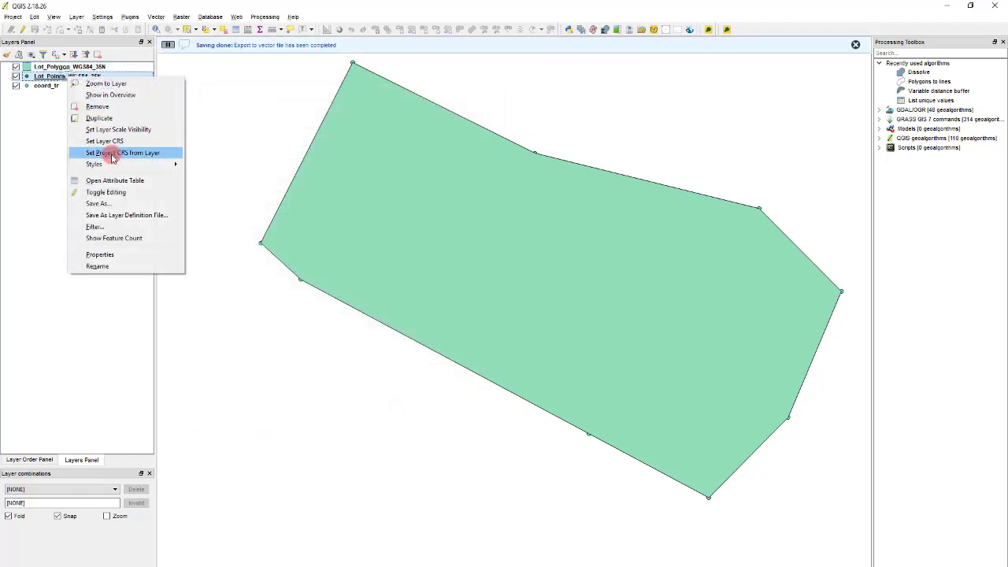
{"action": "left_click", "coordinate": [98, 203]}
{"action": "left_click", "coordinate": [266, 220]}
{"action": "left_click", "coordinate": [446, 120]}
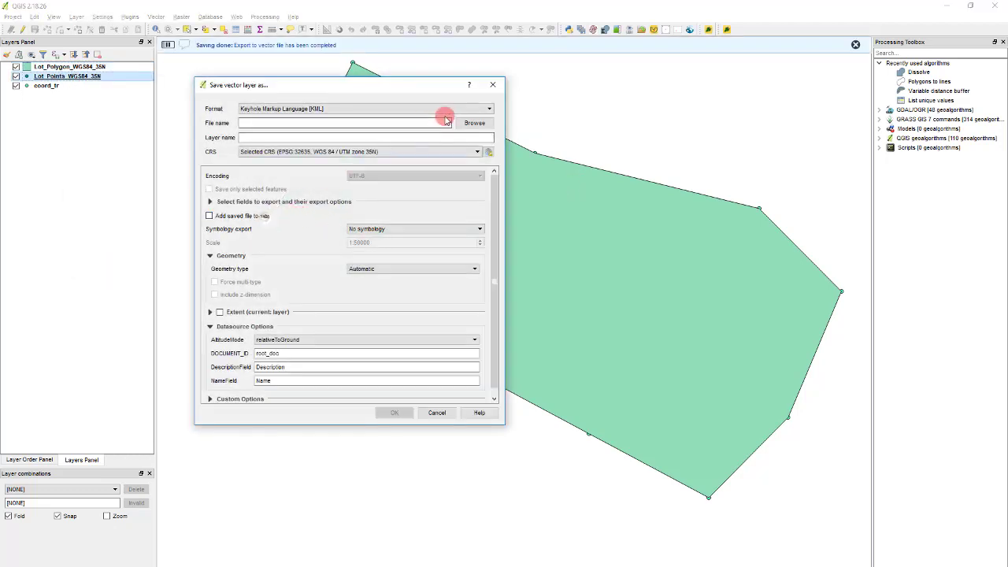
{"action": "left_click", "coordinate": [464, 124]}
{"action": "type", "text": "Lot"}
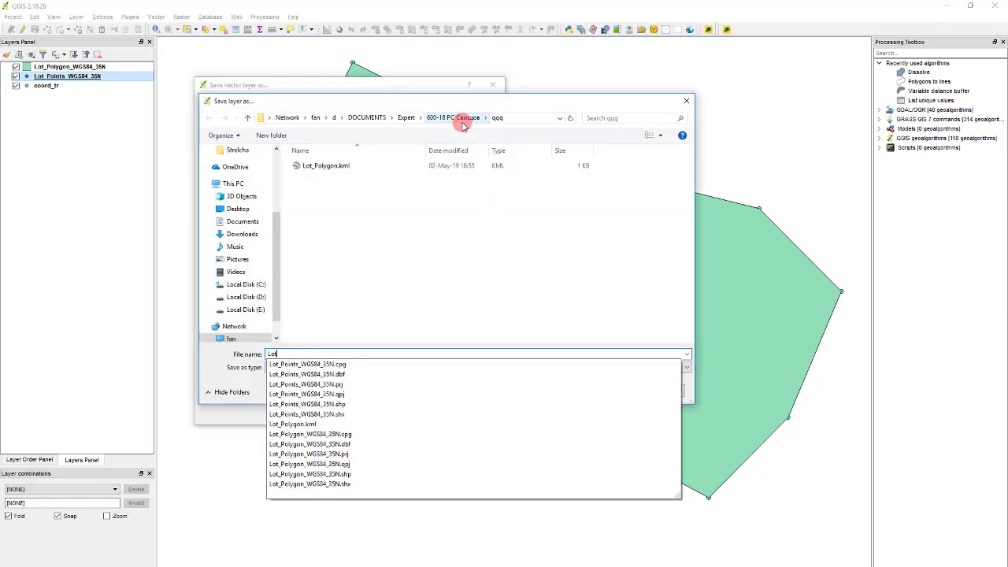
{"action": "type", "text": "_Points"}
{"action": "key", "text": "Return"}
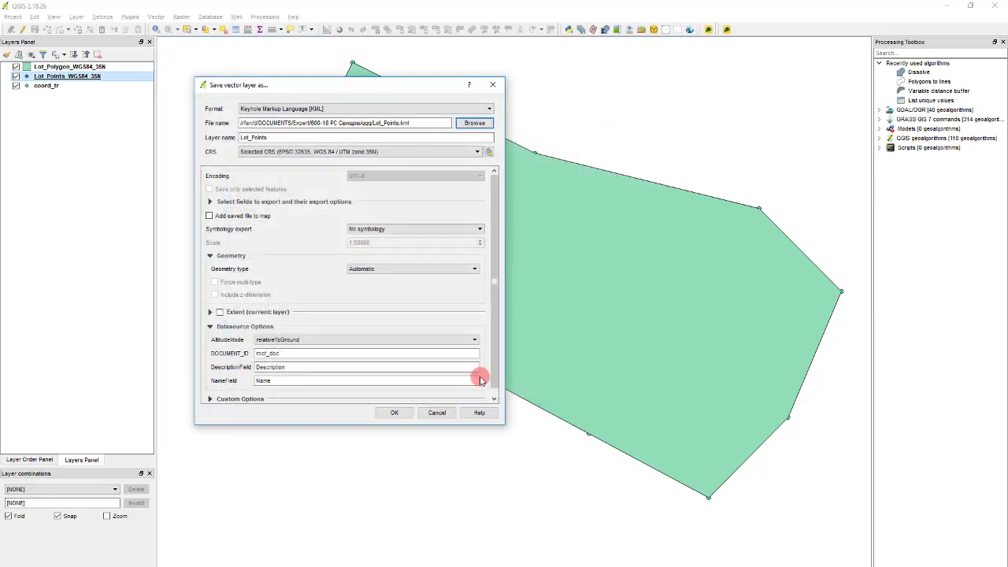
{"action": "left_click", "coordinate": [396, 413]}
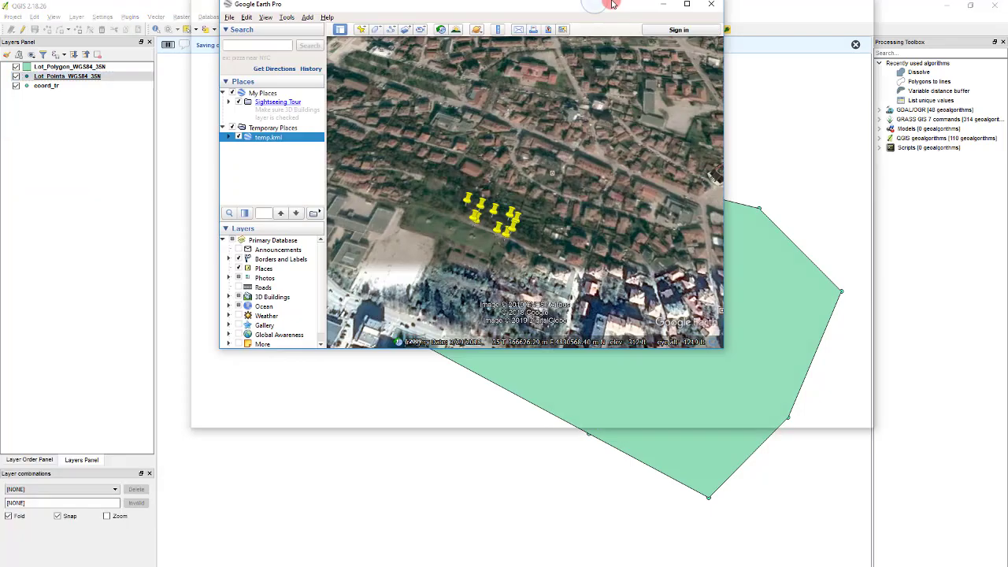
Add a new folder named Svishtov and move it into My Places.
{"action": "double_click", "coordinate": [607, 7]}
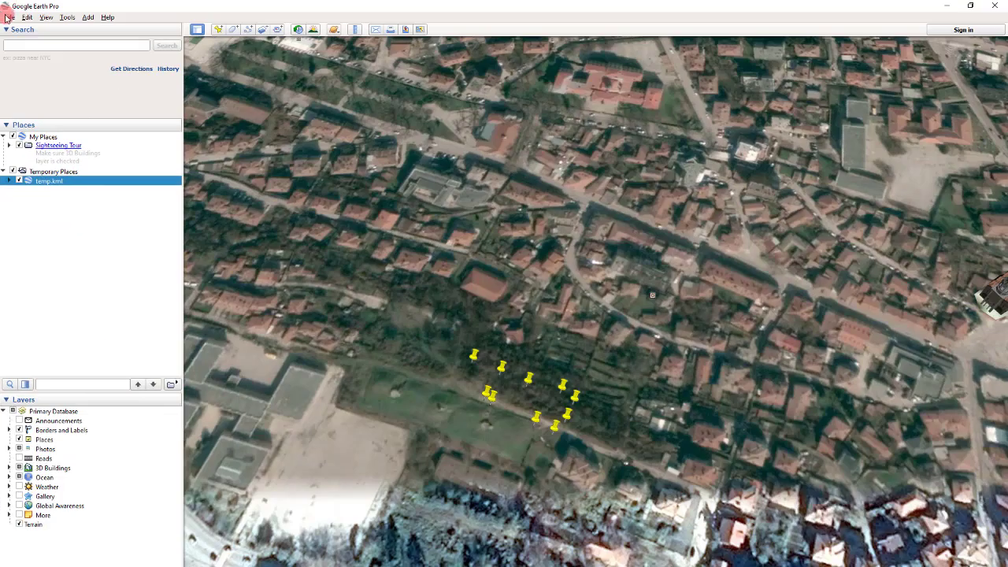
{"action": "left_click", "coordinate": [76, 233]}
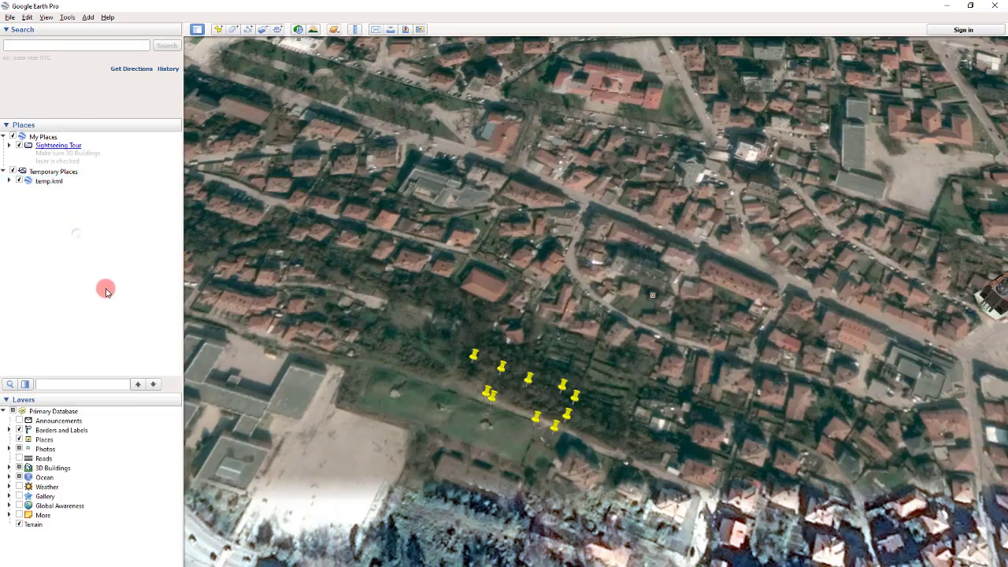
{"action": "left_click", "coordinate": [68, 16]}
{"action": "left_click", "coordinate": [87, 17]}
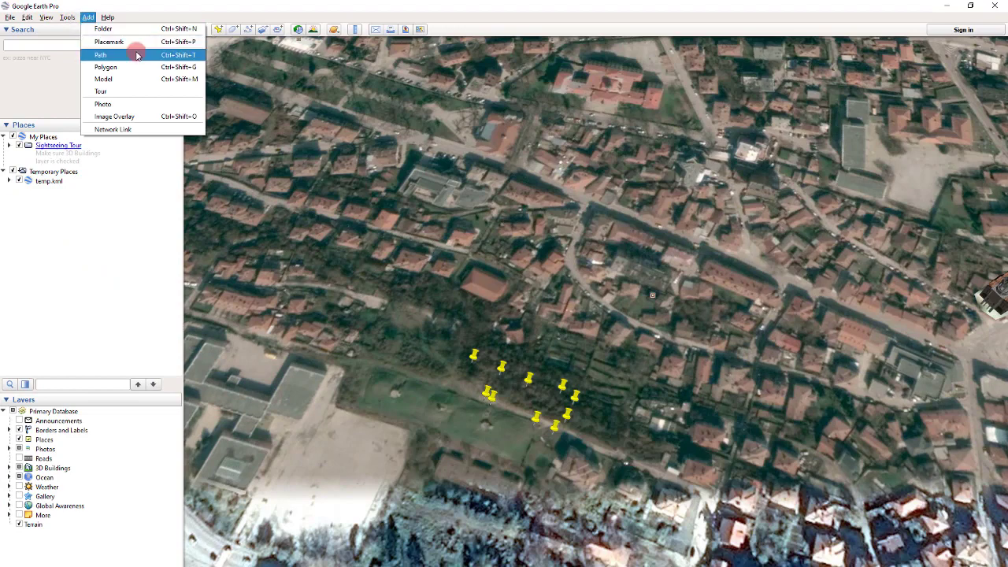
{"action": "left_click", "coordinate": [126, 28]}
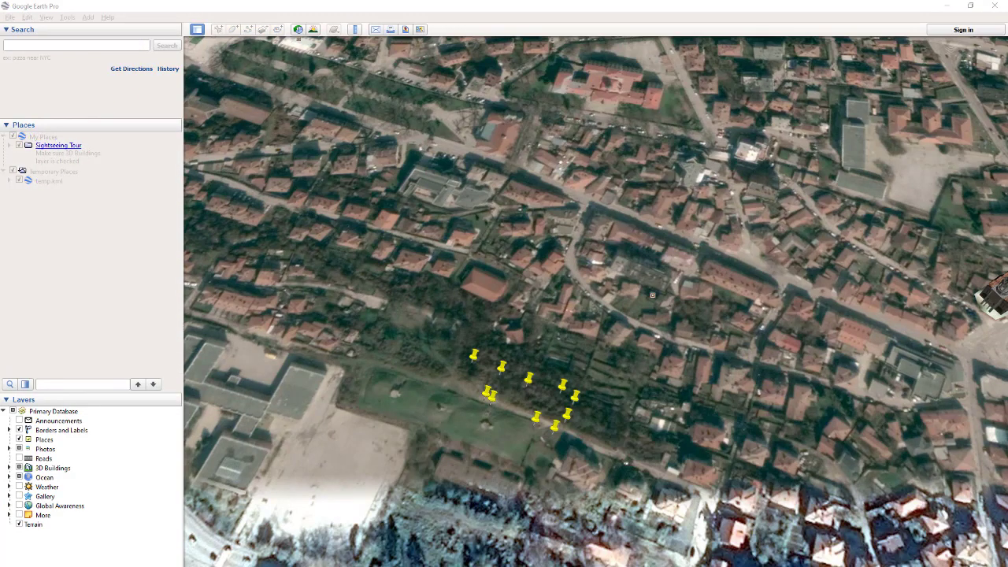
{"action": "key", "text": "Return"}
{"action": "left_click_drag", "start_coordinate": [69, 203], "coordinate": [33, 139]}
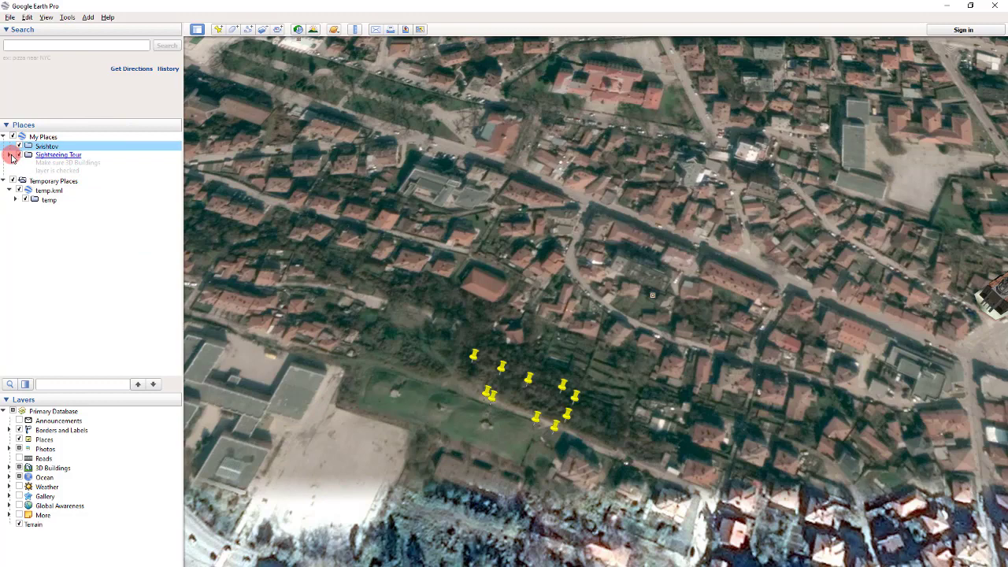
{"action": "left_click", "coordinate": [10, 155]}
{"action": "left_click", "coordinate": [10, 155]}
{"action": "left_click", "coordinate": [87, 17]}
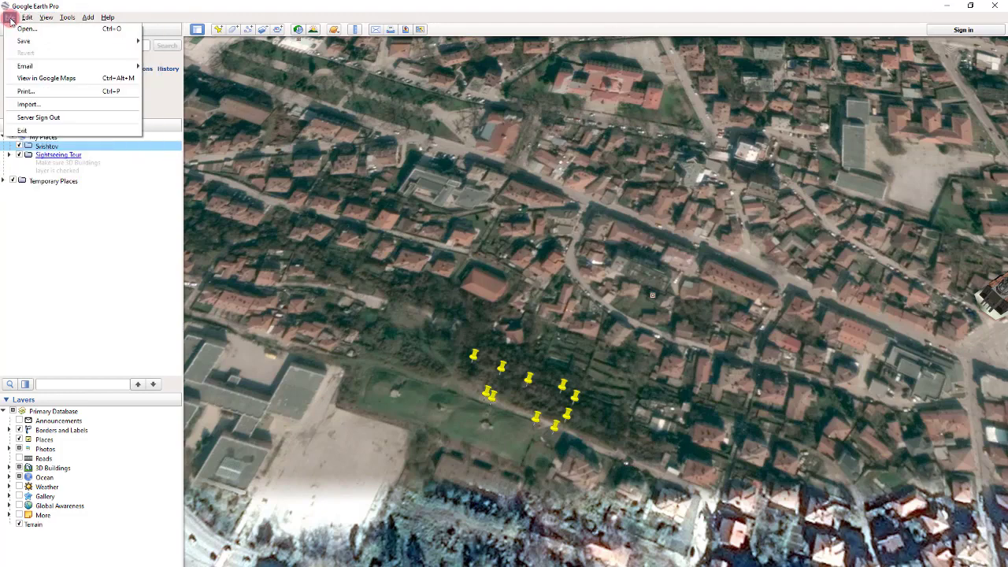
{"action": "left_click", "coordinate": [26, 30]}
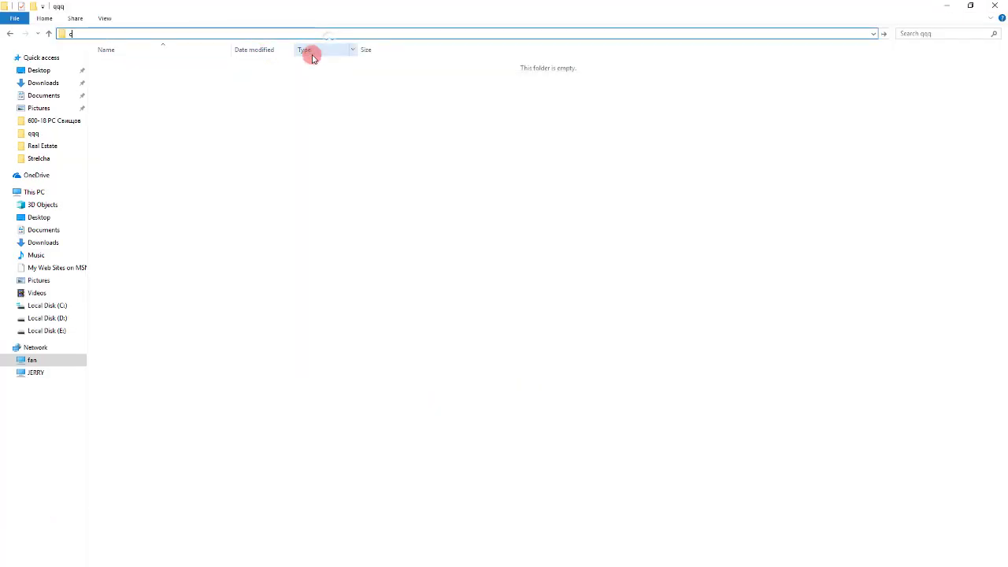
Return to the qqq folder with Lot_Points and Lot_Polygon and select its full path.
{"action": "left_click", "coordinate": [11, 34]}
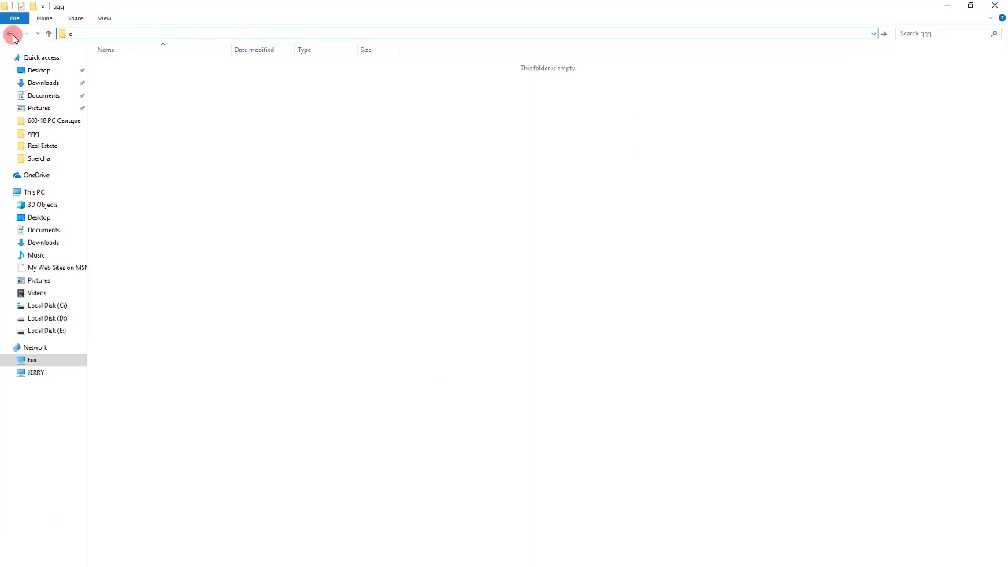
{"action": "left_click", "coordinate": [24, 34]}
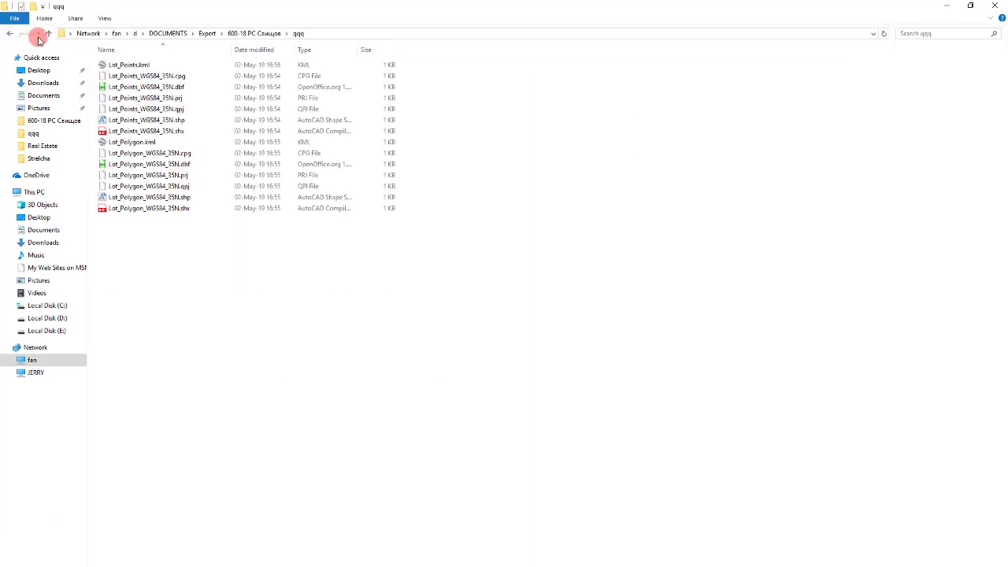
{"action": "left_click", "coordinate": [350, 33]}
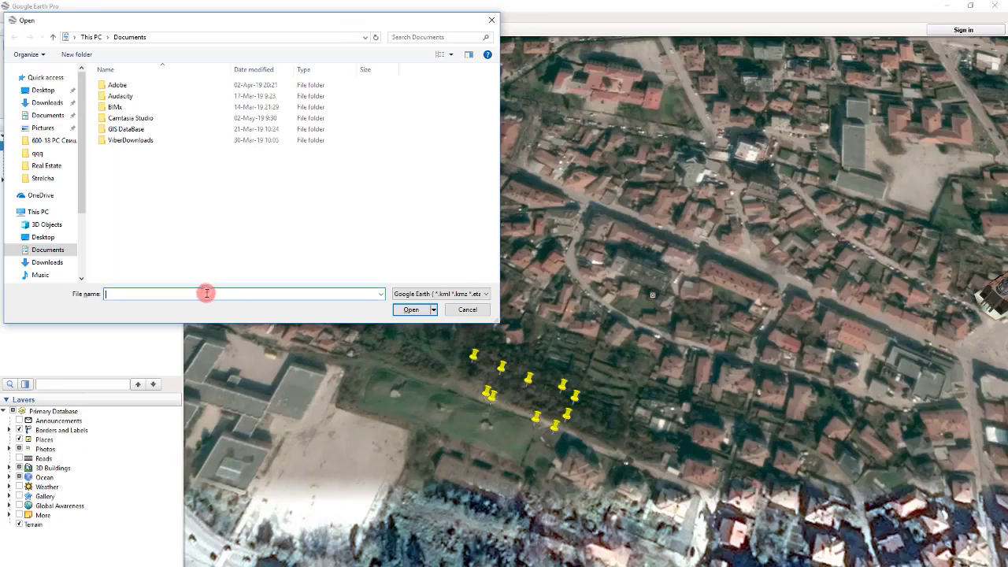
Open Lot_Points.kml and Lot_Polygon.kml from the qqq folder and move both into Svishtov.
{"action": "type", "text": "\\\\fan\\d\\DOCUMENTS\\Expert\\600-18 PC Свищов\\qqq"}
{"action": "key", "text": "Return"}
{"action": "left_click", "coordinate": [144, 88]}
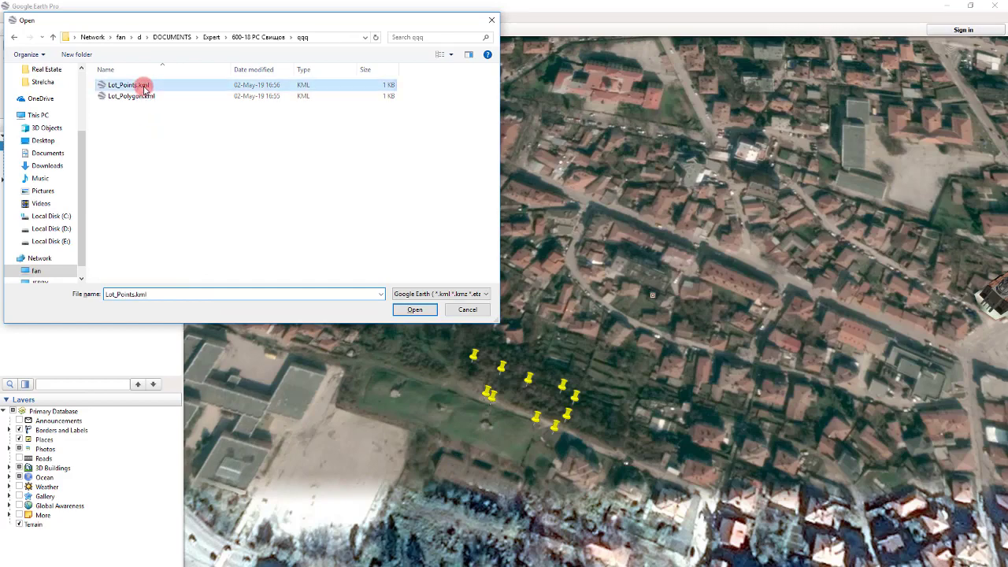
{"action": "left_click", "coordinate": [134, 94], "text": "shift"}
{"action": "left_click", "coordinate": [428, 308]}
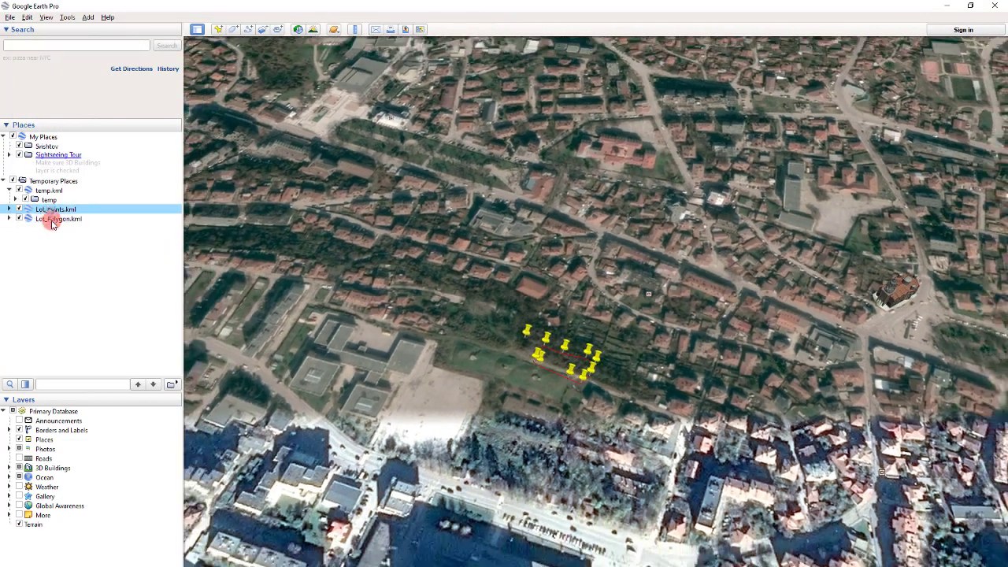
{"action": "left_click", "coordinate": [67, 219]}
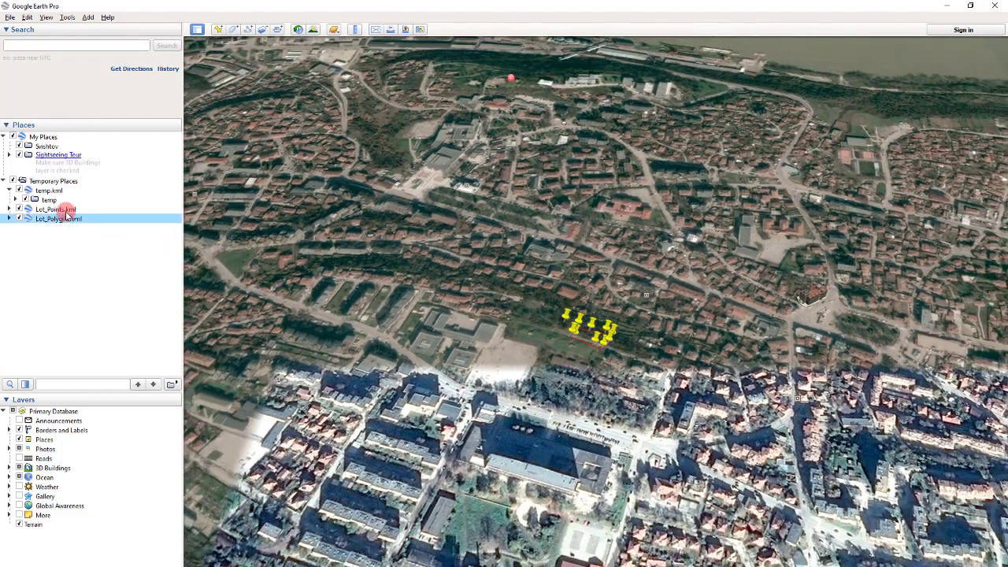
{"action": "left_click", "coordinate": [68, 211], "text": "shift"}
{"action": "left_click_drag", "start_coordinate": [68, 211], "coordinate": [83, 148]}
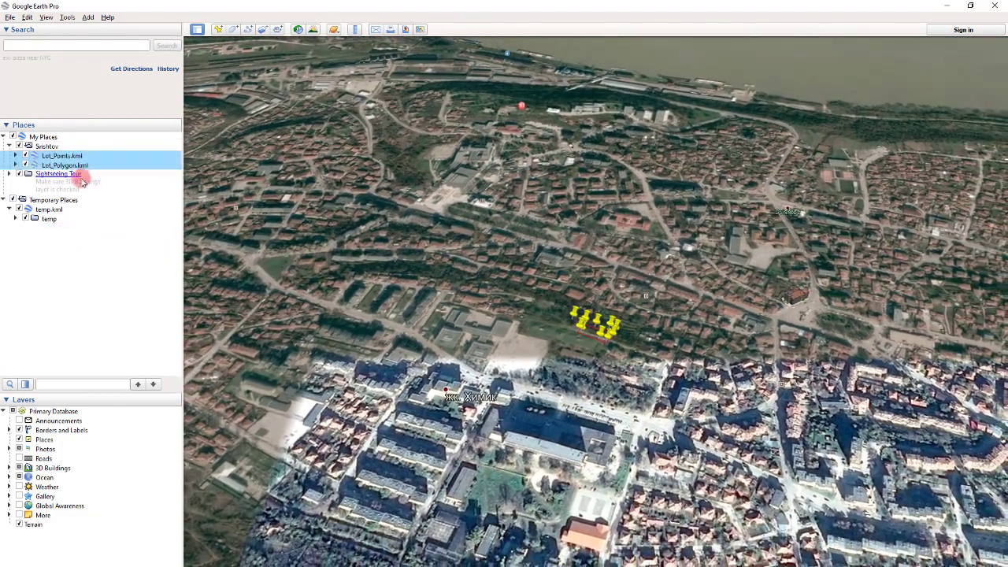
Delete temp.kml from Temporary Places.
{"action": "left_click", "coordinate": [47, 221]}
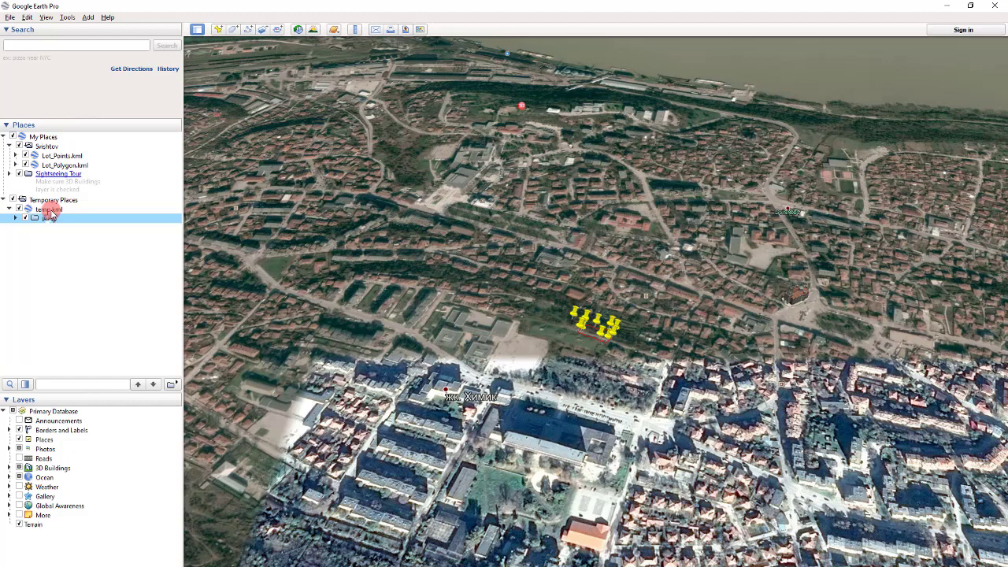
{"action": "left_click", "coordinate": [53, 209]}
{"action": "right_click", "coordinate": [53, 209]}
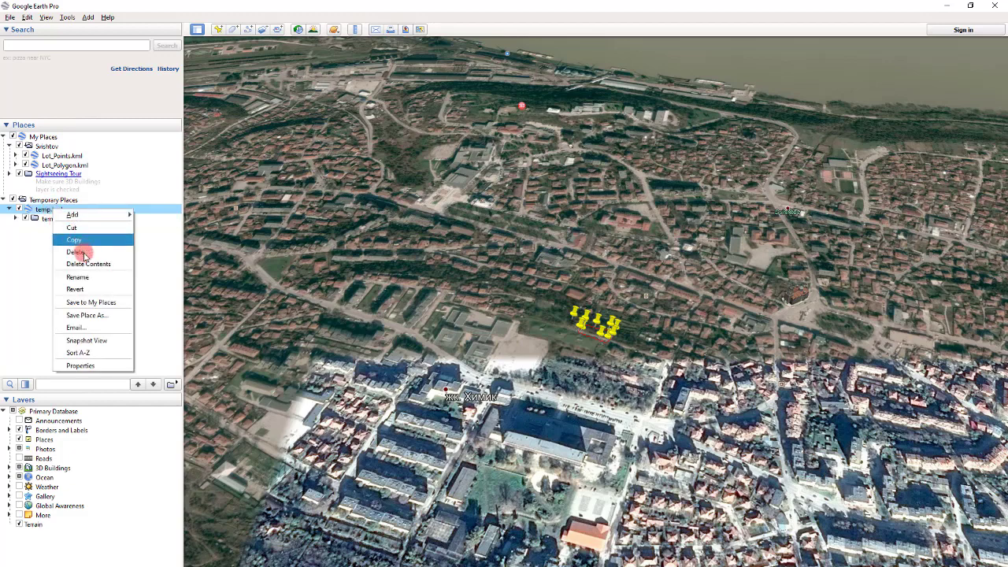
{"action": "left_click", "coordinate": [83, 246]}
{"action": "left_click", "coordinate": [562, 333]}
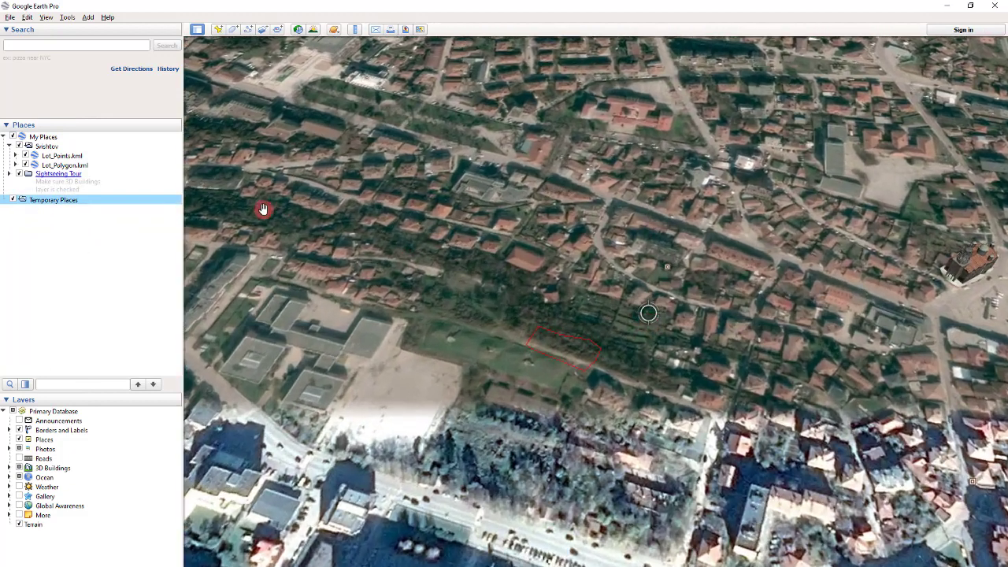
Delete Lot_Points.kml from Svishtov, leaving Lot_Polygon.kml, and zoom in on the red outline.
{"action": "left_click", "coordinate": [32, 151]}
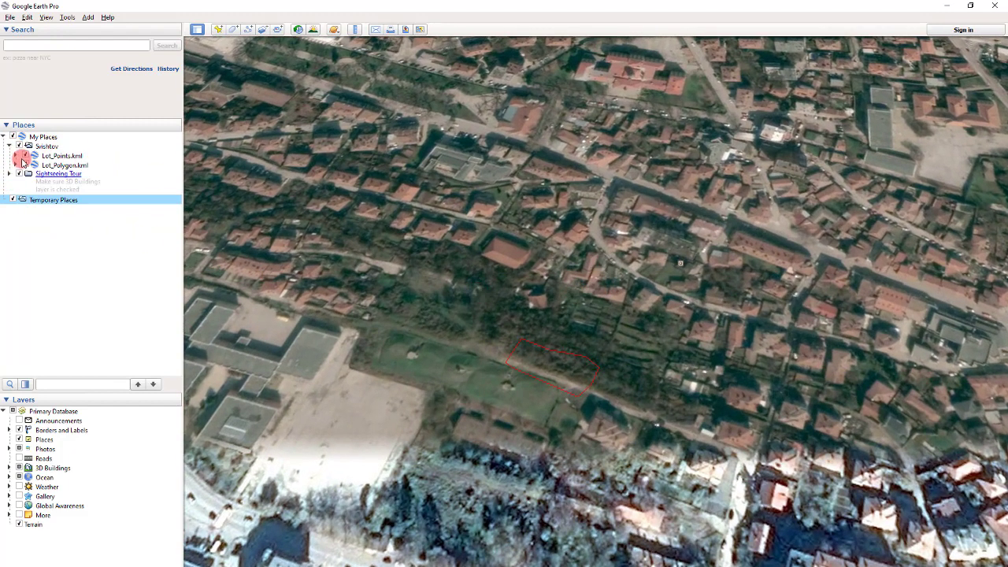
{"action": "left_click_drag", "start_coordinate": [49, 158], "coordinate": [26, 163]}
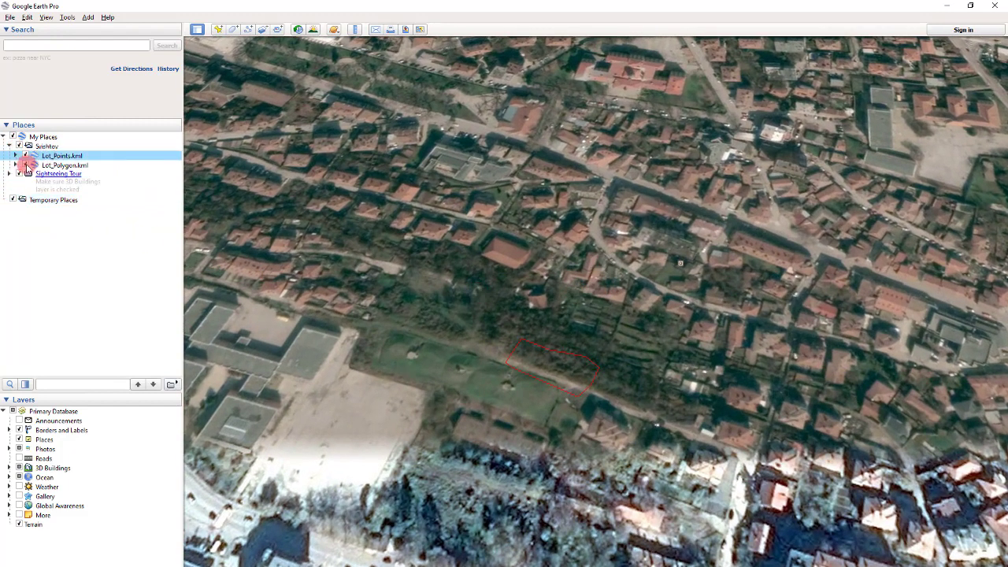
{"action": "left_click", "coordinate": [27, 167]}
{"action": "left_click", "coordinate": [26, 157]}
{"action": "left_click", "coordinate": [15, 156]}
{"action": "left_click", "coordinate": [29, 164]}
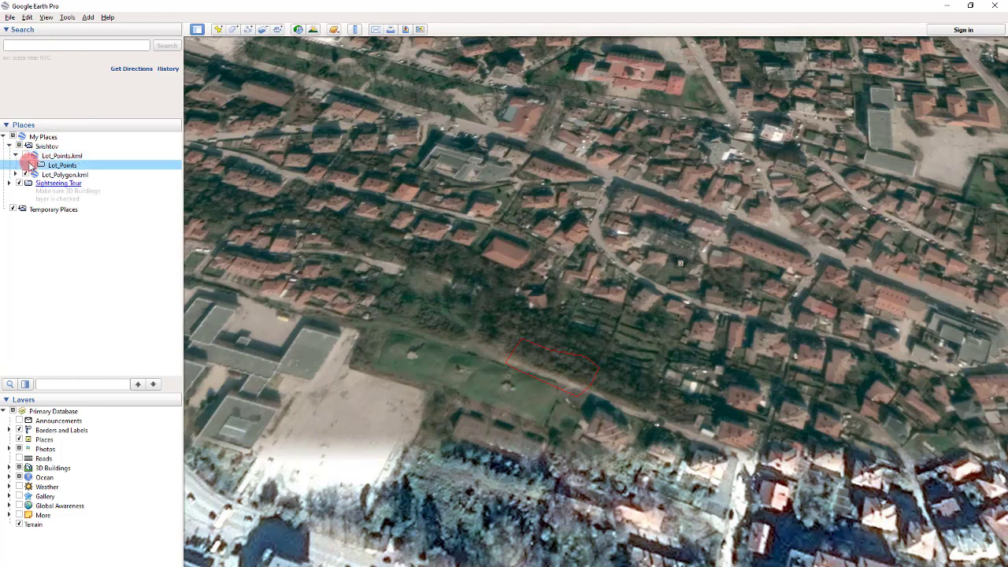
{"action": "left_click", "coordinate": [41, 154]}
{"action": "right_click", "coordinate": [45, 155]}
{"action": "left_click", "coordinate": [93, 197]}
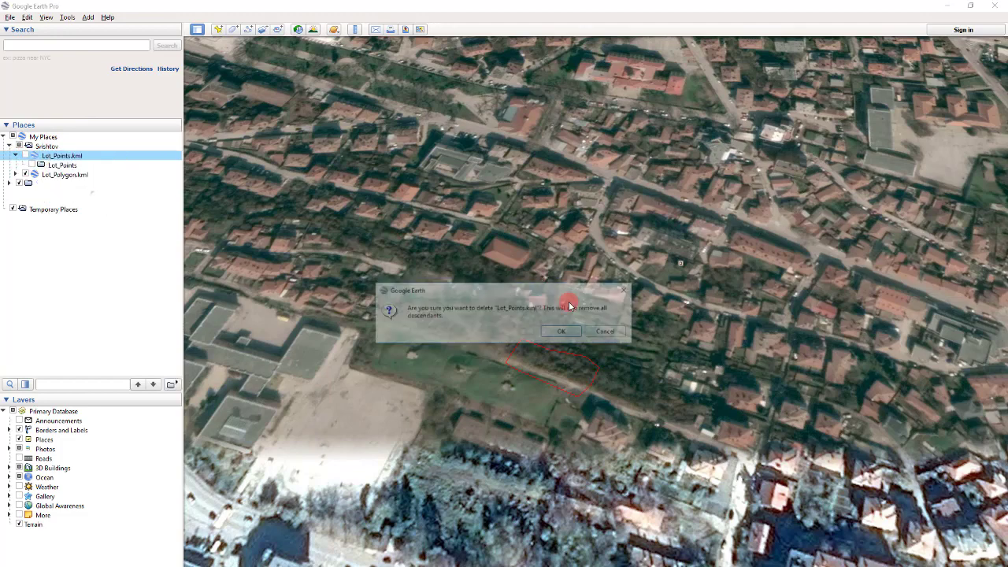
{"action": "left_click", "coordinate": [576, 330]}
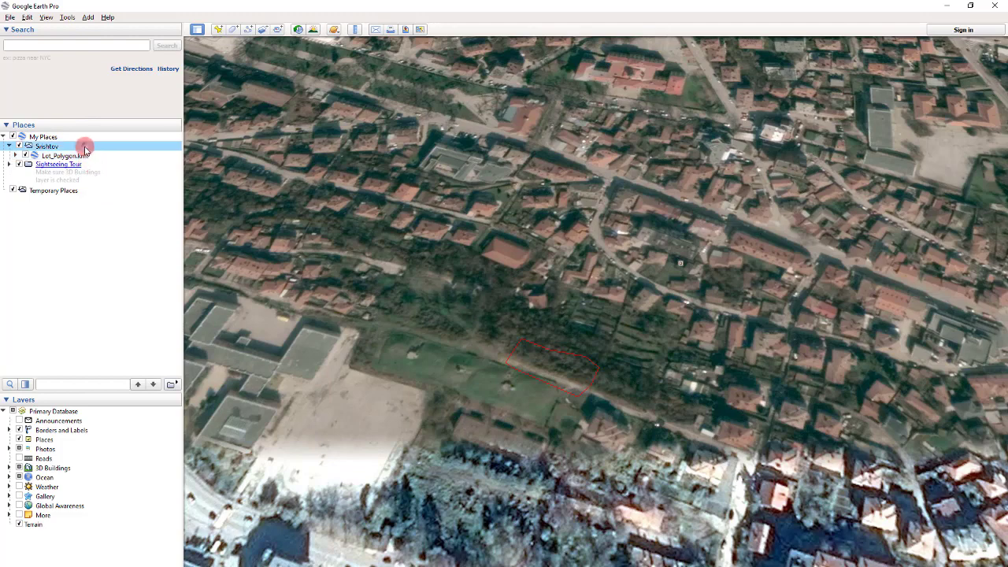
{"action": "scroll", "coordinate": [599, 333], "scroll_direction": "up", "scroll_amount": 3}
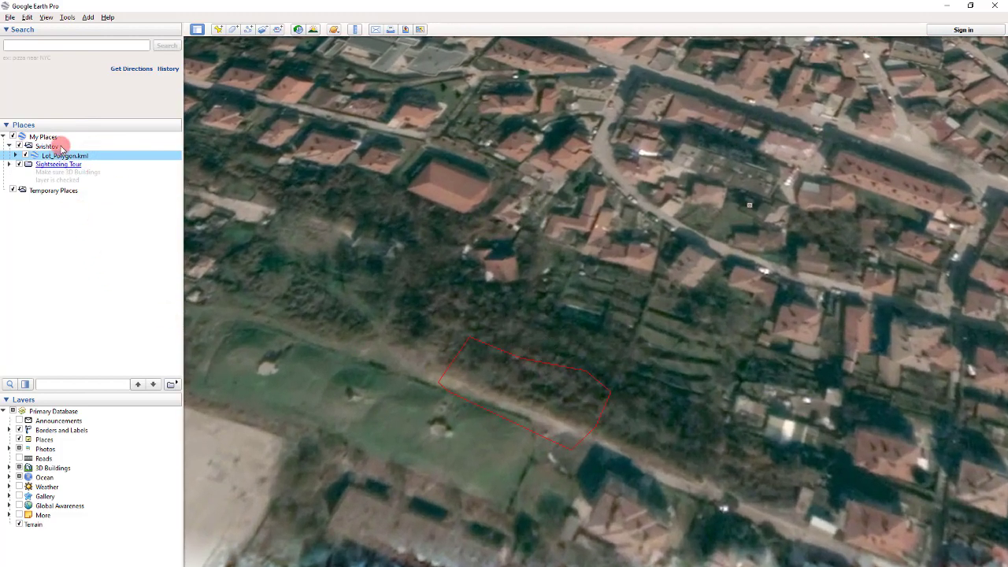
Reopen Lot_Points.kml and view its properties.
{"action": "left_click", "coordinate": [60, 147]}
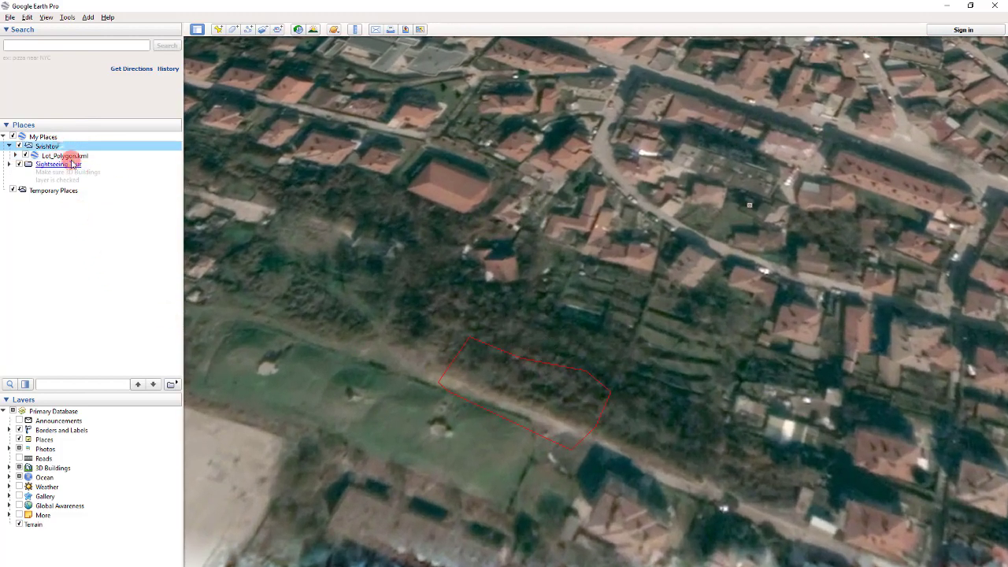
{"action": "left_click", "coordinate": [11, 17]}
{"action": "left_click", "coordinate": [135, 33]}
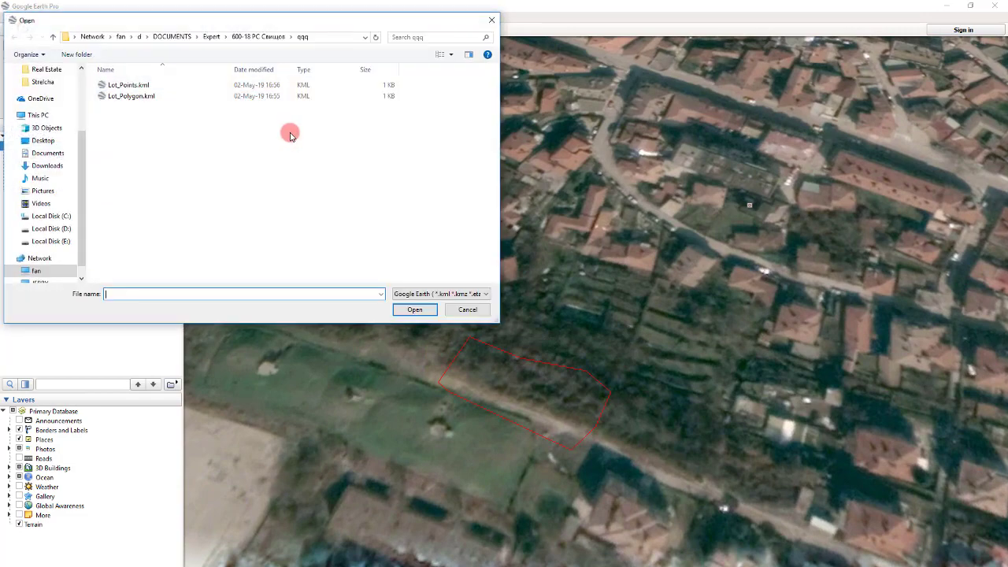
{"action": "double_click", "coordinate": [163, 85]}
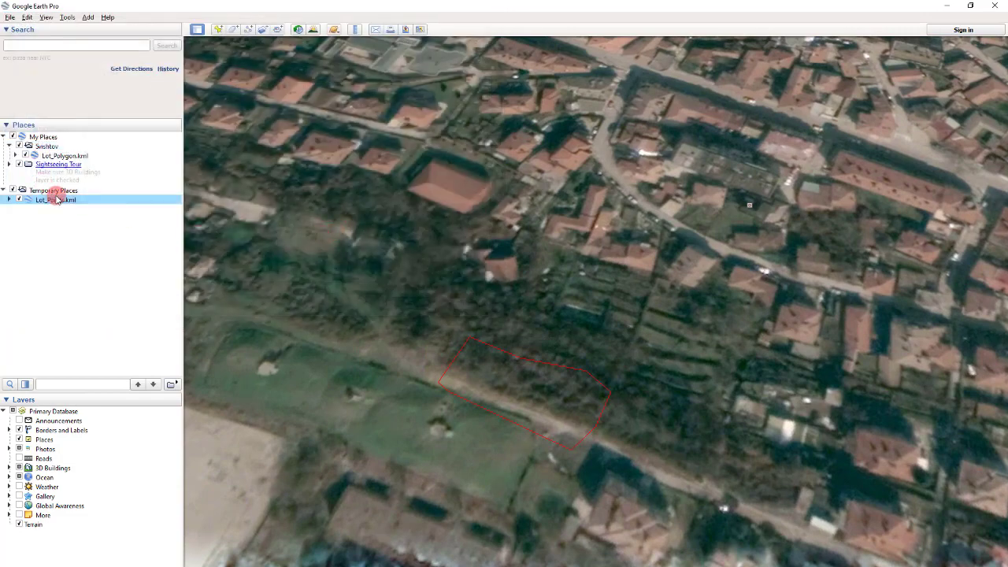
{"action": "right_click", "coordinate": [61, 203]}
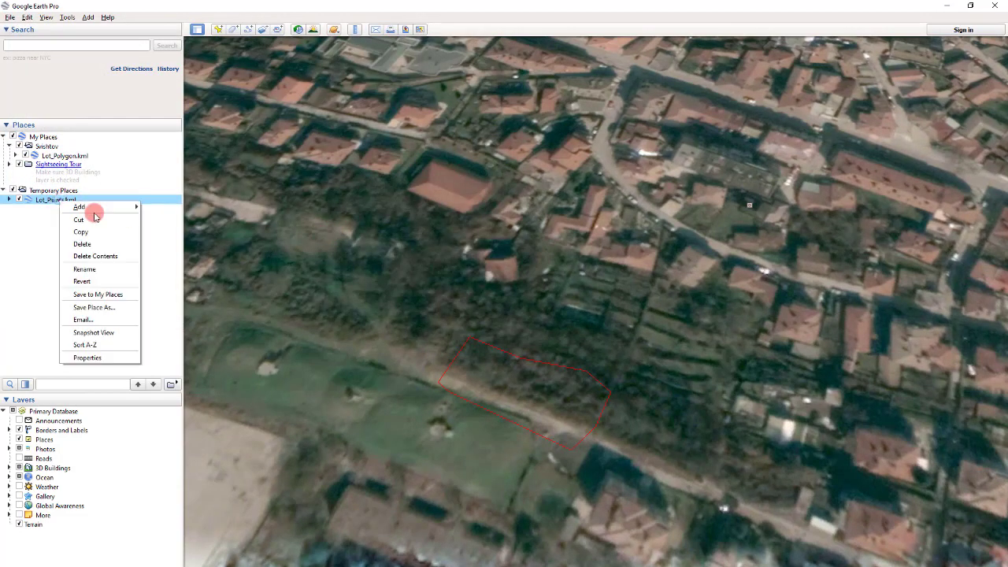
{"action": "left_click", "coordinate": [100, 357]}
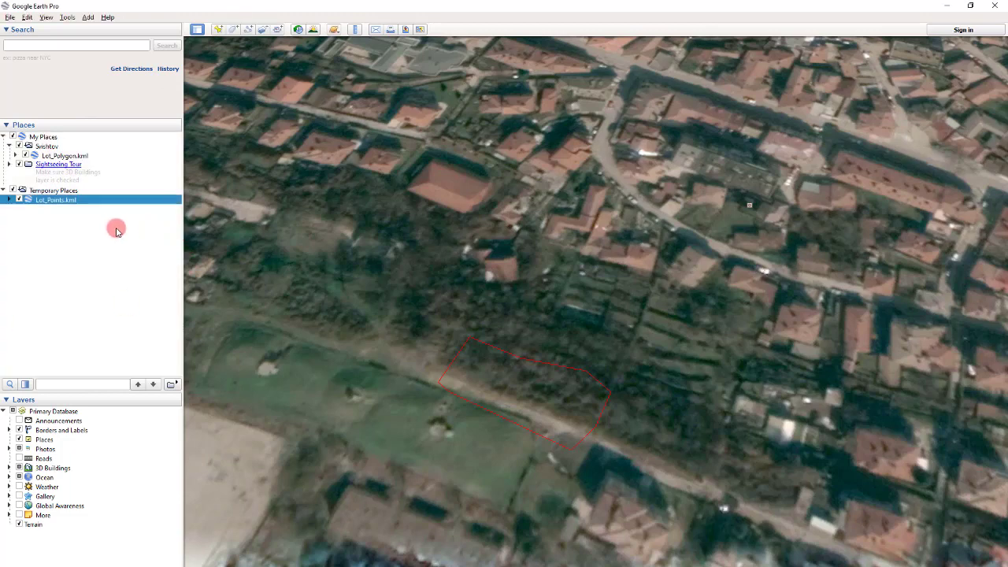
Delete the reopened Lot_Points.kml, select Lot_Polygon.kml, and switch to the QGIS 2.18.26 window.
{"action": "left_click", "coordinate": [134, 269]}
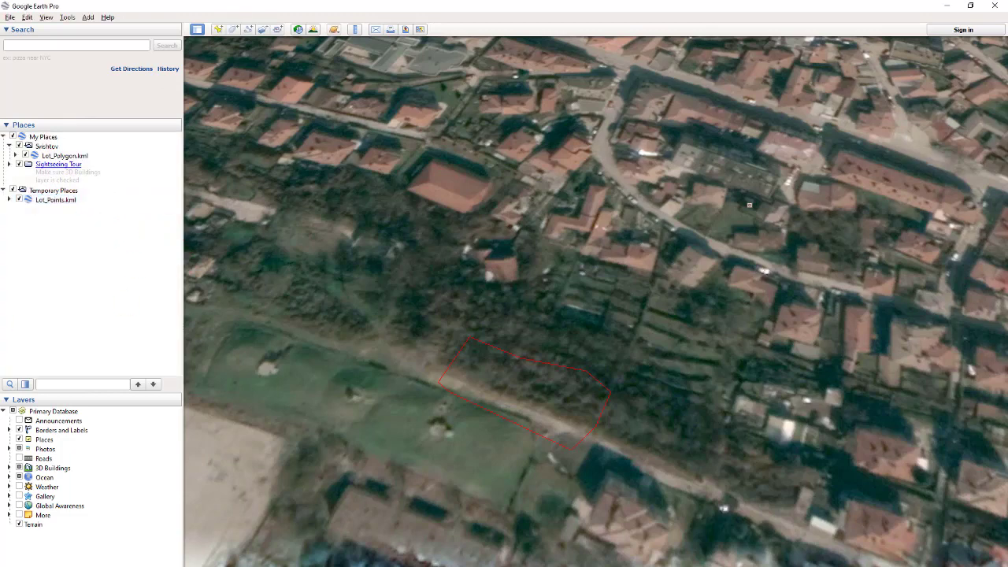
{"action": "right_click", "coordinate": [75, 201]}
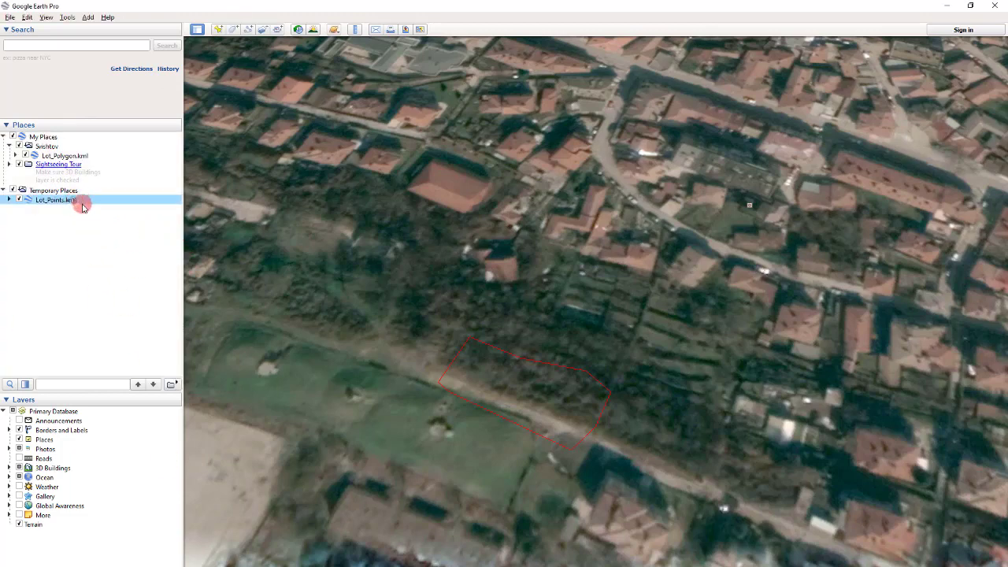
{"action": "left_click", "coordinate": [118, 244]}
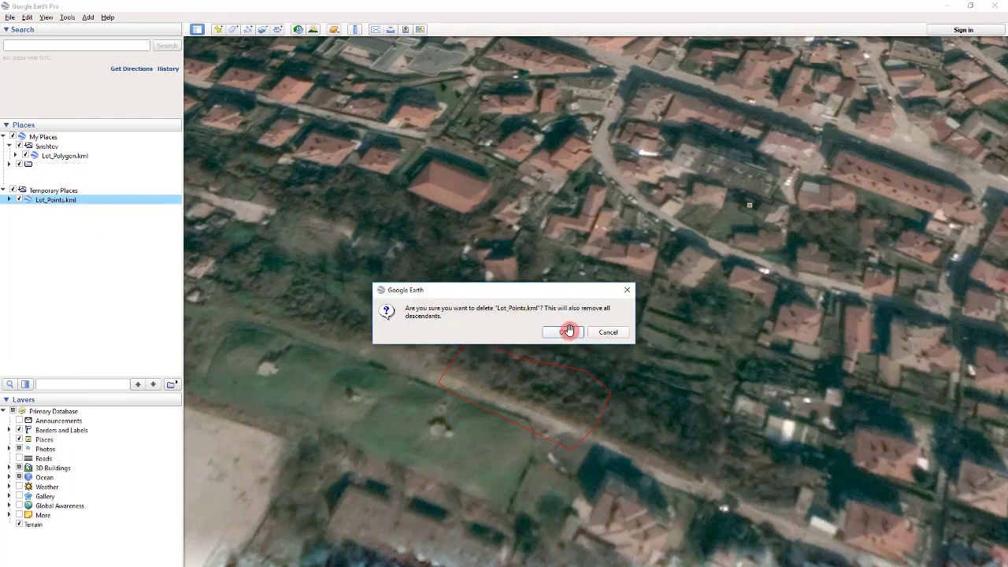
{"action": "left_click", "coordinate": [565, 332]}
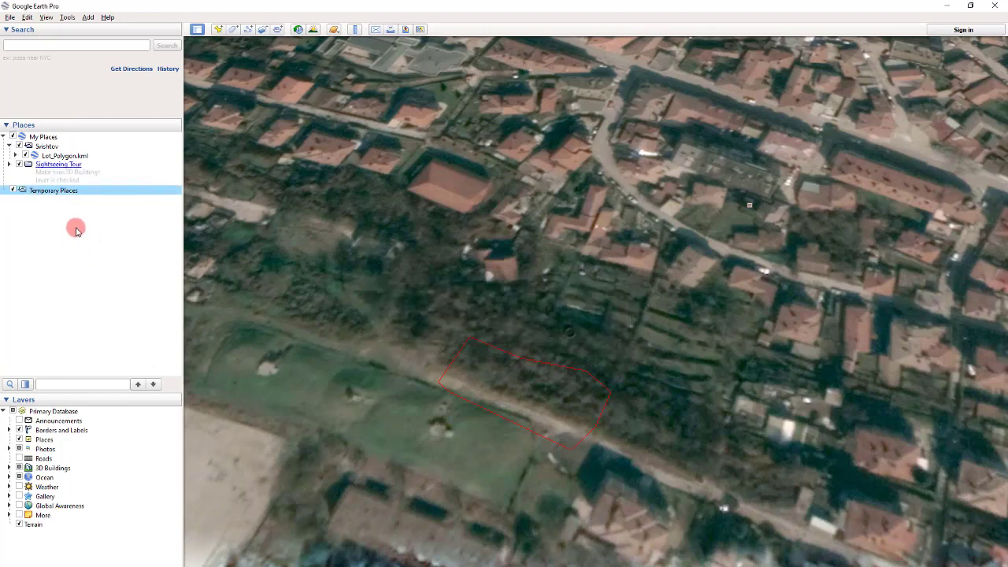
{"action": "left_click", "coordinate": [53, 156]}
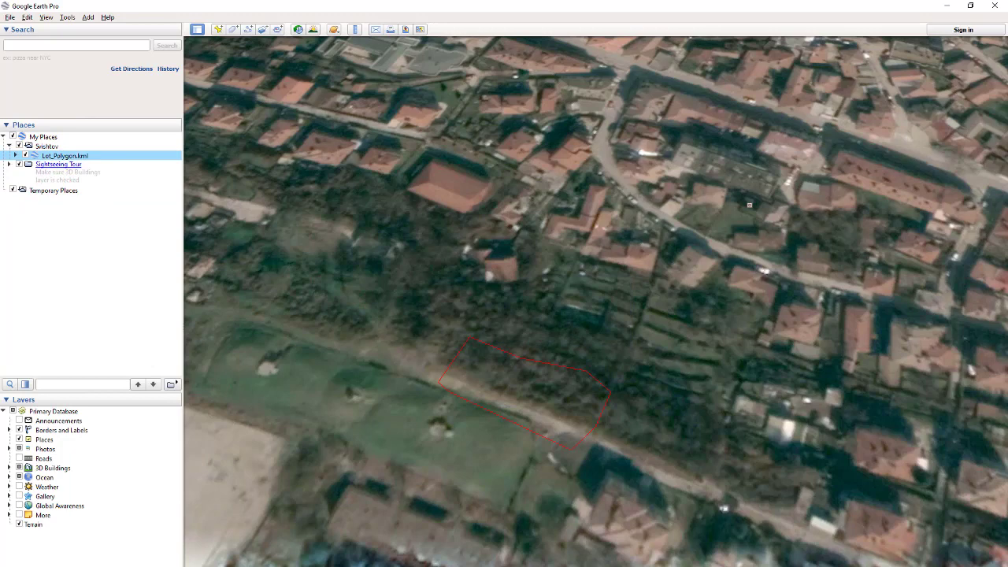
{"action": "mouse_move", "coordinate": [222, 566]}
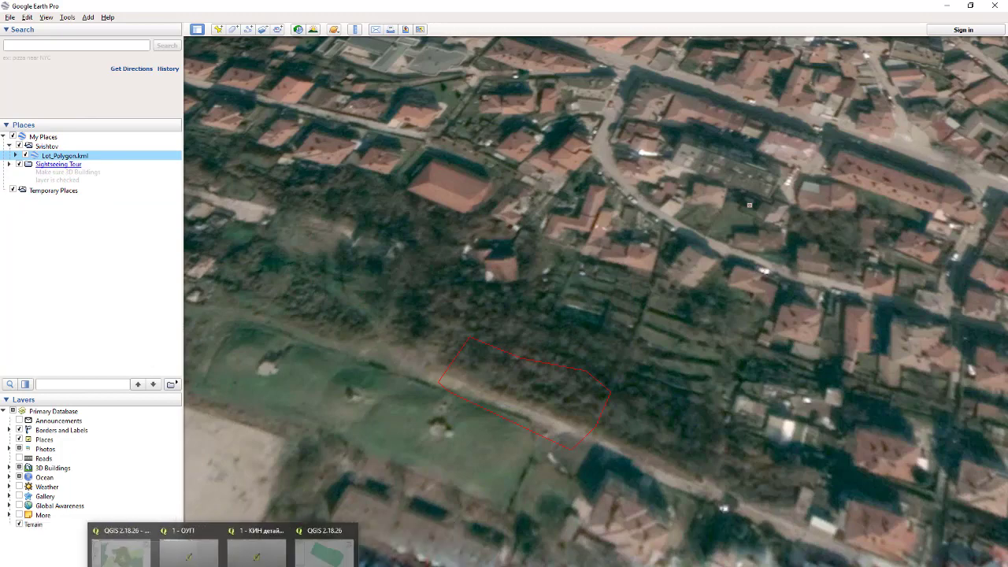
{"action": "left_click", "coordinate": [353, 543]}
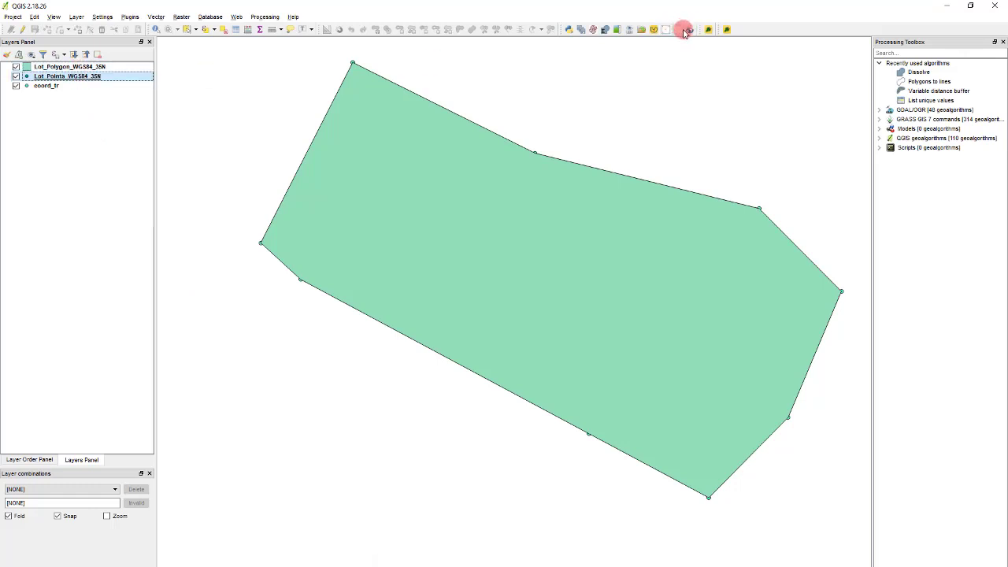
Switch between QGIS and Google Earth and inspect the temp.kml and Temporary Places options.
{"action": "key", "text": "alt+Tab"}
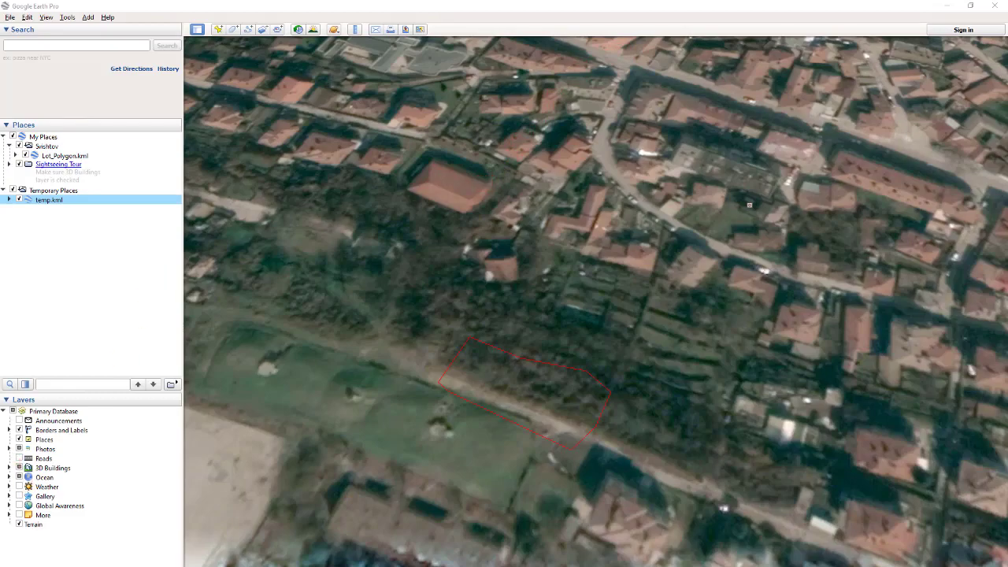
{"action": "key", "text": "alt+Tab"}
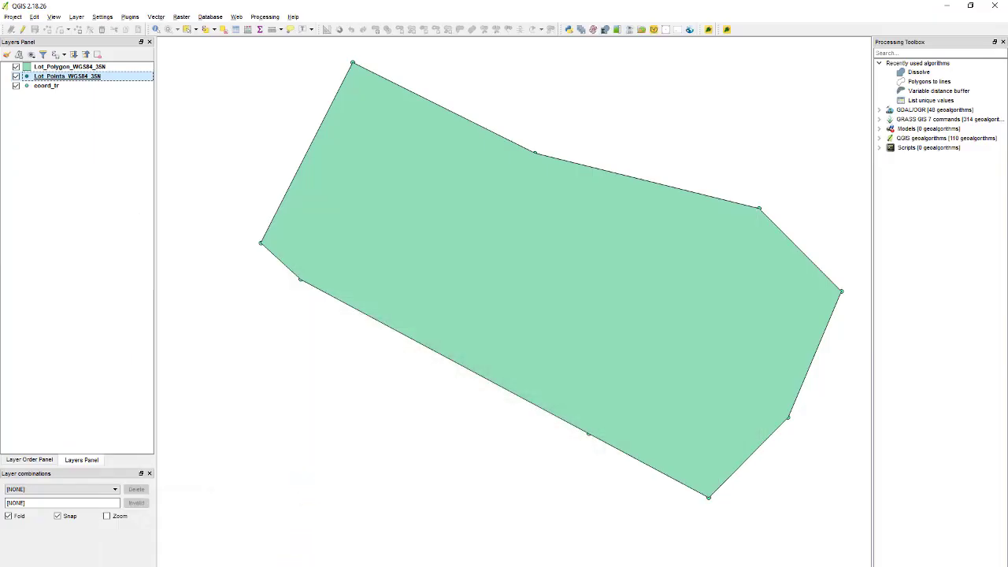
{"action": "key", "text": "alt+Tab"}
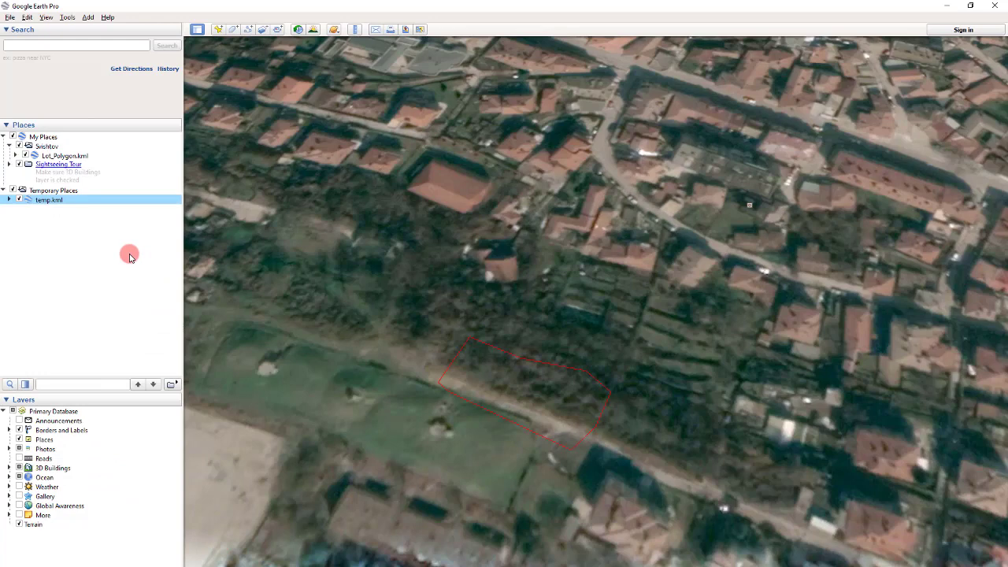
{"action": "left_click", "coordinate": [29, 217]}
{"action": "left_click", "coordinate": [33, 192]}
{"action": "right_click", "coordinate": [29, 201]}
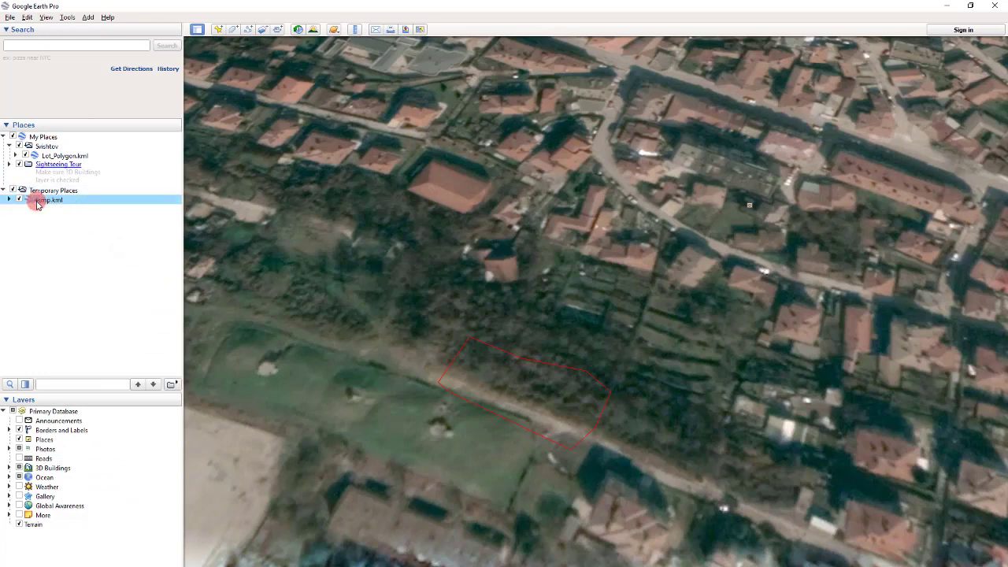
{"action": "left_click", "coordinate": [10, 198]}
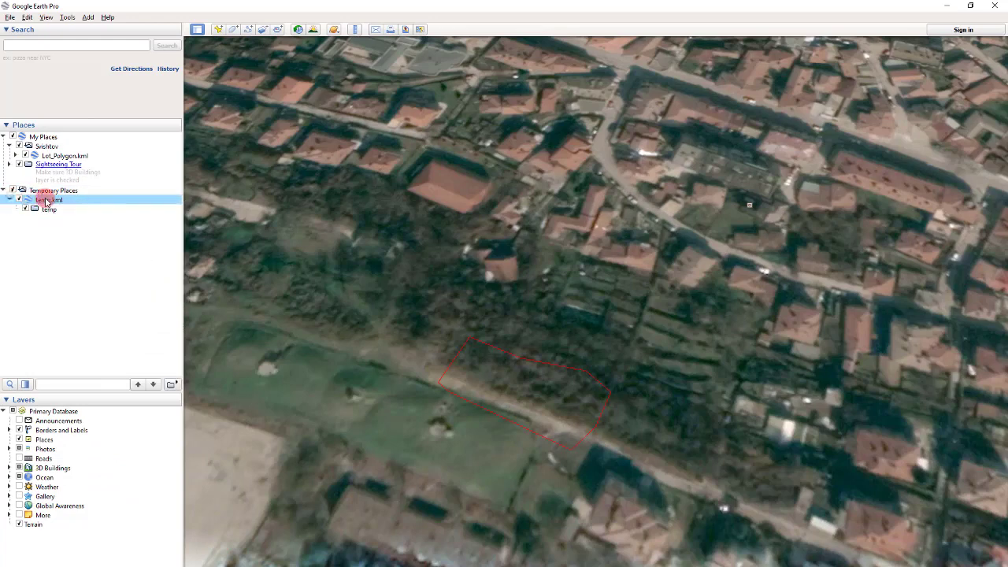
{"action": "right_click", "coordinate": [46, 201]}
{"action": "left_click", "coordinate": [43, 191]}
{"action": "right_click", "coordinate": [43, 191]}
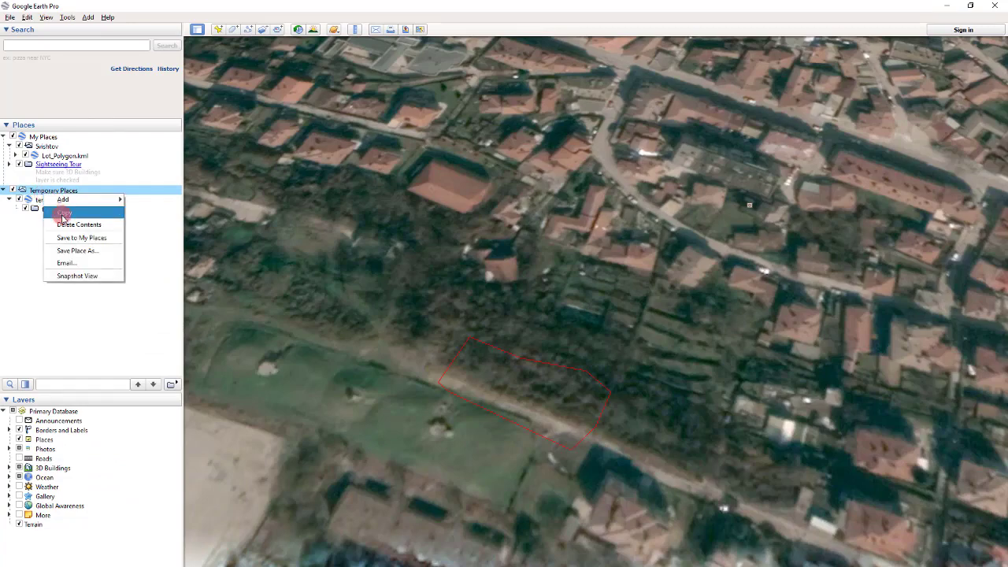
{"action": "left_click", "coordinate": [138, 350]}
Zoom out from the red lot outline and close Google Earth Pro from the taskbar.
{"action": "scroll", "coordinate": [284, 266], "scroll_direction": "down", "scroll_amount": 2}
{"action": "left_click", "coordinate": [93, 199]}
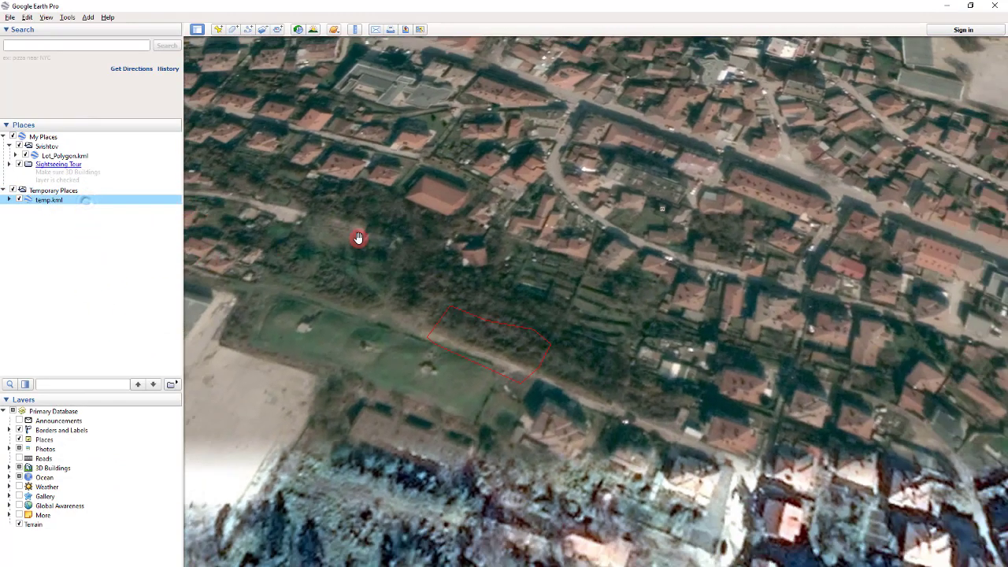
{"action": "scroll", "coordinate": [573, 225], "scroll_direction": "down", "scroll_amount": 3}
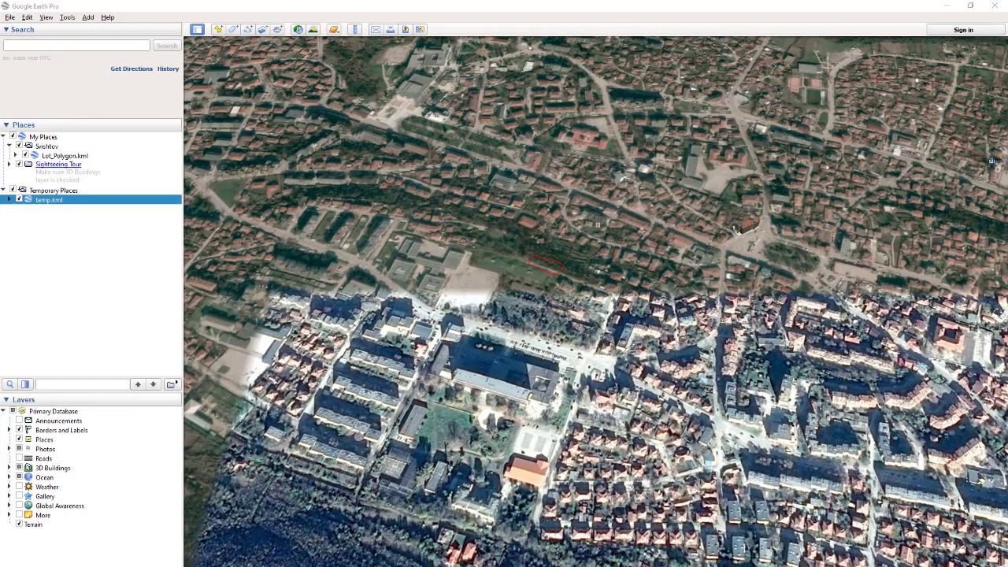
{"action": "right_click", "coordinate": [296, 566]}
{"action": "left_click", "coordinate": [276, 566]}
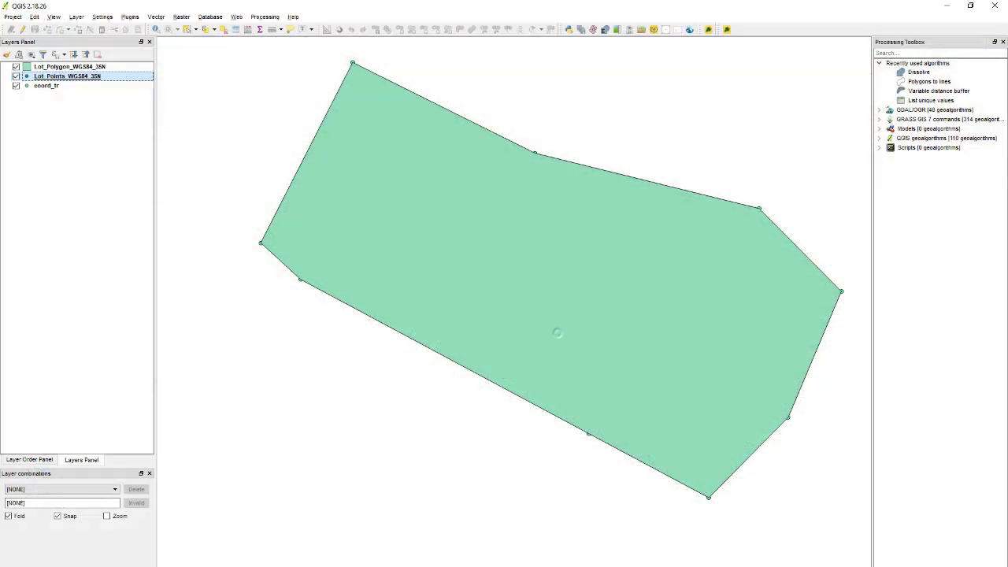
Search Start for 'google', create a Google Earth Pro shortcut, and relaunch Google Earth Pro.
{"action": "key", "text": "super"}
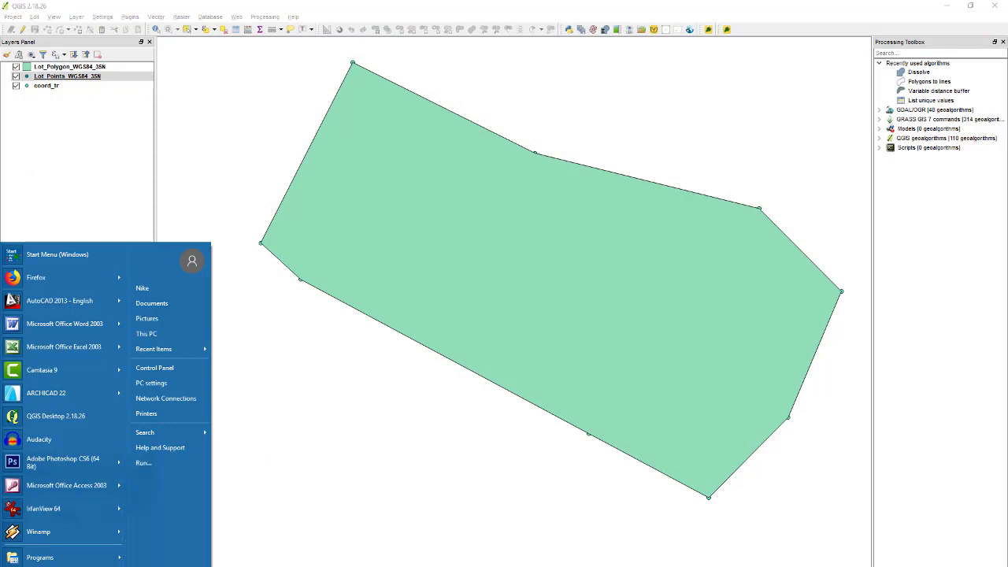
{"action": "type", "text": "google"}
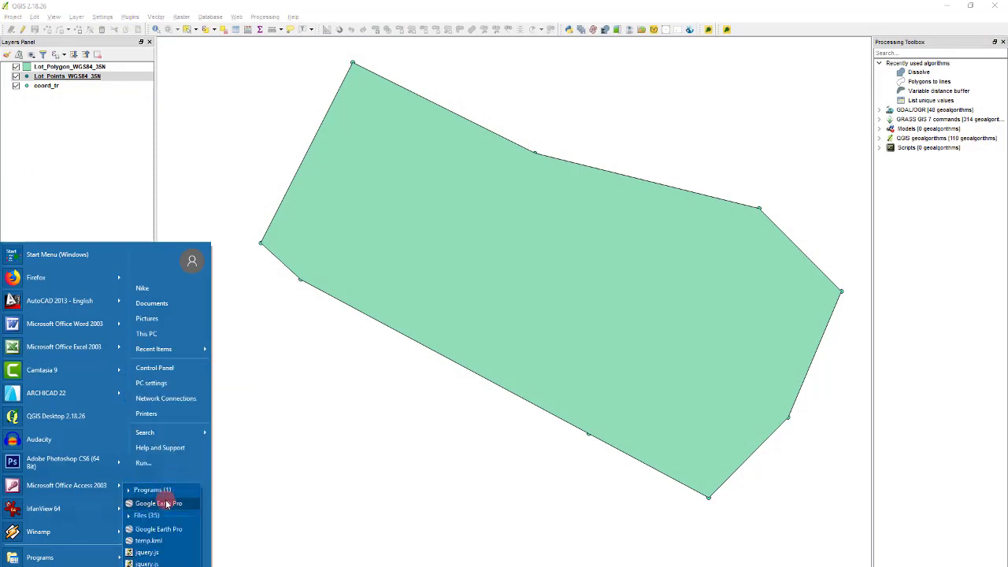
{"action": "left_click_drag", "start_coordinate": [167, 503], "coordinate": [88, 494]}
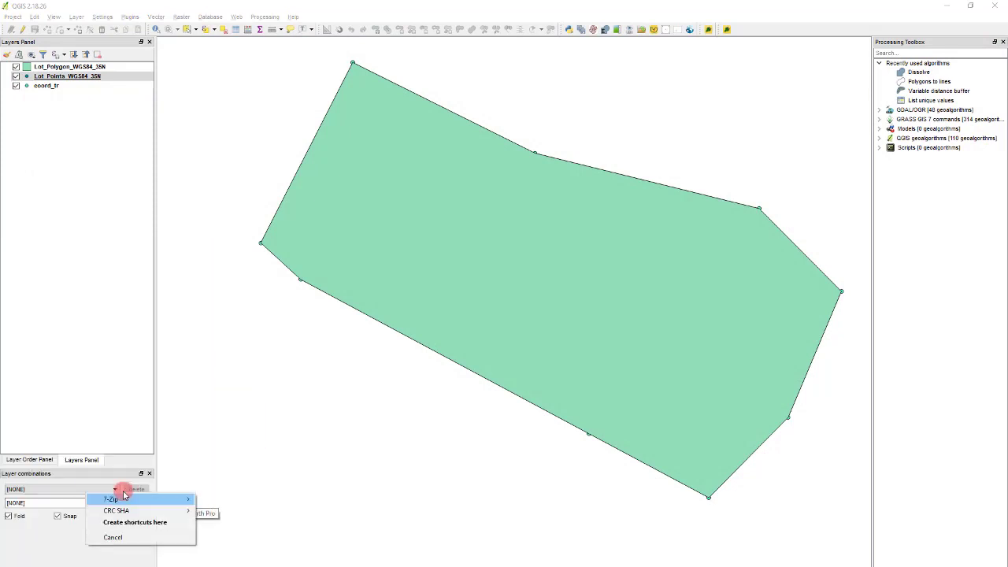
{"action": "left_click", "coordinate": [151, 522]}
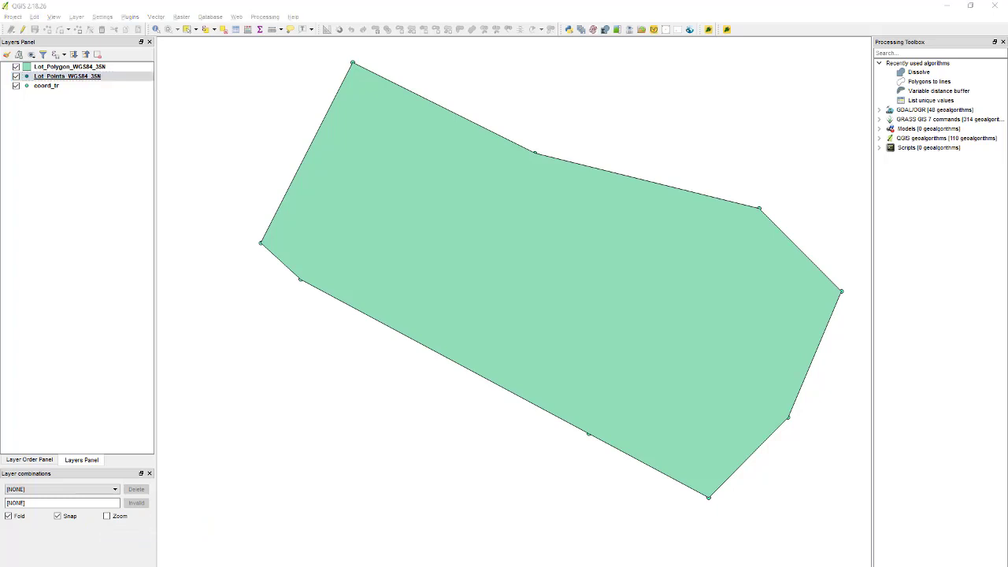
{"action": "key", "text": "super"}
{"action": "left_click", "coordinate": [67, 484]}
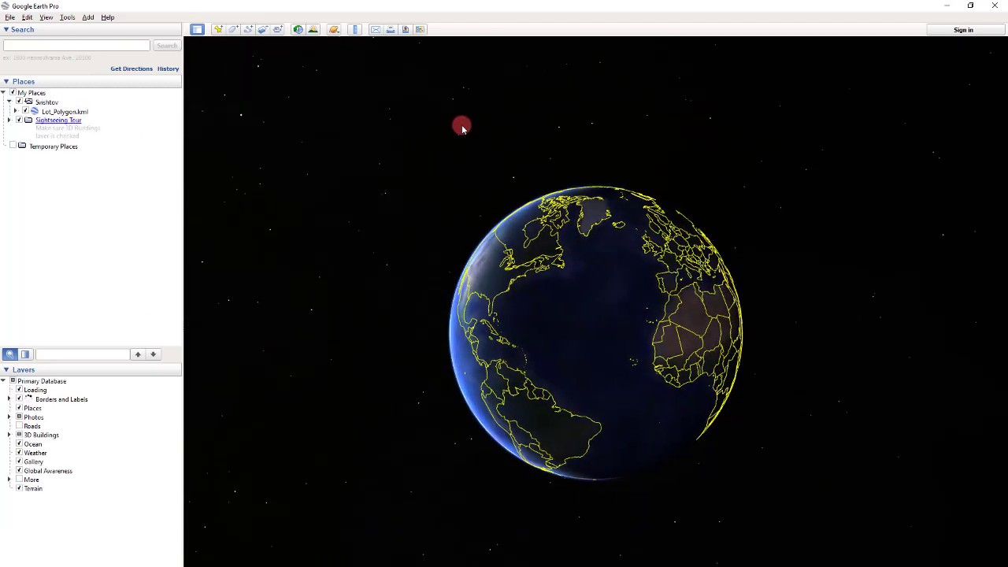
Load Lot_Points.kml into Temporary Places and select Lot_Polygon.kml to fly to the lot.
{"action": "left_click", "coordinate": [9, 17]}
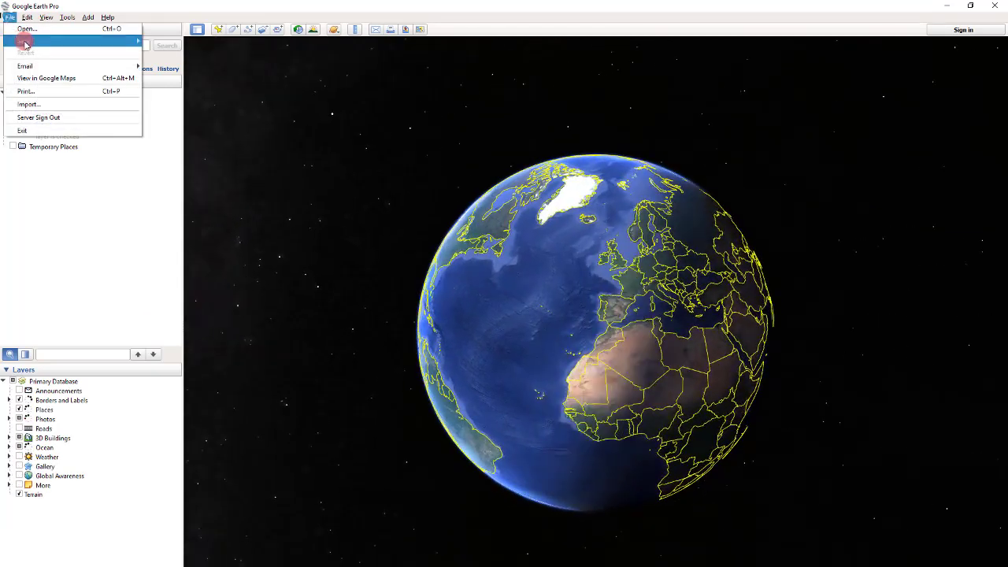
{"action": "left_click", "coordinate": [31, 29]}
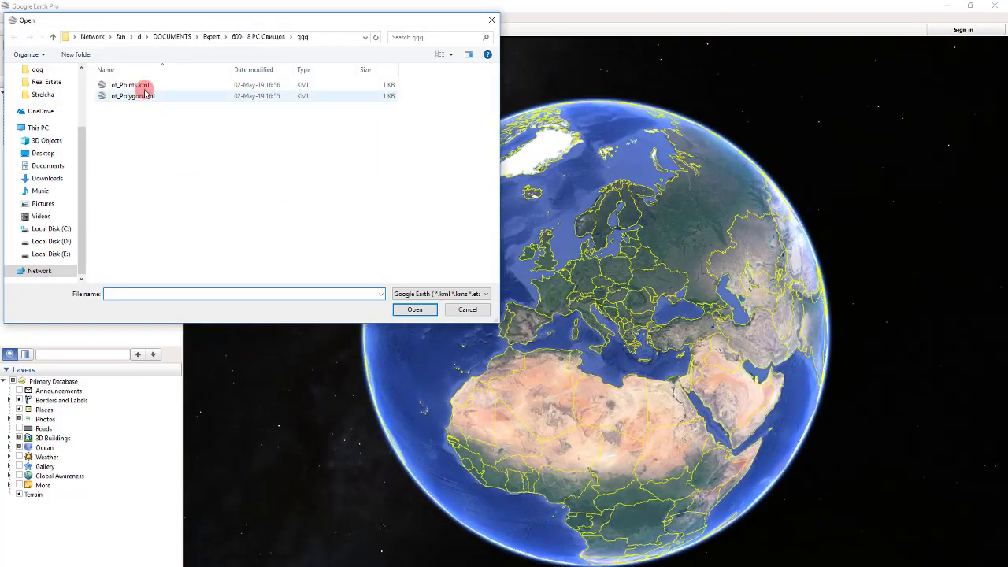
{"action": "left_click", "coordinate": [146, 85]}
{"action": "double_click", "coordinate": [147, 85]}
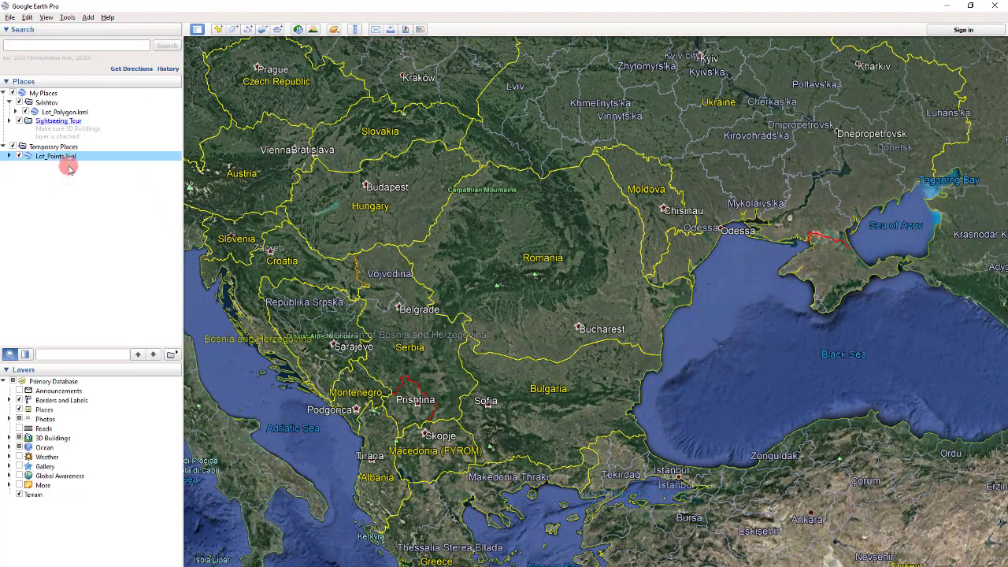
{"action": "left_click", "coordinate": [49, 51]}
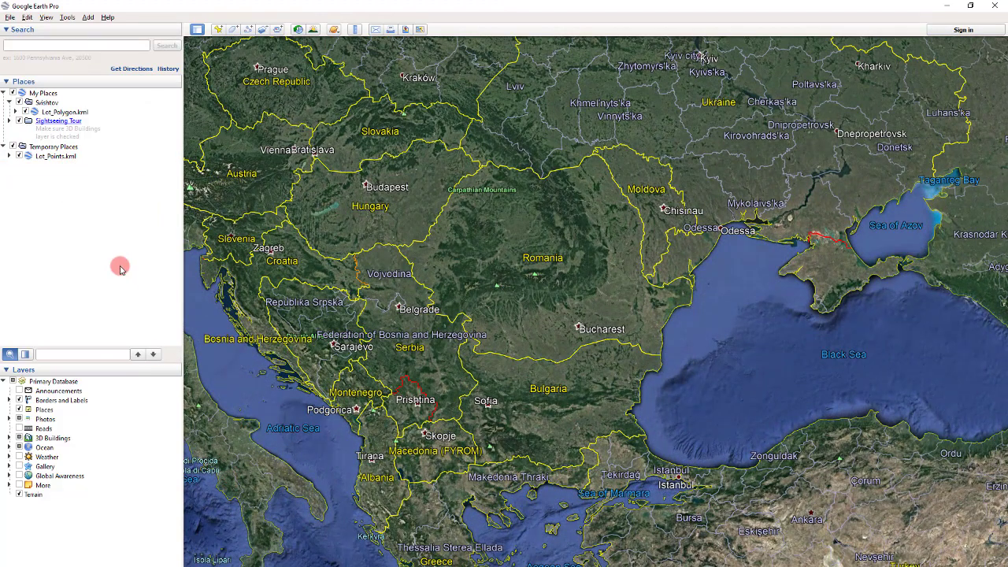
{"action": "left_click", "coordinate": [67, 160]}
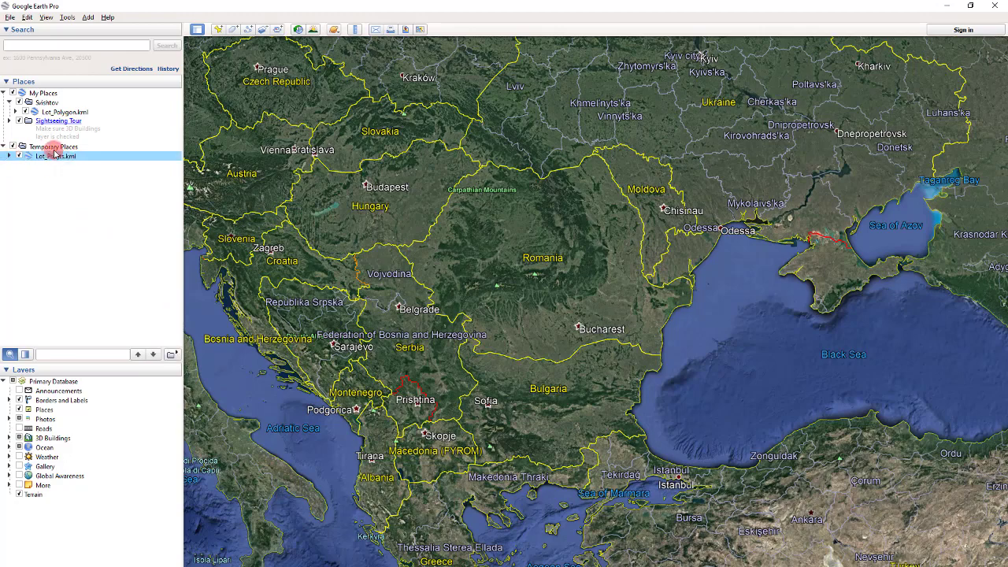
{"action": "left_click", "coordinate": [71, 113]}
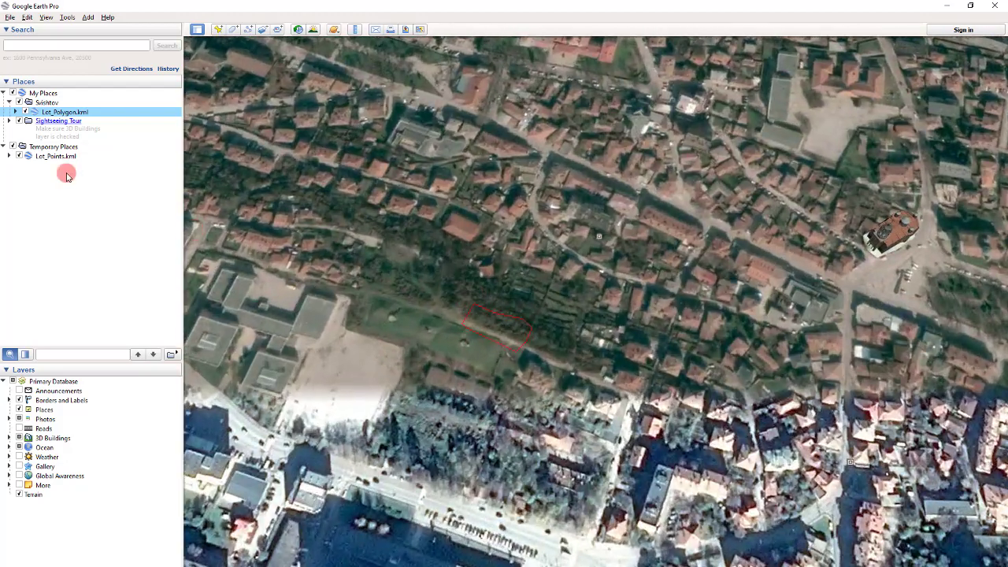
Review Lot_Points.kml's Style, Color and Description properties, close without saving, and zoom in on the lot.
{"action": "left_click", "coordinate": [60, 156]}
{"action": "right_click", "coordinate": [38, 156]}
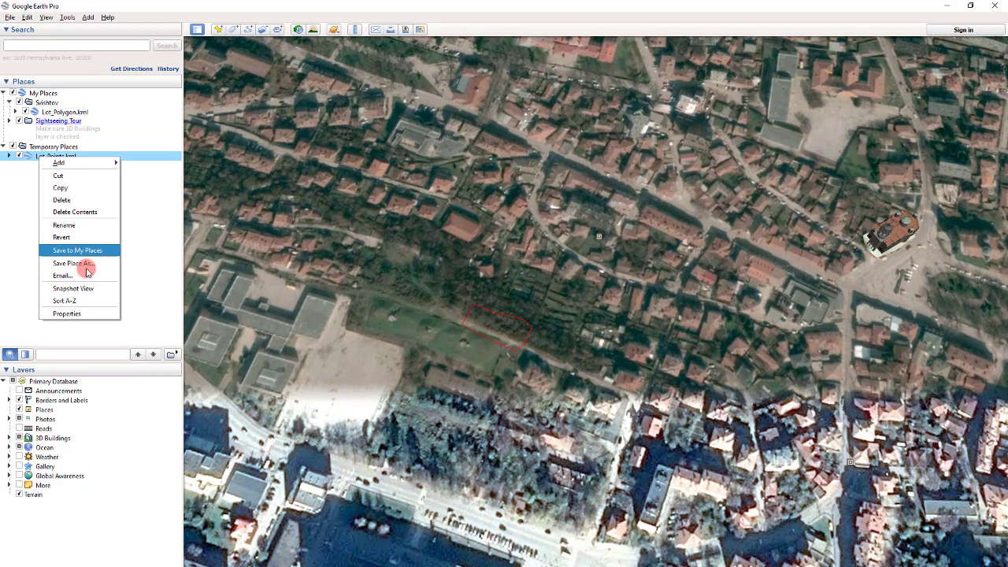
{"action": "left_click", "coordinate": [74, 313]}
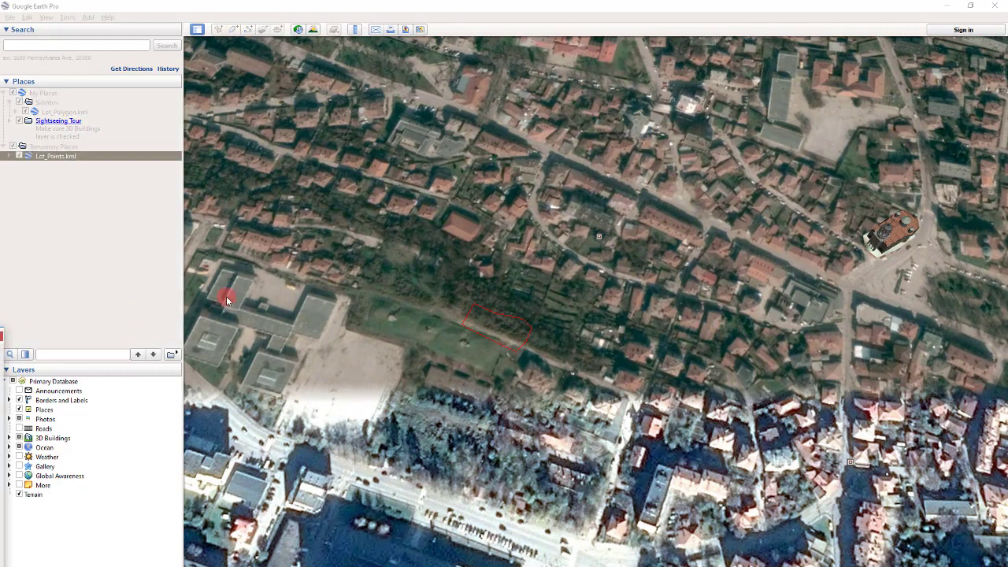
{"action": "left_click", "coordinate": [435, 341]}
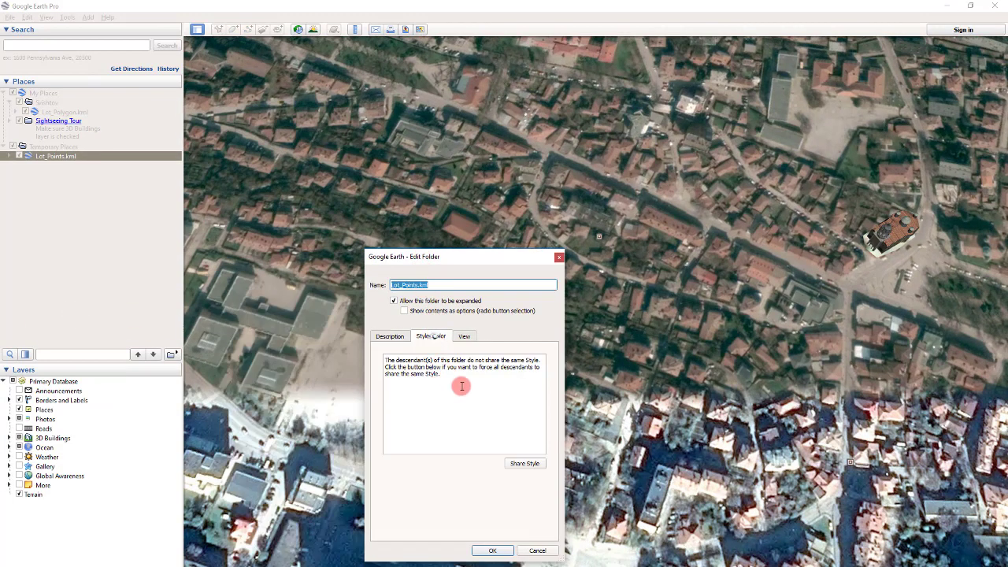
{"action": "left_click", "coordinate": [520, 463]}
{"action": "left_click", "coordinate": [400, 337]}
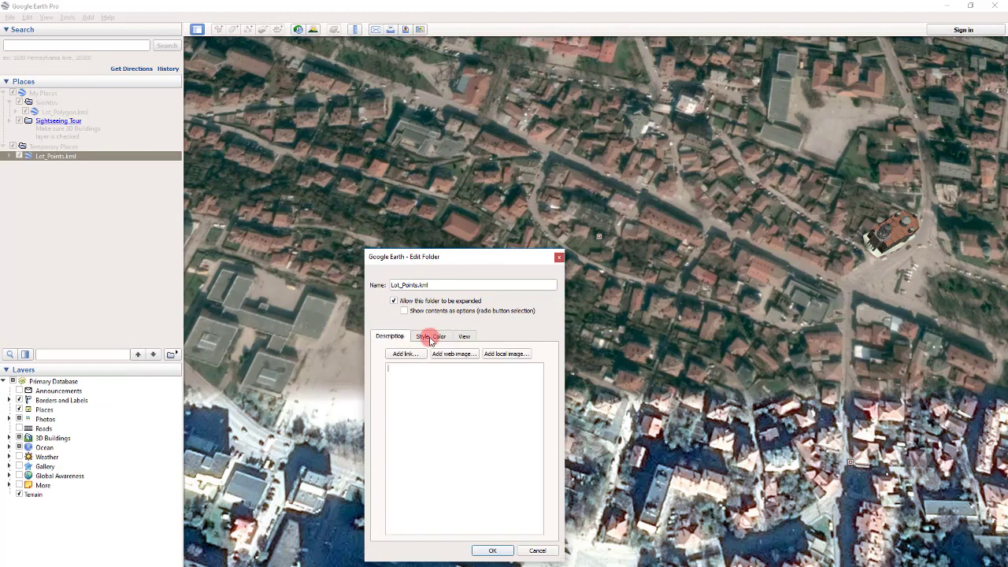
{"action": "left_click", "coordinate": [429, 336]}
{"action": "left_click", "coordinate": [393, 336]}
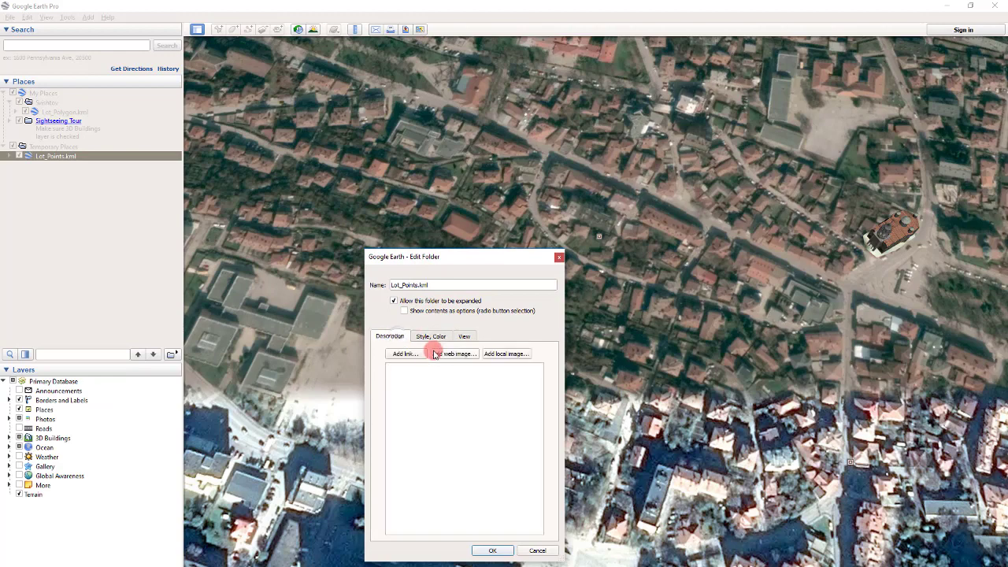
{"action": "left_click", "coordinate": [431, 340]}
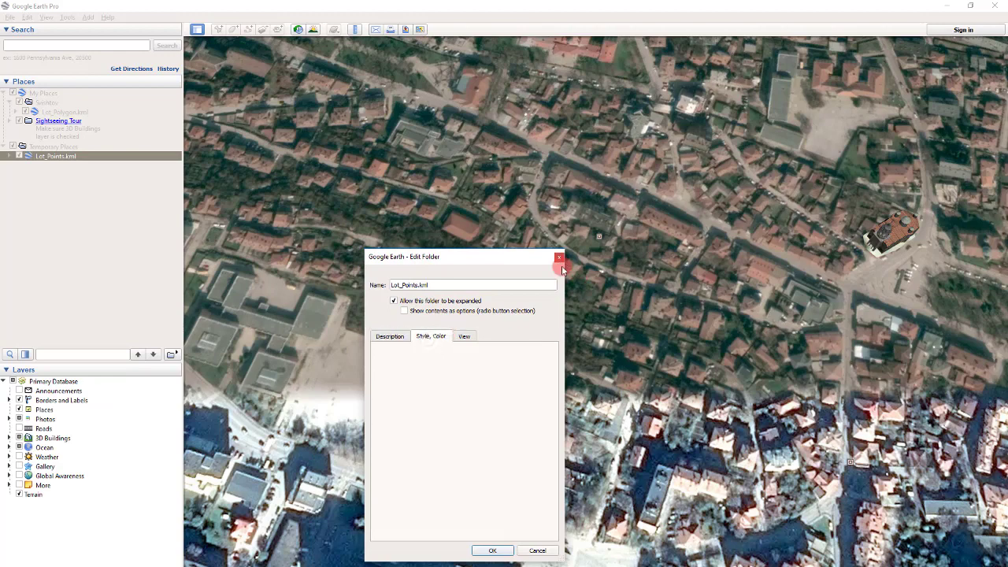
{"action": "left_click", "coordinate": [559, 257]}
{"action": "scroll", "coordinate": [428, 218], "scroll_direction": "up", "scroll_amount": 5}
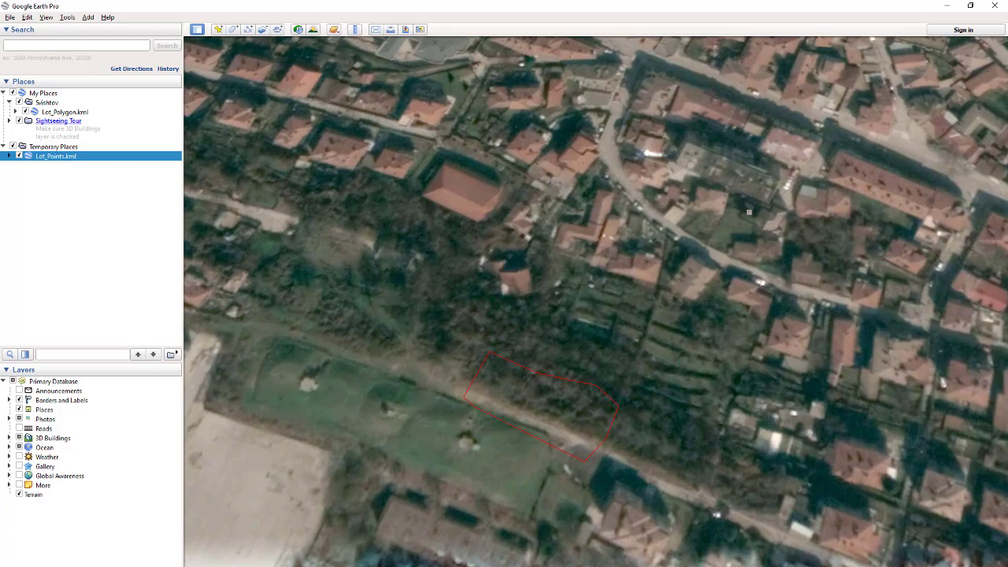
In QGIS, turn on the lot points, Lot_Polygon and coord_tr layers and select all lot points.
{"action": "mouse_move", "coordinate": [228, 563]}
{"action": "left_click", "coordinate": [398, 547]}
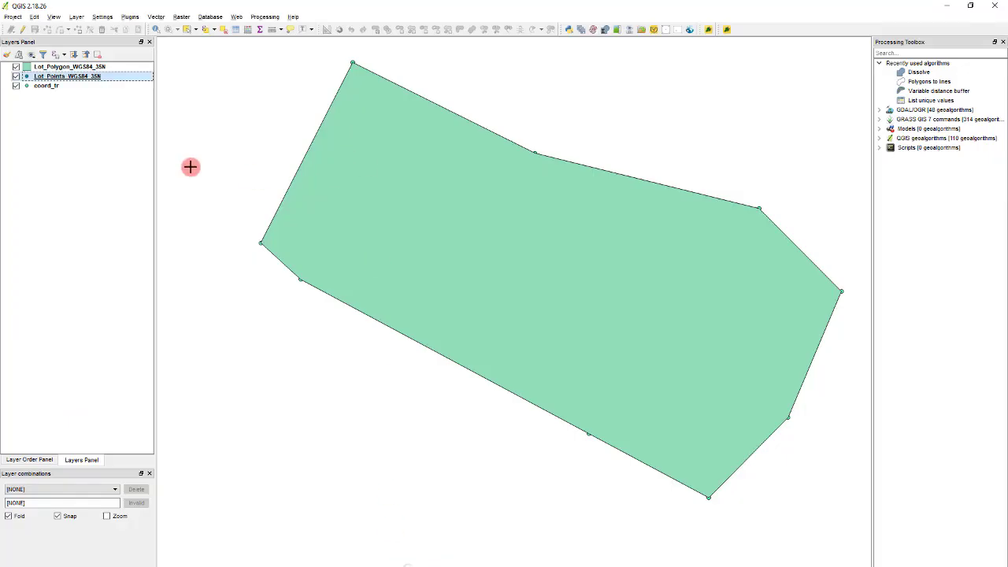
{"action": "left_click", "coordinate": [16, 66]}
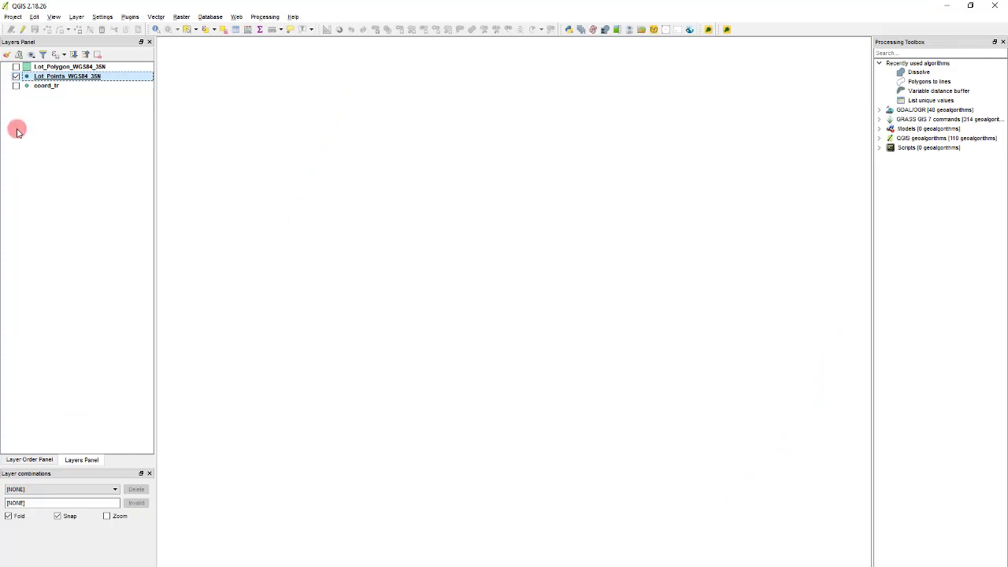
{"action": "left_click", "coordinate": [16, 76]}
{"action": "left_click", "coordinate": [16, 66]}
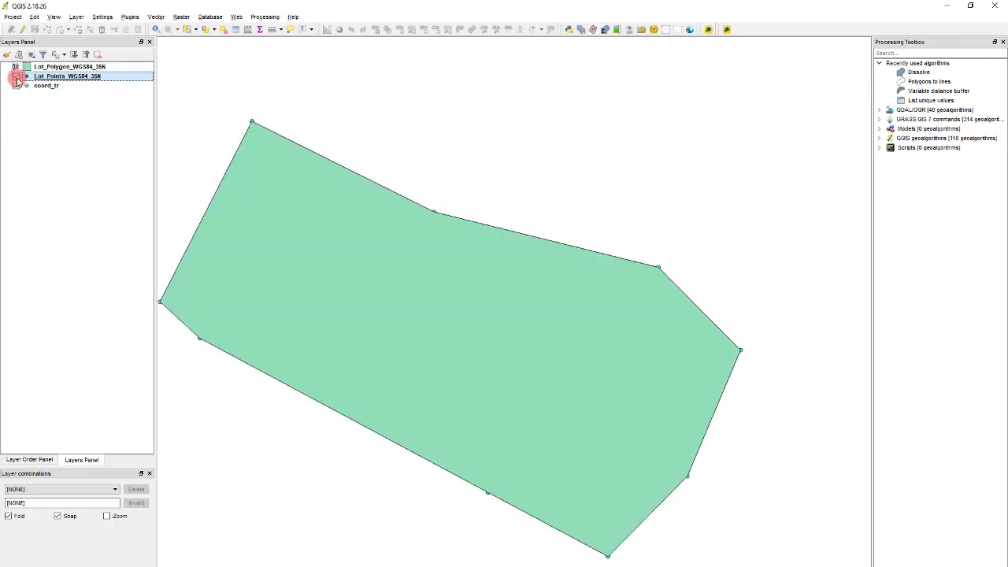
{"action": "left_click", "coordinate": [35, 87]}
{"action": "scroll", "coordinate": [433, 159], "scroll_direction": "down", "scroll_amount": 2}
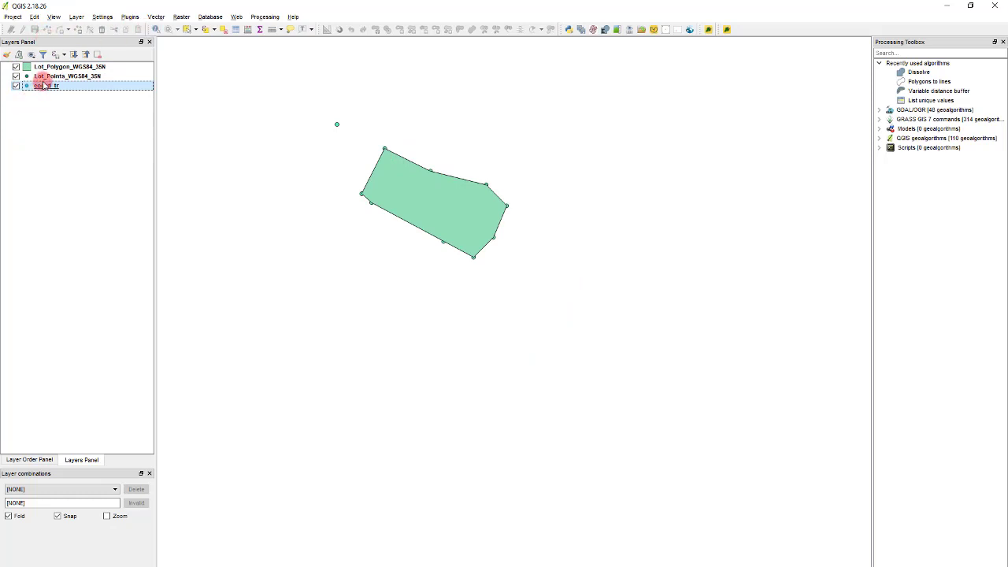
{"action": "left_click", "coordinate": [187, 29]}
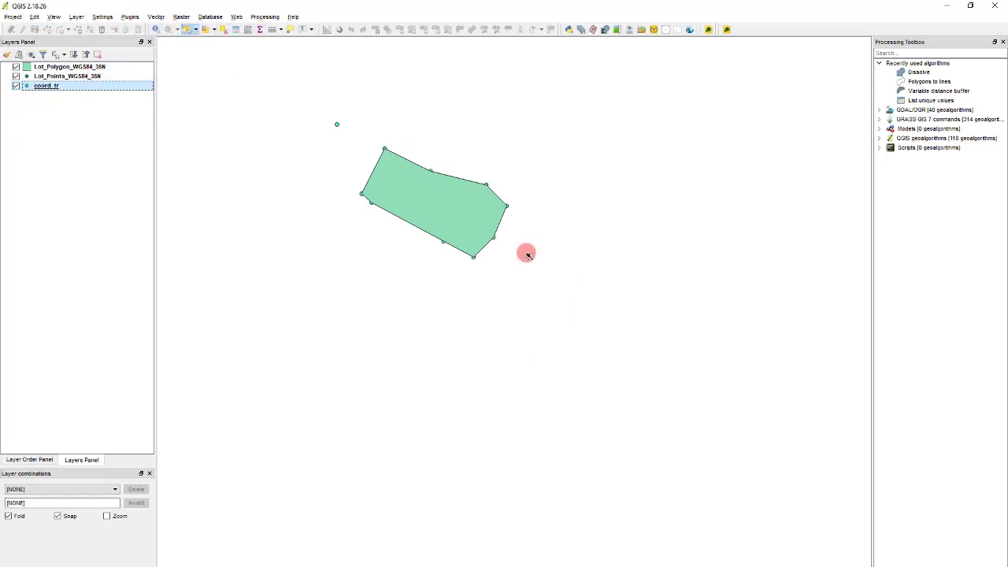
{"action": "left_click_drag", "start_coordinate": [622, 352], "coordinate": [277, 81]}
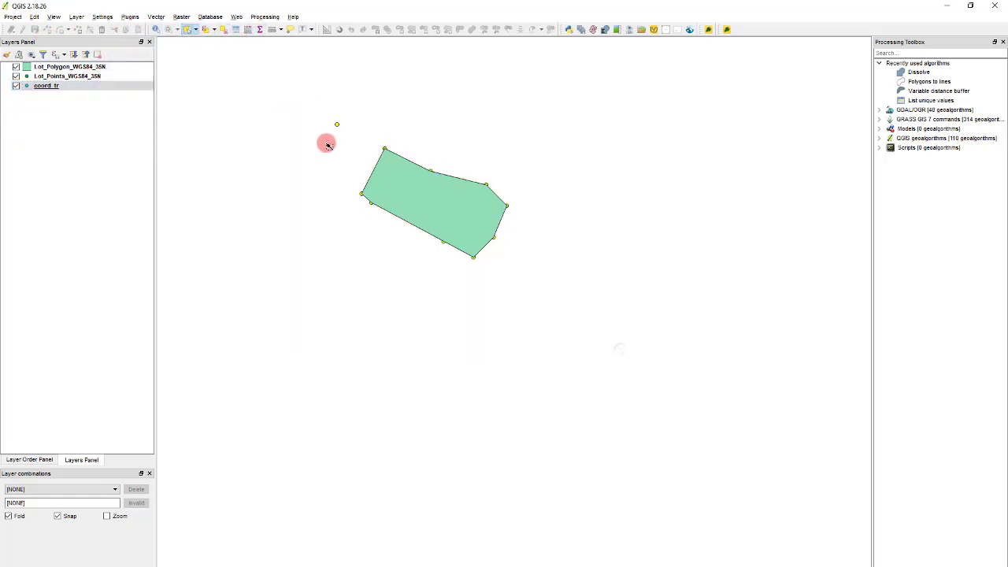
Paste the 10 points into Lot_Points_WGS84_35N and save the layer edits.
{"action": "left_click", "coordinate": [60, 76]}
{"action": "left_click", "coordinate": [21, 30]}
{"action": "key", "text": "ctrl+v"}
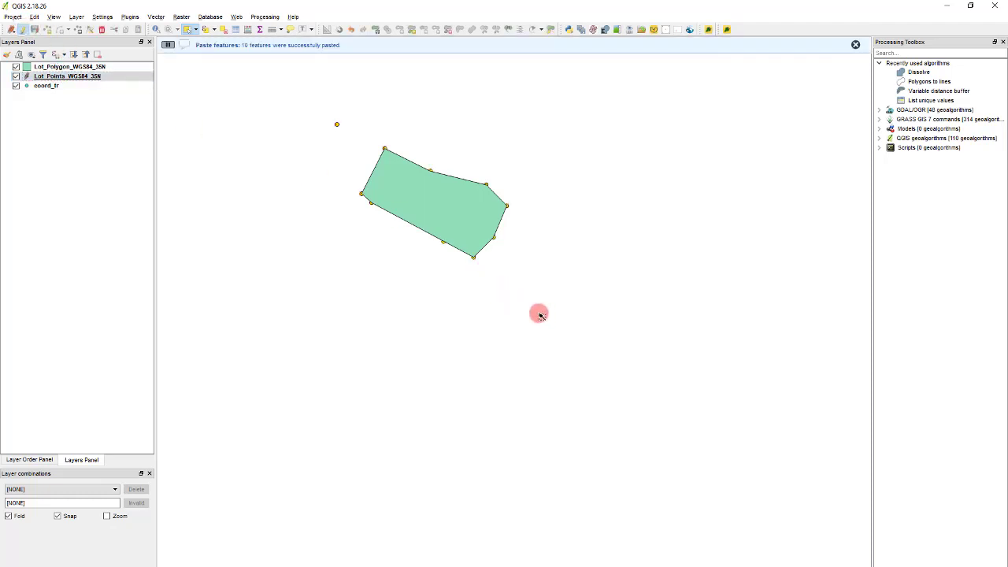
{"action": "left_click", "coordinate": [21, 29]}
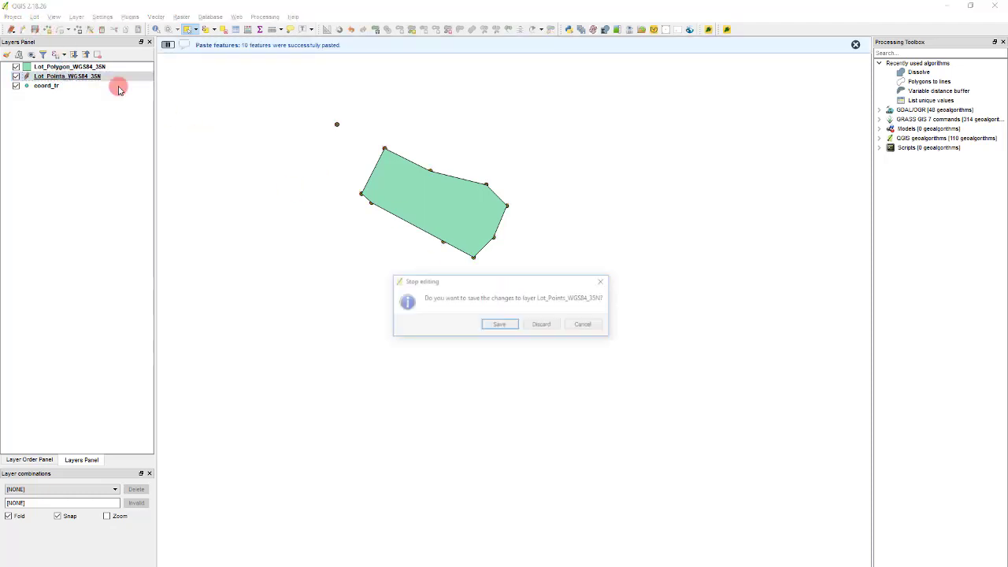
{"action": "left_click", "coordinate": [508, 323]}
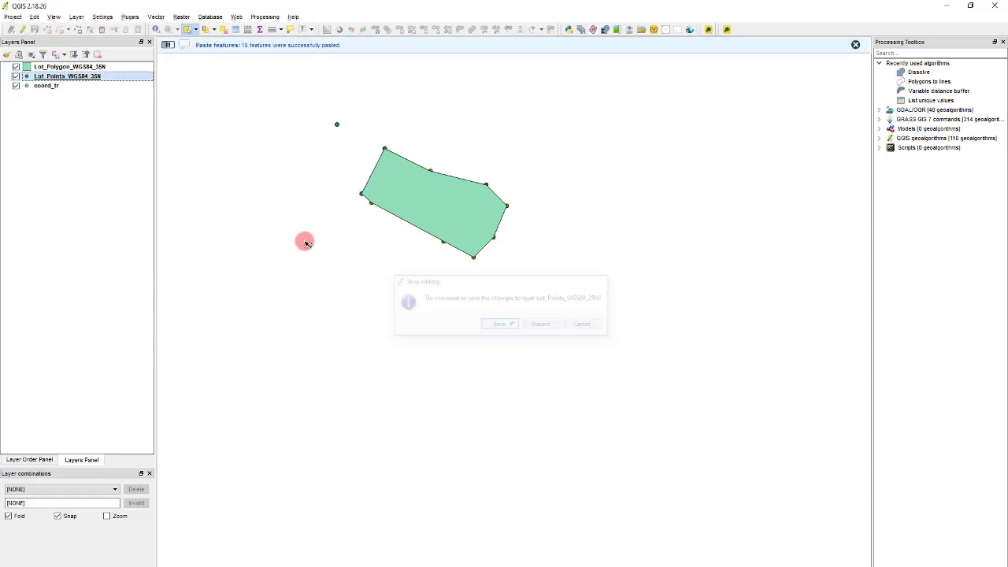
{"action": "right_click", "coordinate": [89, 82]}
Export the points layer to Lot_Points.kml, overwriting the existing file.
{"action": "left_click", "coordinate": [118, 204]}
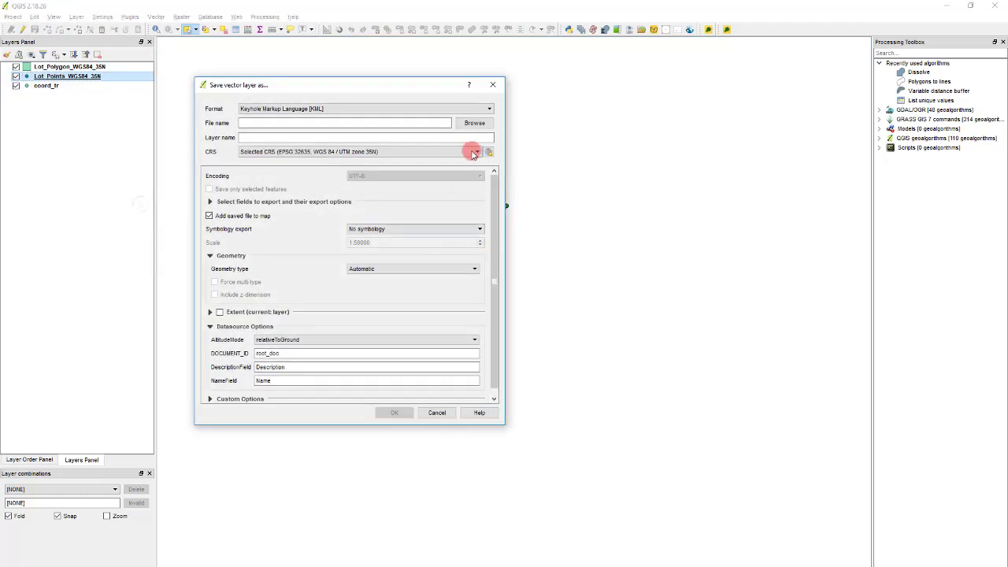
{"action": "left_click", "coordinate": [475, 123]}
{"action": "left_click", "coordinate": [326, 175]}
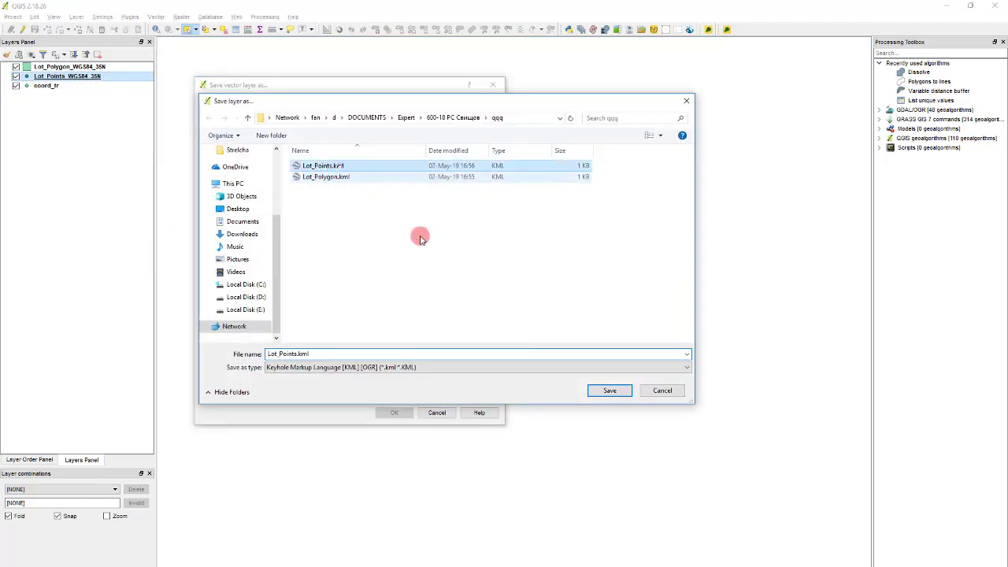
{"action": "left_click", "coordinate": [604, 387]}
{"action": "left_click", "coordinate": [386, 411]}
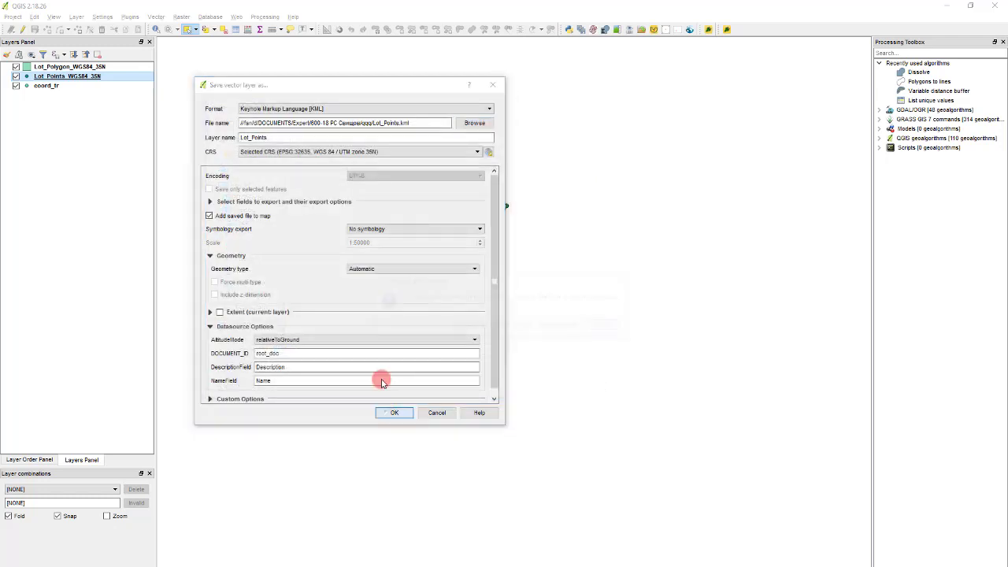
{"action": "left_click", "coordinate": [473, 326]}
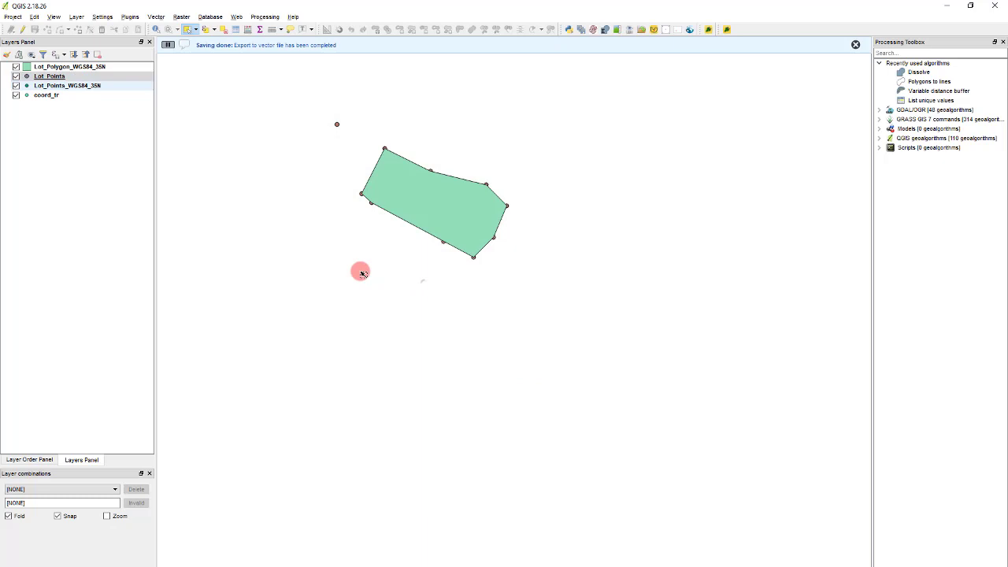
Start removing the Lot_Points_WGS84_35N layer from the layers panel.
{"action": "left_click", "coordinate": [80, 86]}
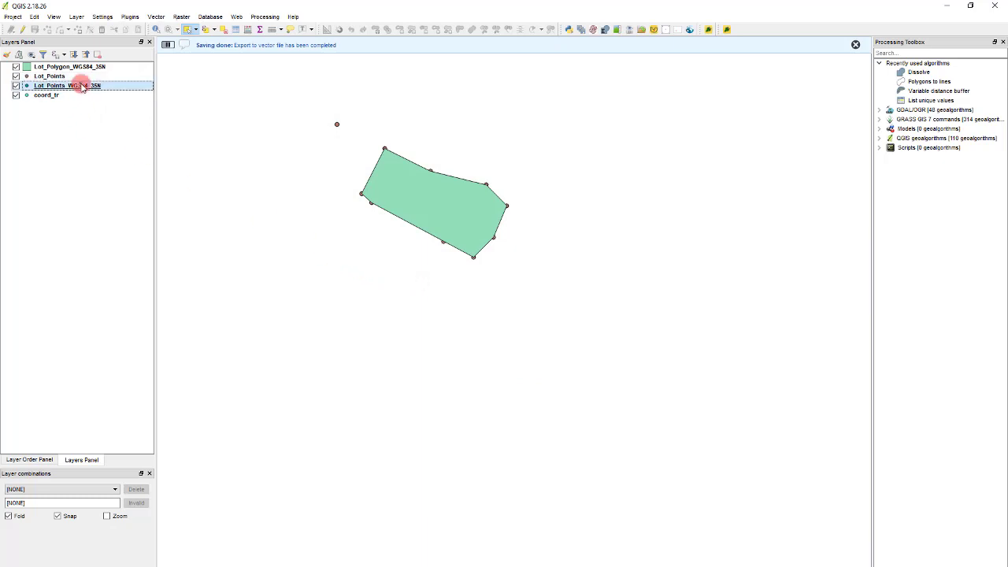
{"action": "right_click", "coordinate": [76, 89]}
{"action": "left_click", "coordinate": [106, 119]}
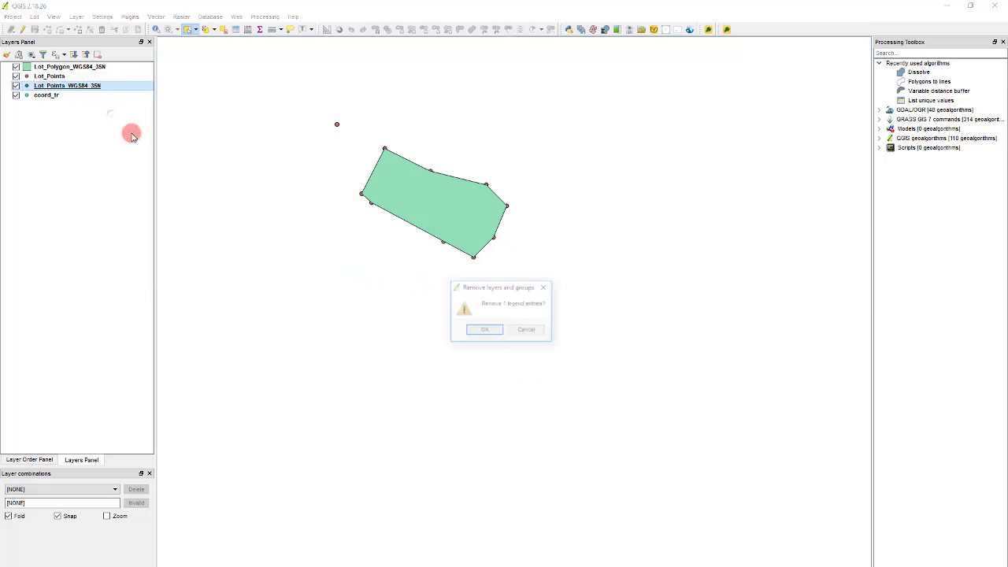
Keep Lot_Points_WGS84_35N, remove the new Lot_Points layer instead, and return to Google Earth Pro.
{"action": "left_click", "coordinate": [519, 332]}
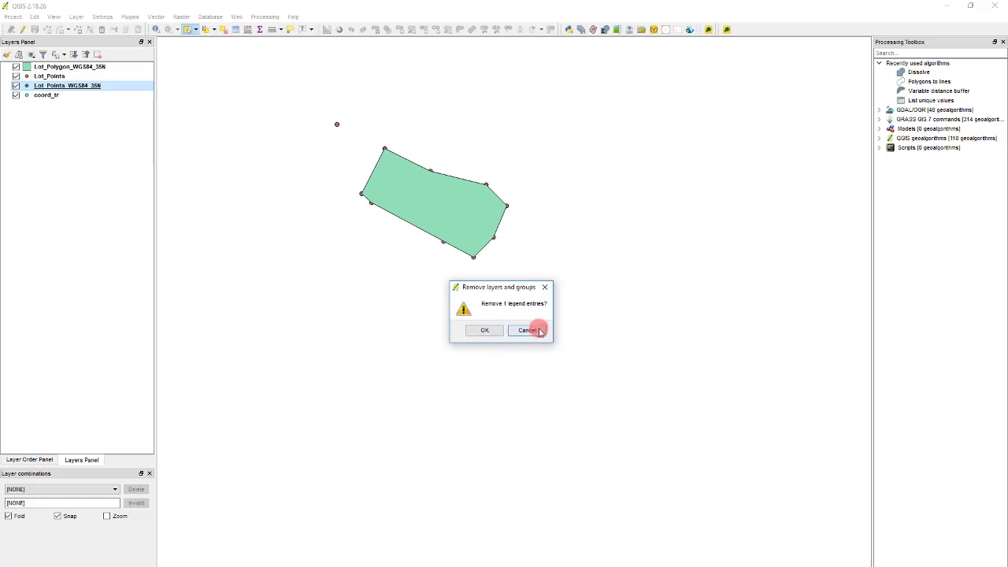
{"action": "left_click", "coordinate": [89, 77]}
{"action": "right_click", "coordinate": [95, 79]}
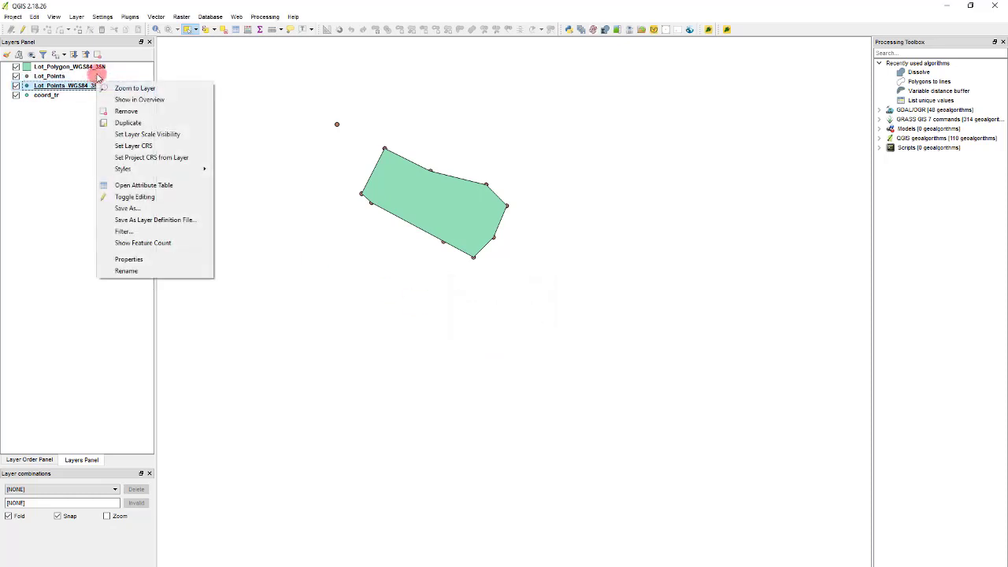
{"action": "right_click", "coordinate": [97, 74]}
{"action": "left_click", "coordinate": [126, 103]}
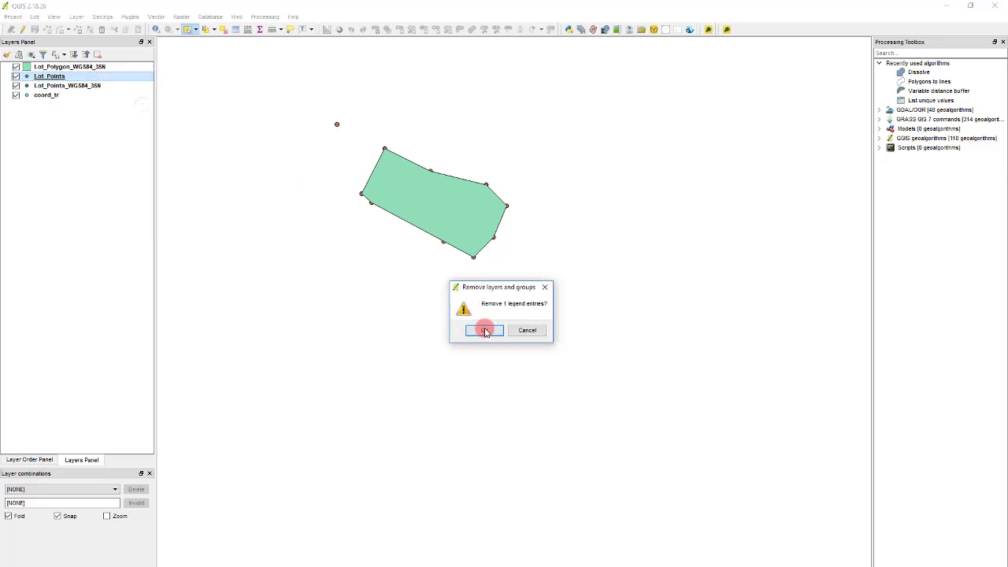
{"action": "left_click", "coordinate": [480, 330]}
{"action": "key", "text": "alt+Tab"}
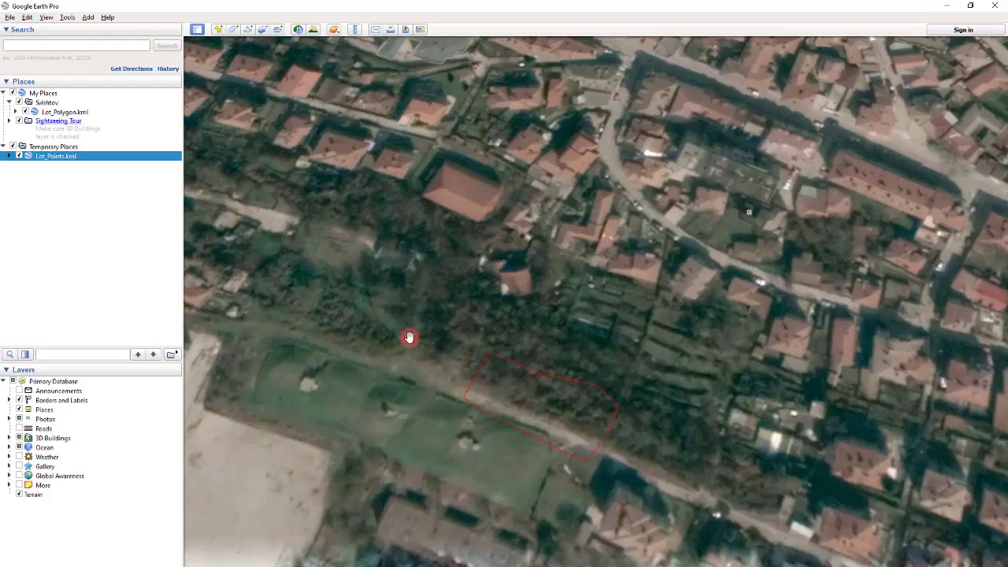
Open Lot_Points.kml and move it from Temporary Places into the Svishtov folder.
{"action": "left_click", "coordinate": [16, 16]}
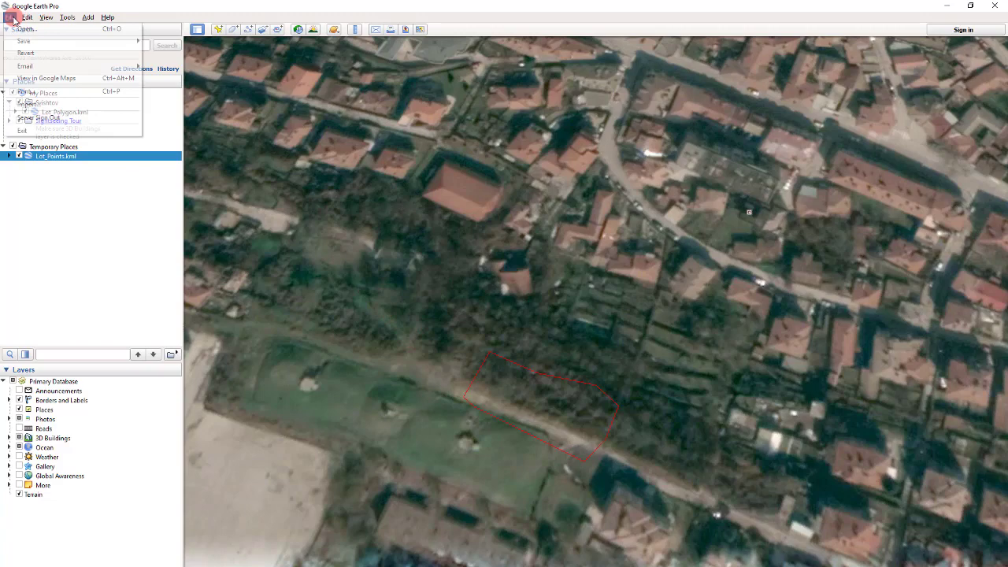
{"action": "left_click", "coordinate": [20, 33]}
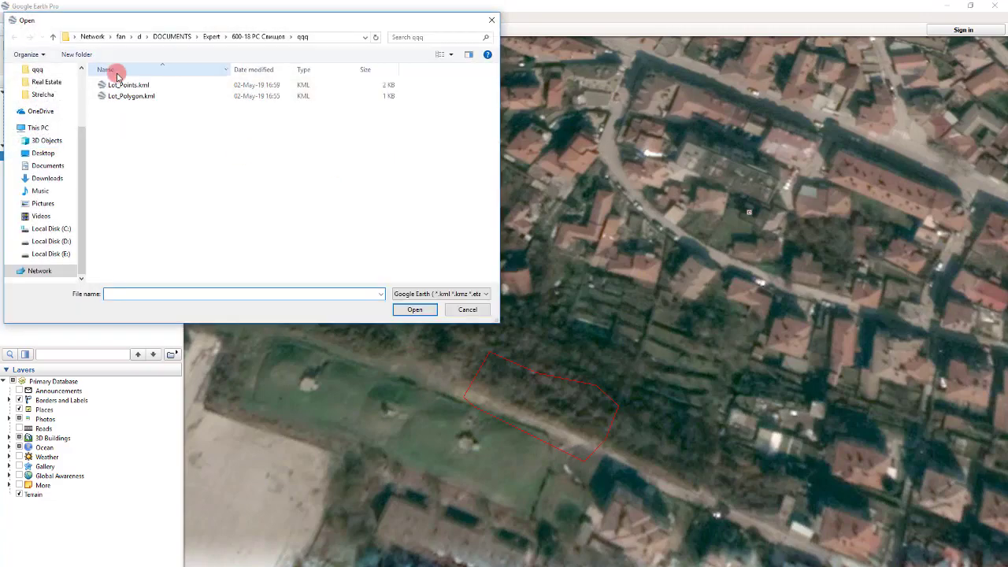
{"action": "double_click", "coordinate": [129, 85]}
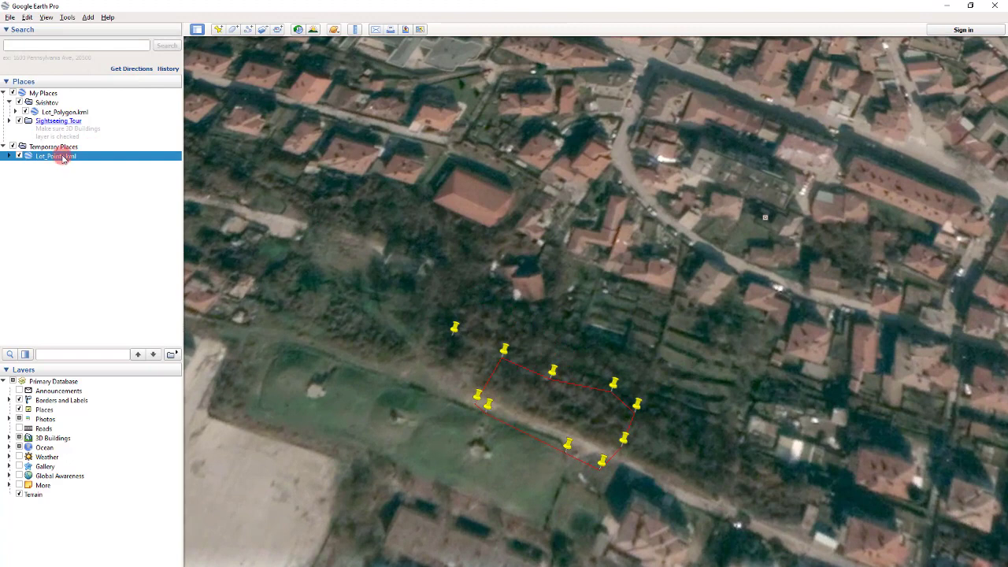
{"action": "left_click_drag", "start_coordinate": [63, 157], "coordinate": [98, 115]}
Open Lot_Points.kml properties on the Style, Color tab and turn on Share Style.
{"action": "right_click", "coordinate": [65, 115]}
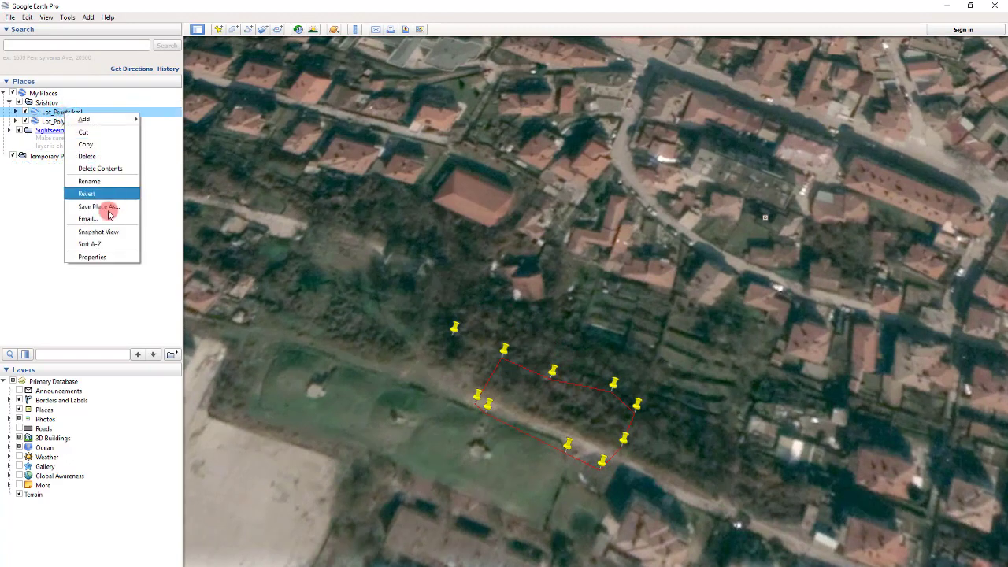
{"action": "left_click", "coordinate": [113, 259]}
{"action": "left_click", "coordinate": [438, 338]}
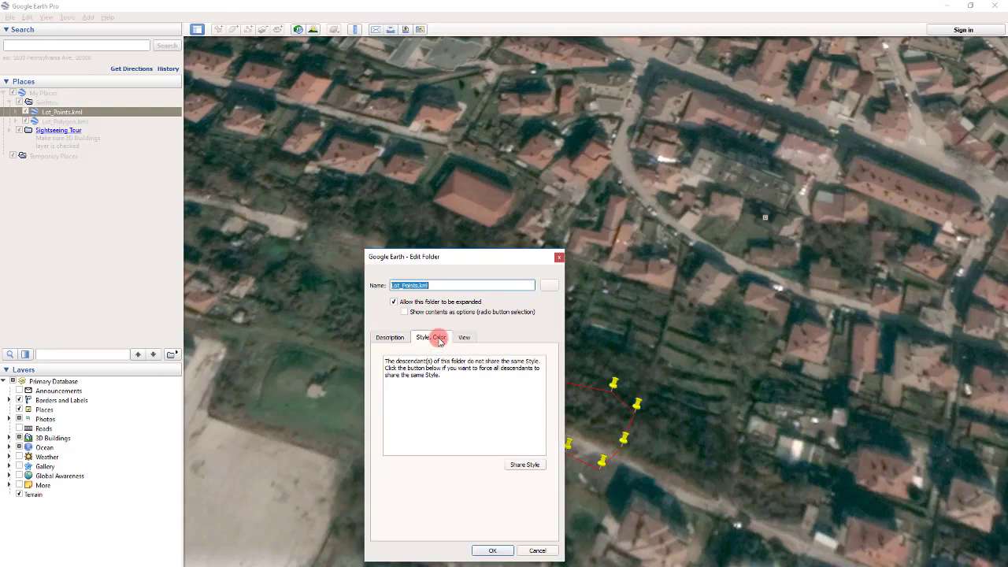
{"action": "left_click", "coordinate": [524, 465]}
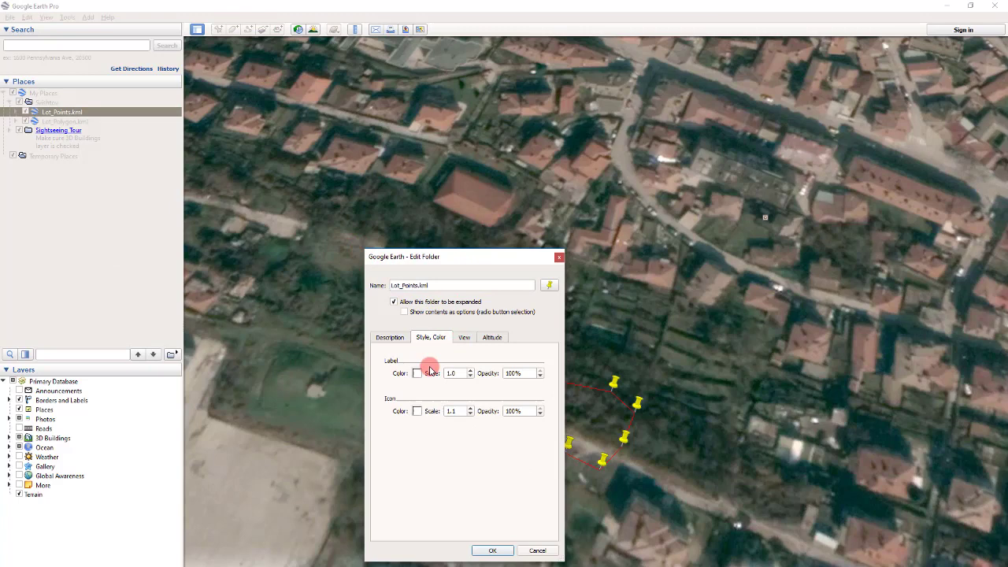
Set the point icon colour to red.
{"action": "left_click", "coordinate": [462, 338]}
{"action": "left_click", "coordinate": [431, 339]}
{"action": "left_click", "coordinate": [418, 373]}
{"action": "left_click", "coordinate": [416, 413]}
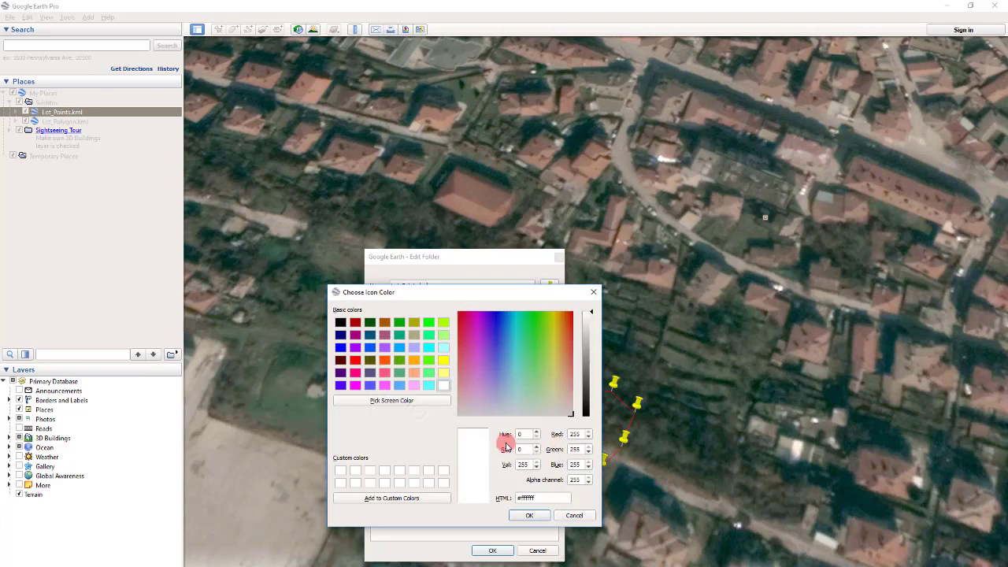
{"action": "left_click", "coordinate": [352, 363]}
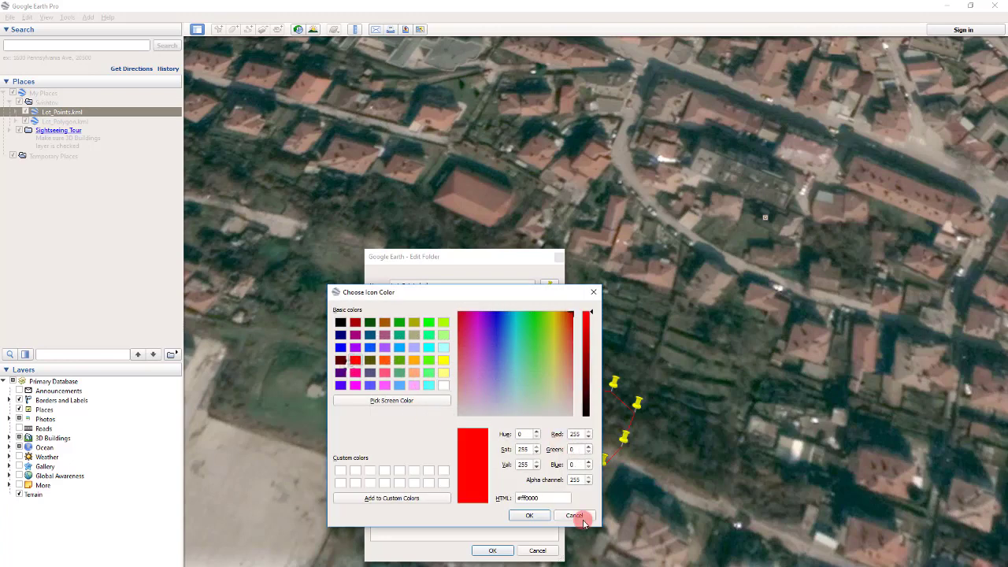
{"action": "left_click", "coordinate": [530, 515]}
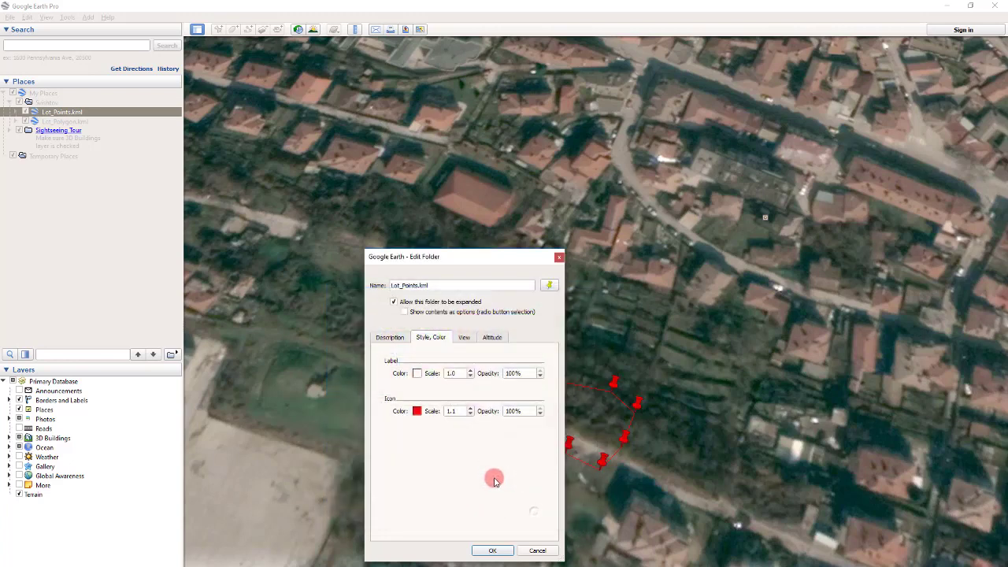
Change the point placemark icon to a circle.
{"action": "left_click", "coordinate": [394, 337]}
{"action": "left_click", "coordinate": [423, 337]}
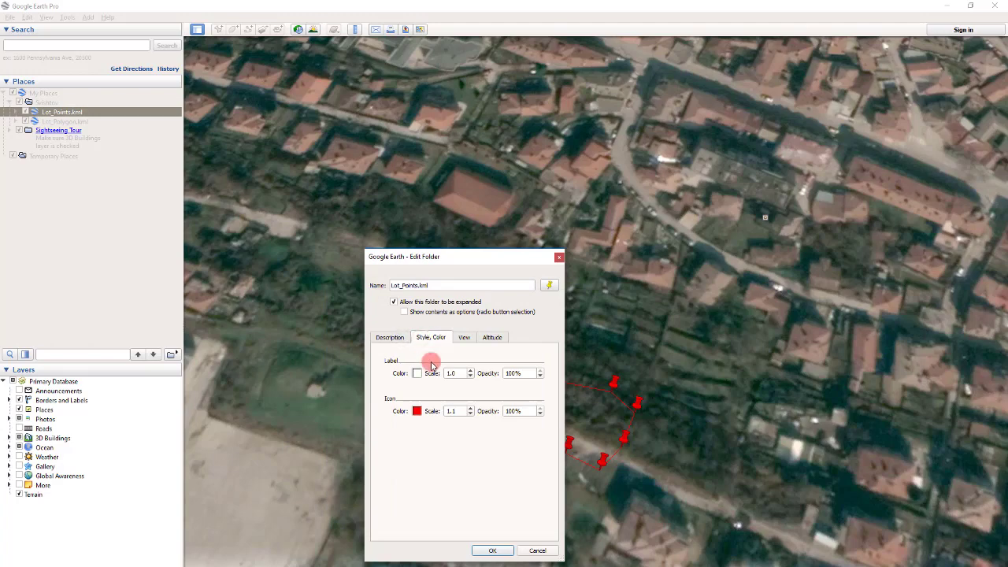
{"action": "left_click", "coordinate": [548, 285]}
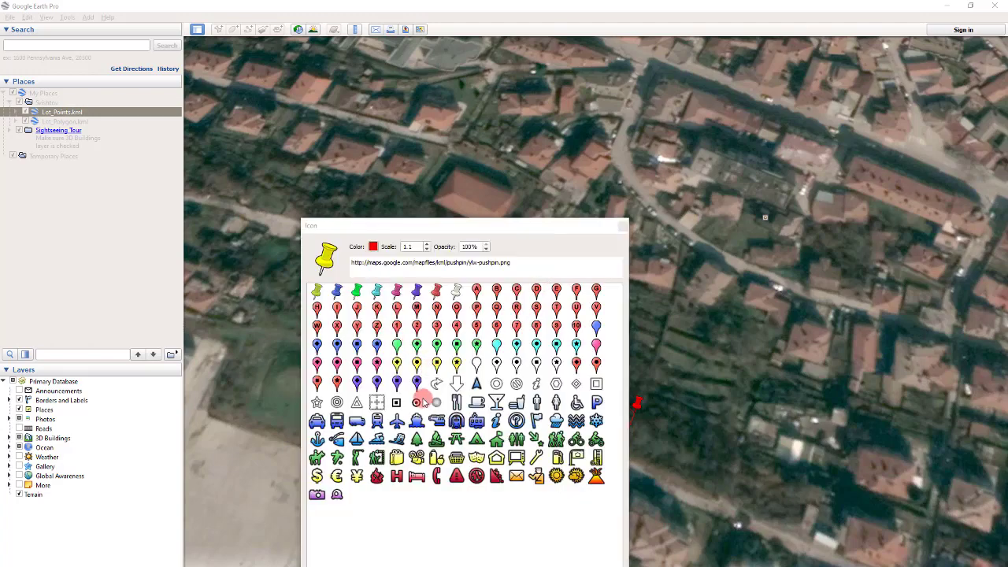
{"action": "left_click", "coordinate": [418, 401]}
{"action": "left_click", "coordinate": [530, 532]}
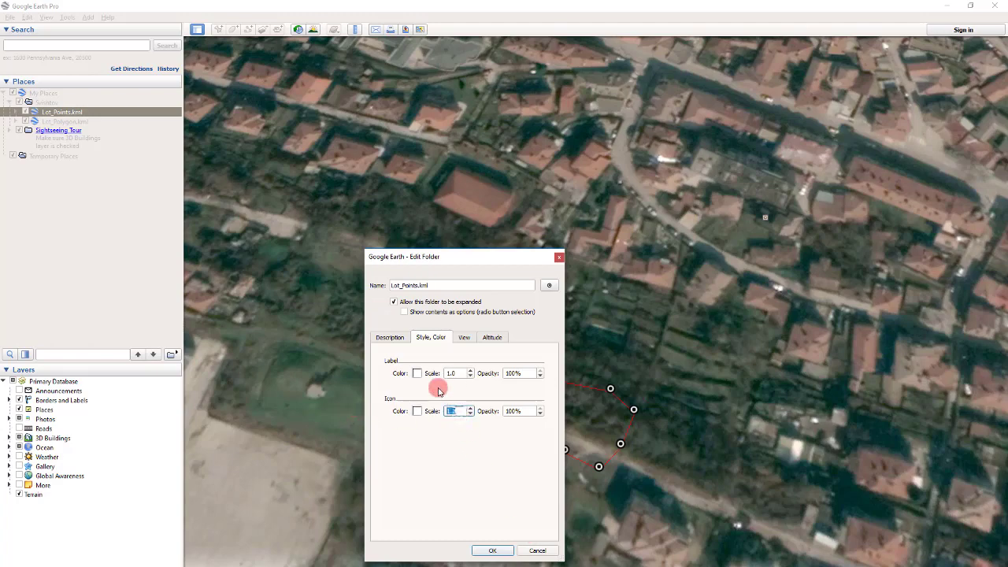
Leave the label colour unchanged, reapply red to the icons, and apply the style.
{"action": "left_click", "coordinate": [416, 373]}
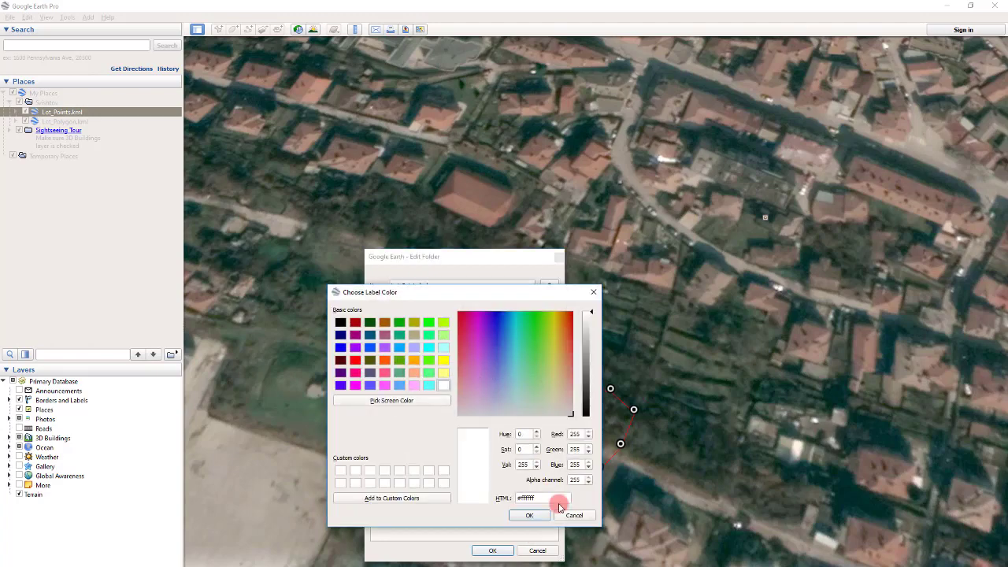
{"action": "left_click", "coordinate": [575, 516]}
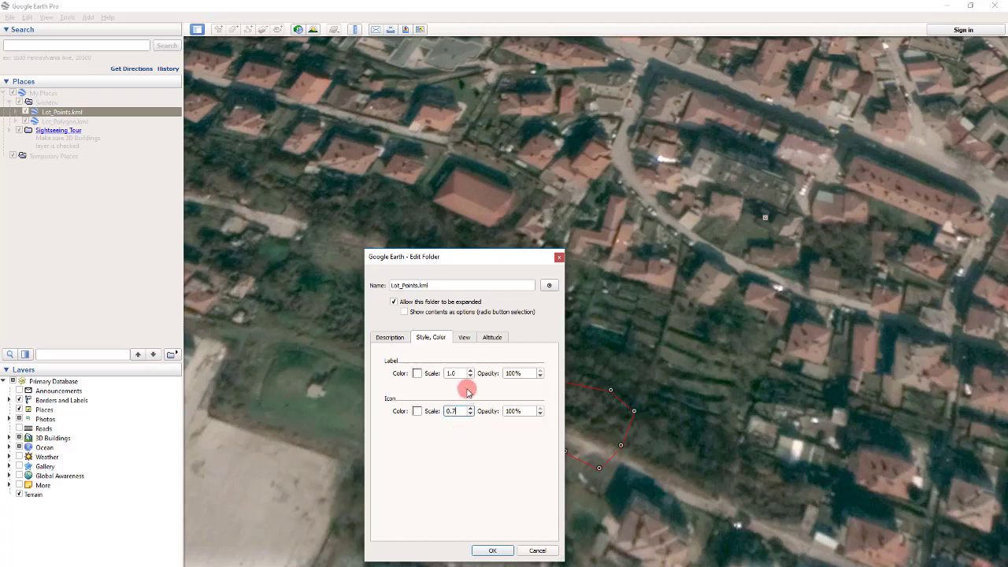
{"action": "left_click", "coordinate": [417, 413]}
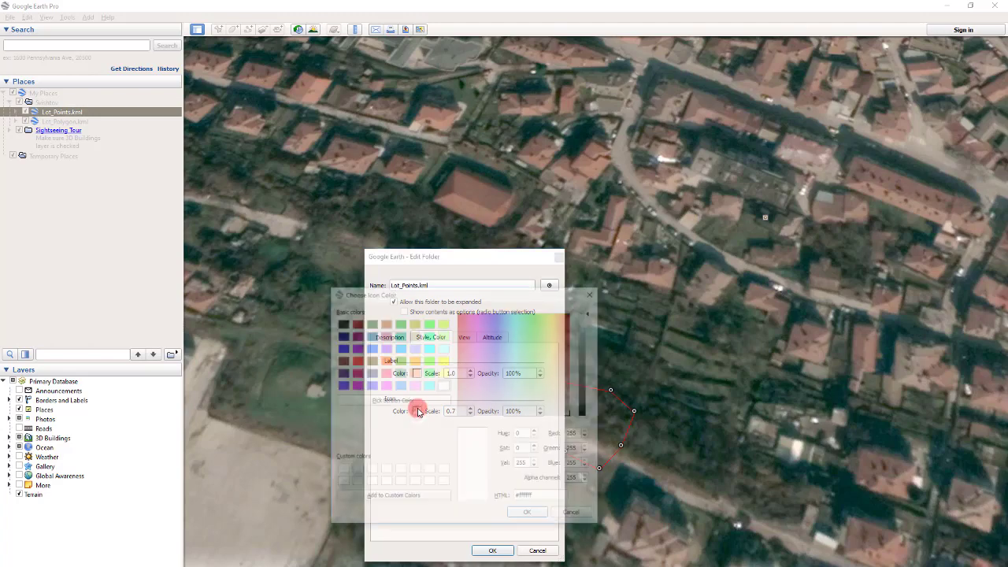
{"action": "left_click", "coordinate": [355, 360]}
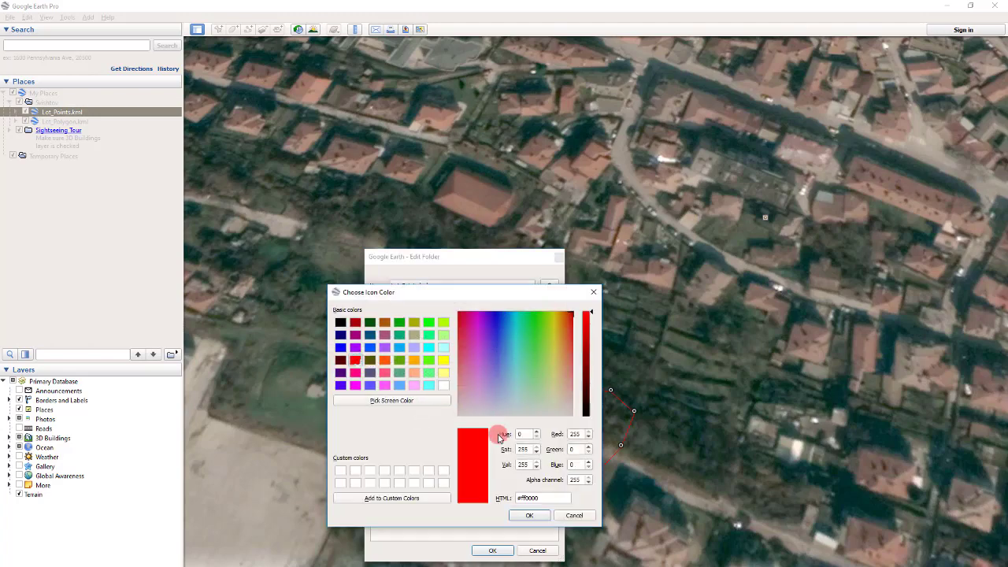
{"action": "left_click", "coordinate": [521, 516]}
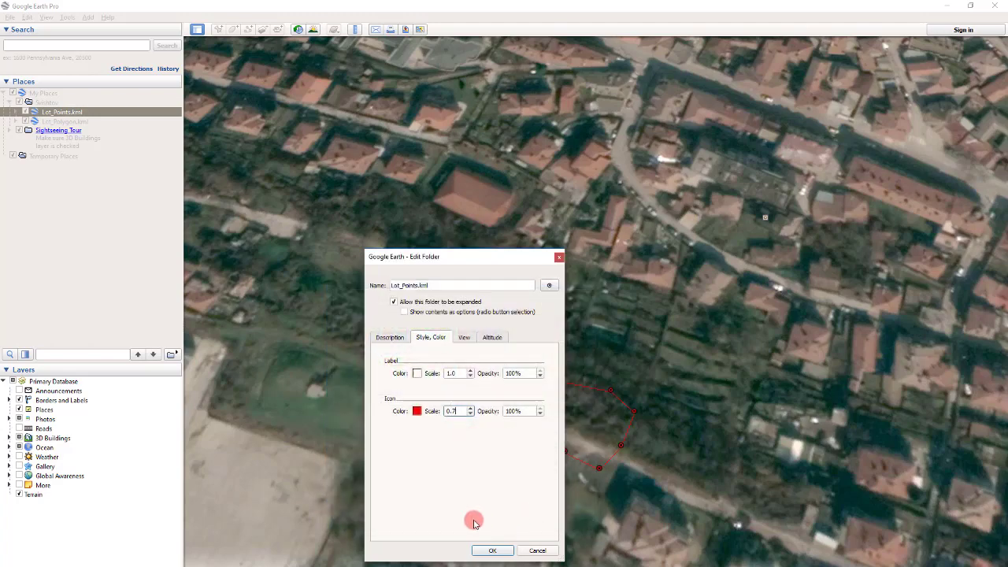
{"action": "left_click", "coordinate": [492, 551]}
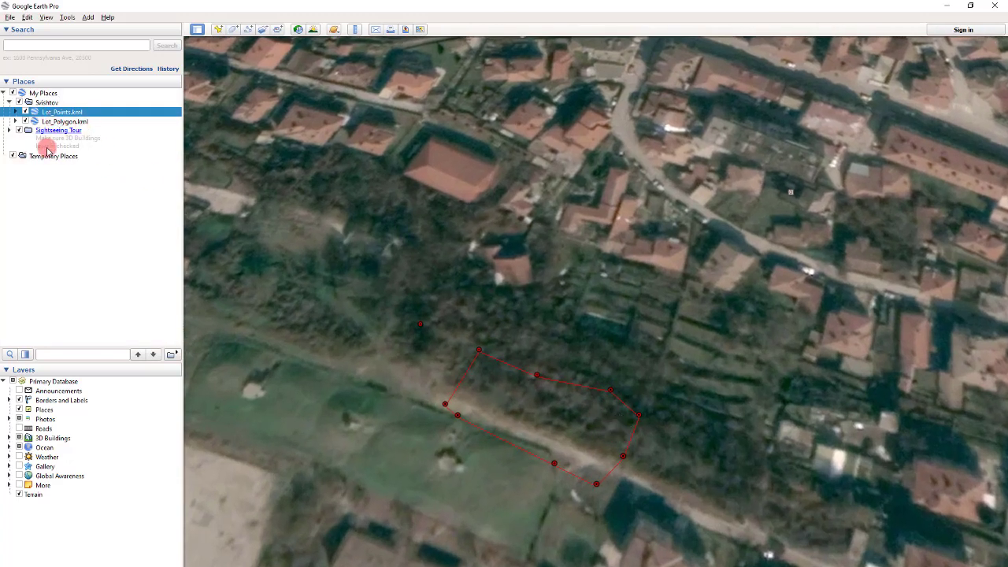
Open Lot_Polygon.kml properties on the Style, Color tab and turn on Share Style.
{"action": "left_click", "coordinate": [62, 121]}
{"action": "right_click", "coordinate": [37, 123]}
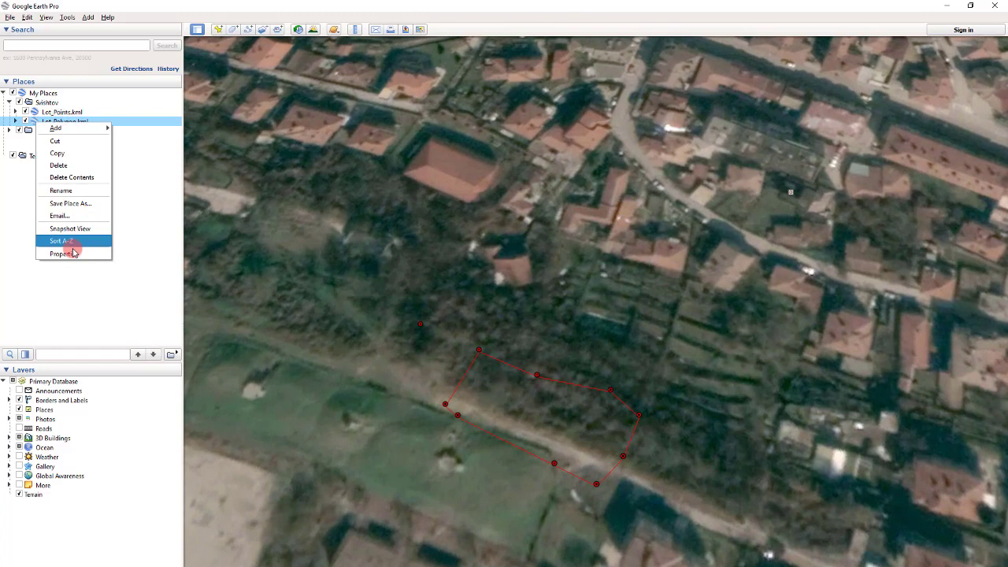
{"action": "left_click", "coordinate": [74, 252]}
{"action": "left_click", "coordinate": [431, 338]}
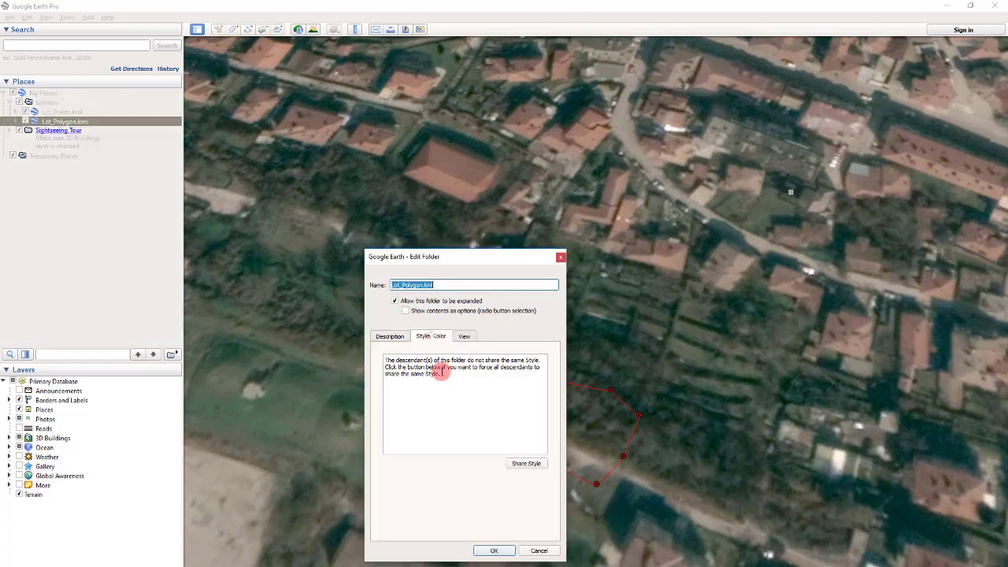
{"action": "left_click", "coordinate": [463, 336]}
{"action": "left_click", "coordinate": [399, 338]}
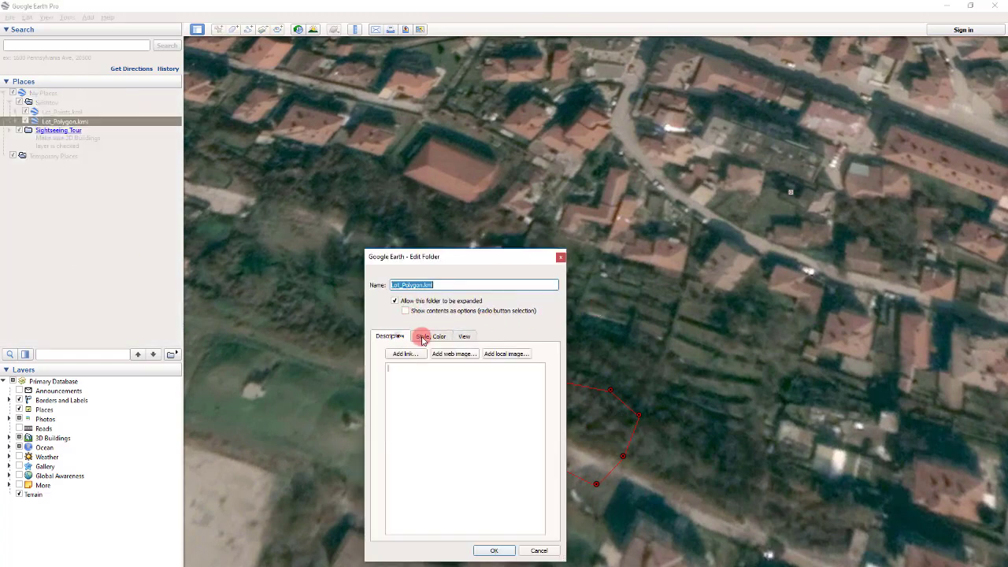
{"action": "left_click", "coordinate": [432, 336]}
{"action": "left_click", "coordinate": [538, 469]}
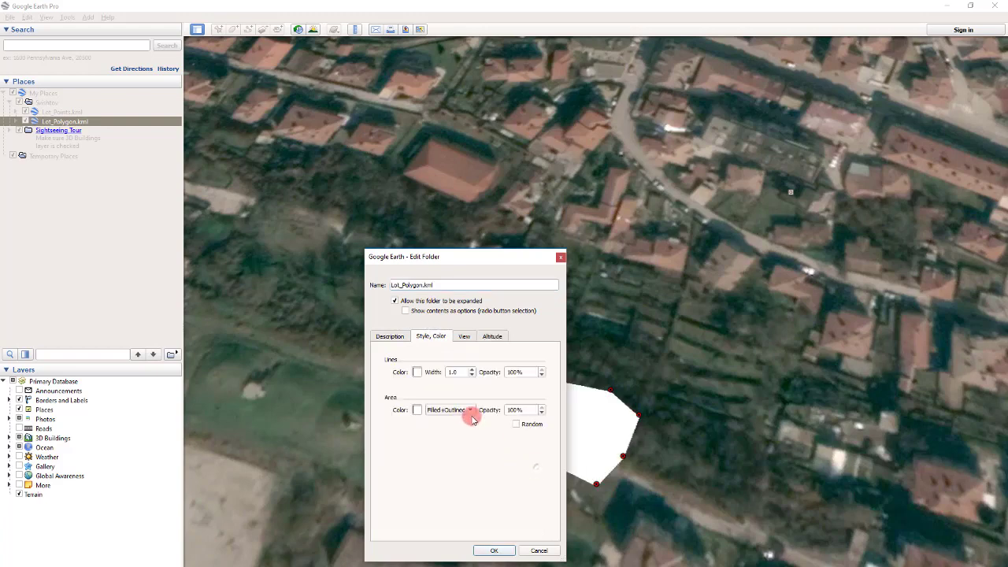
Set the polygon area colour to yellow.
{"action": "left_click", "coordinate": [417, 410]}
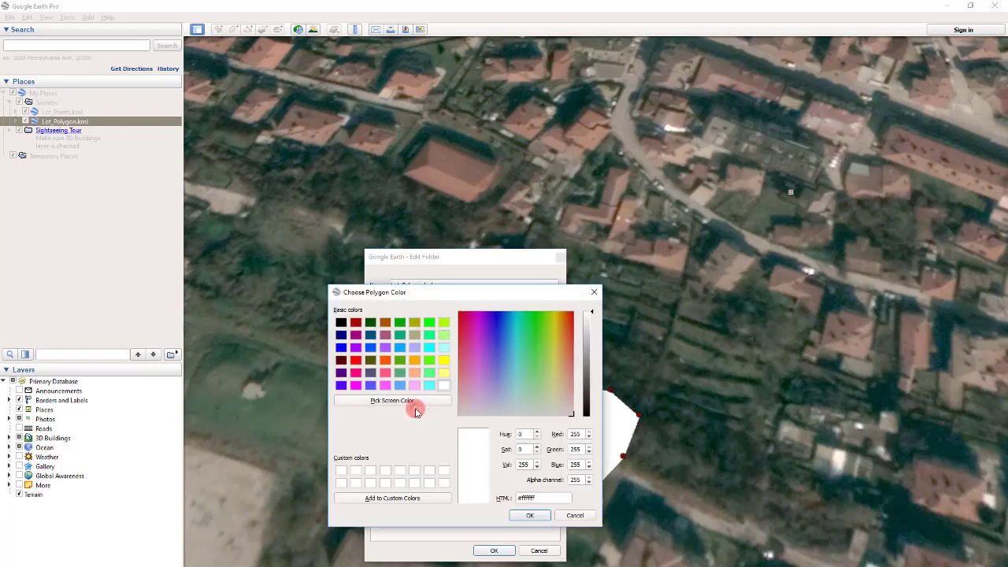
{"action": "left_click", "coordinate": [445, 372]}
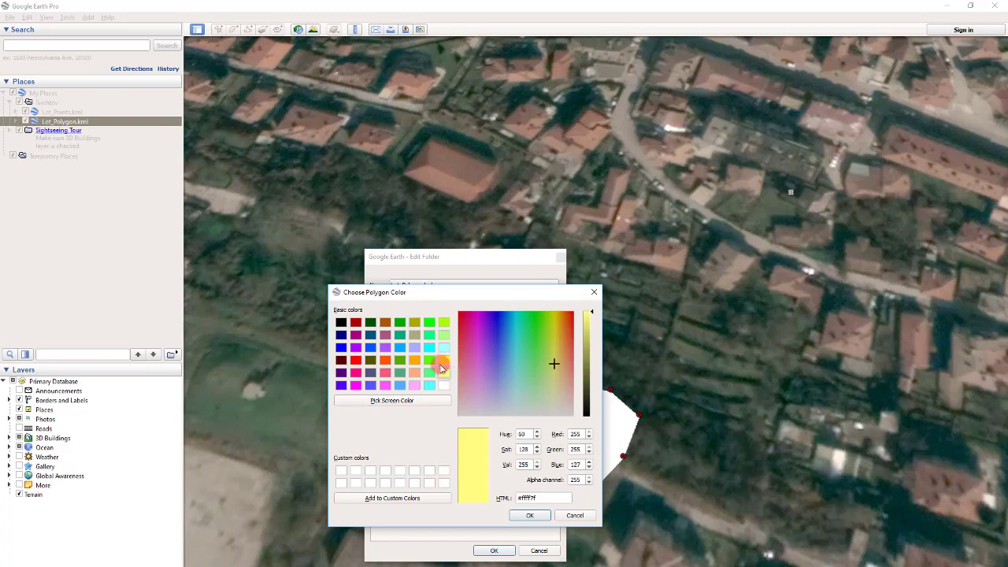
{"action": "left_click", "coordinate": [444, 360]}
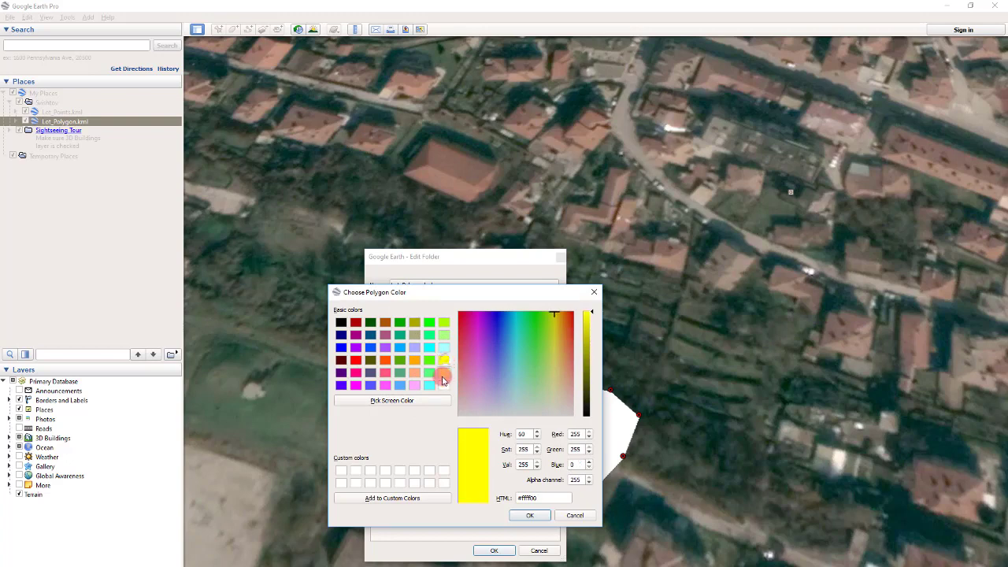
{"action": "left_click", "coordinate": [444, 371]}
{"action": "left_click", "coordinate": [529, 515]}
Set the outline colour to red and lower the area opacity to 50%.
{"action": "left_click", "coordinate": [415, 373]}
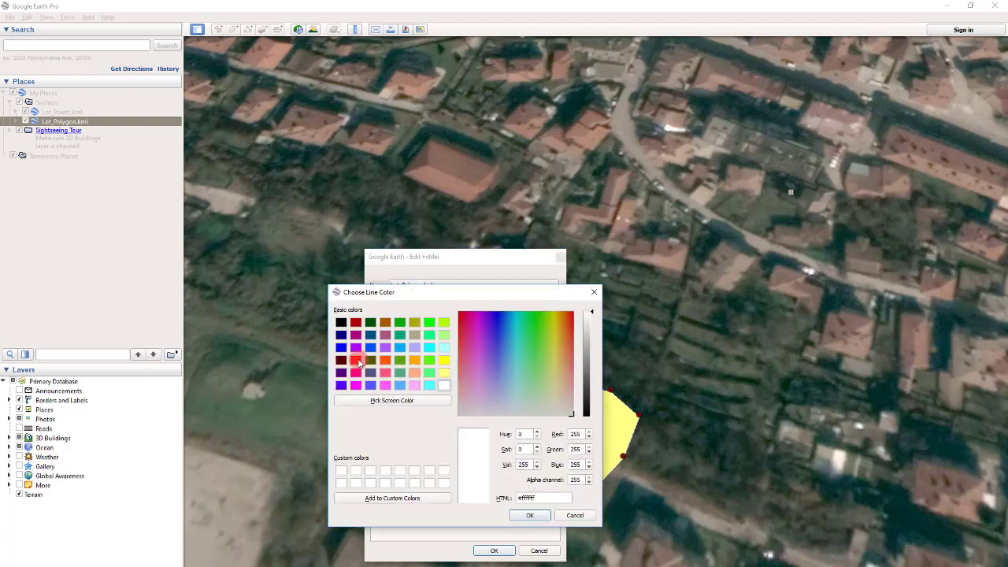
{"action": "left_click", "coordinate": [356, 361]}
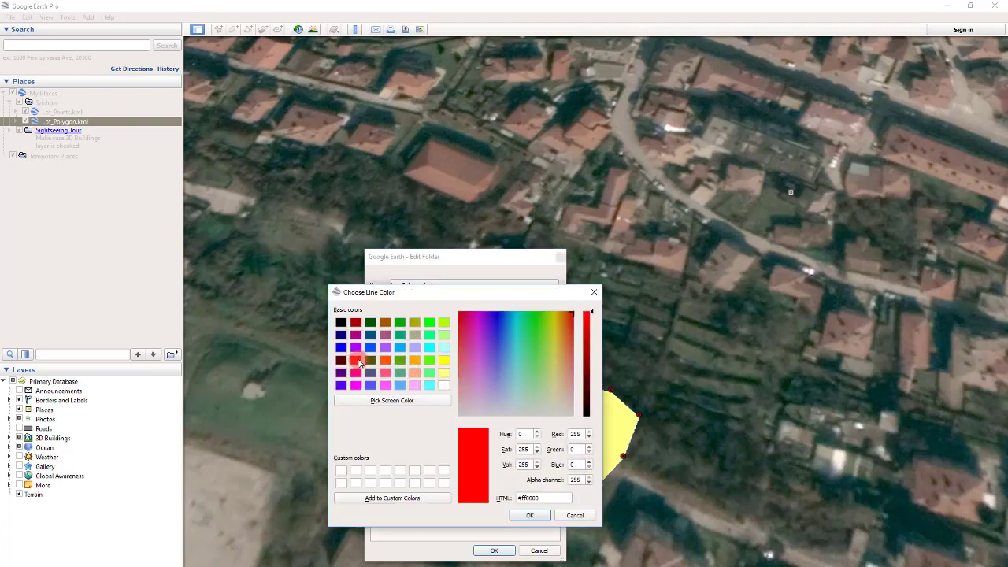
{"action": "left_click", "coordinate": [528, 515]}
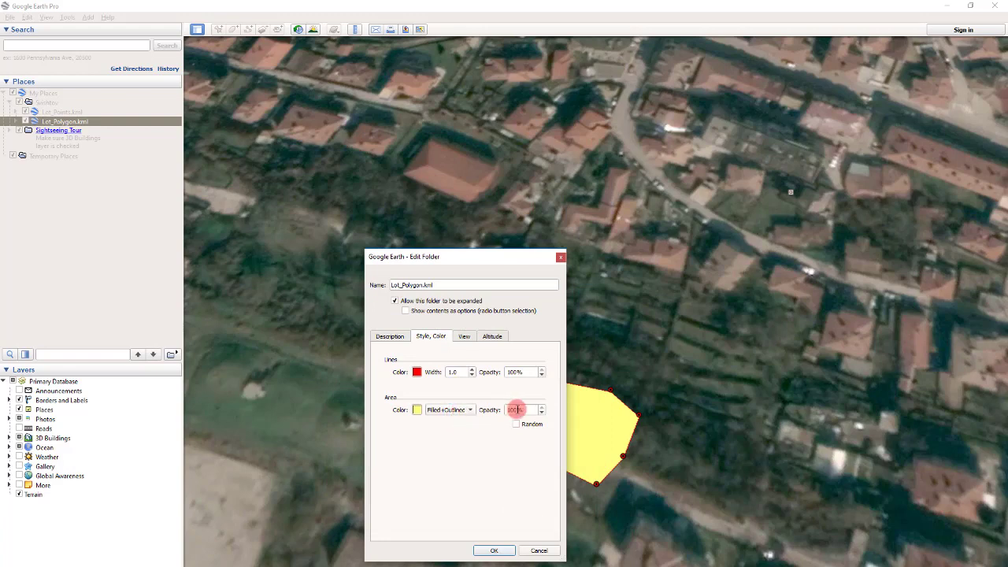
{"action": "left_click_drag", "start_coordinate": [515, 409], "coordinate": [488, 407]}
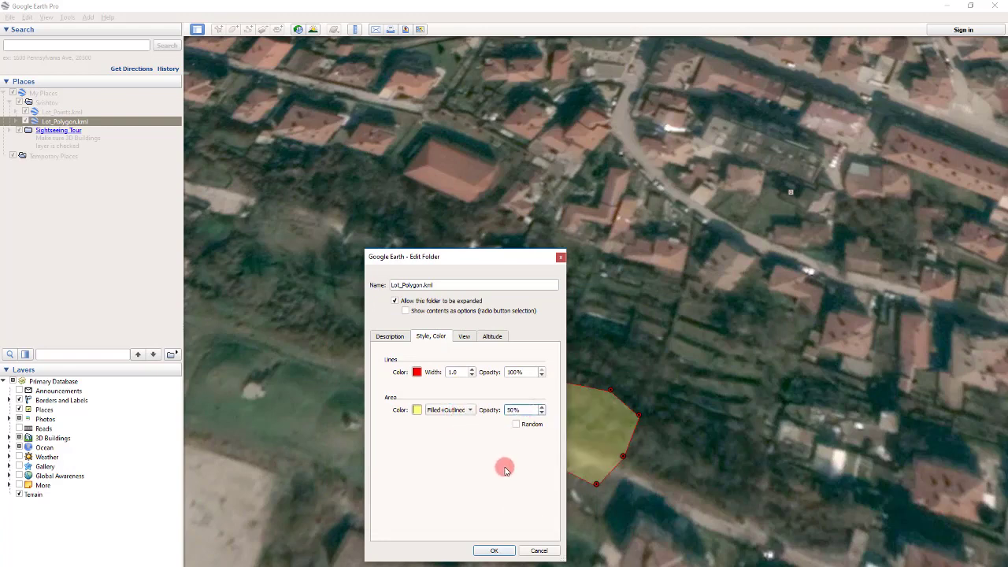
Apply the new polygon style and shift the map toward the lot.
{"action": "left_click", "coordinate": [498, 549]}
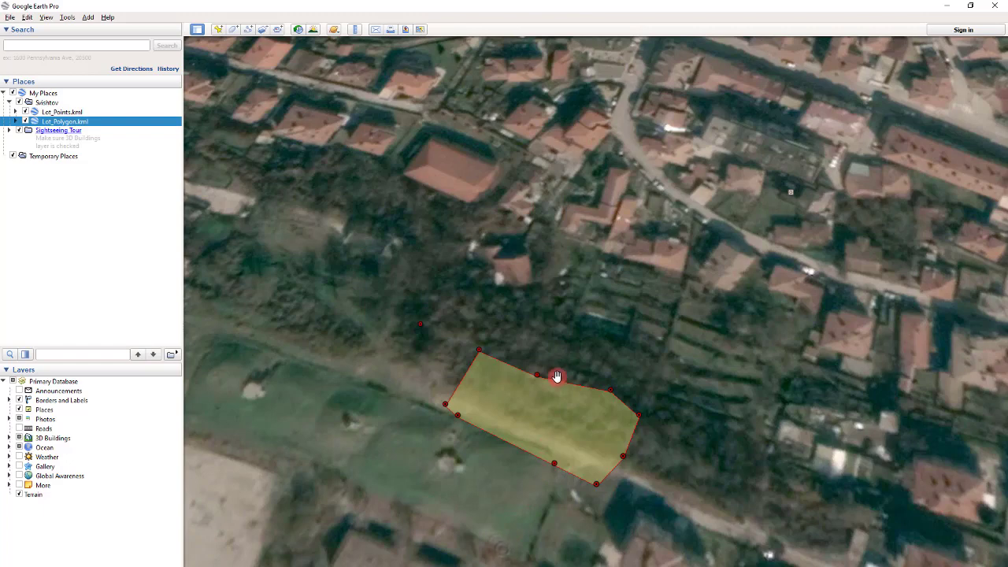
{"action": "scroll", "coordinate": [559, 376], "scroll_direction": "up", "scroll_amount": 2}
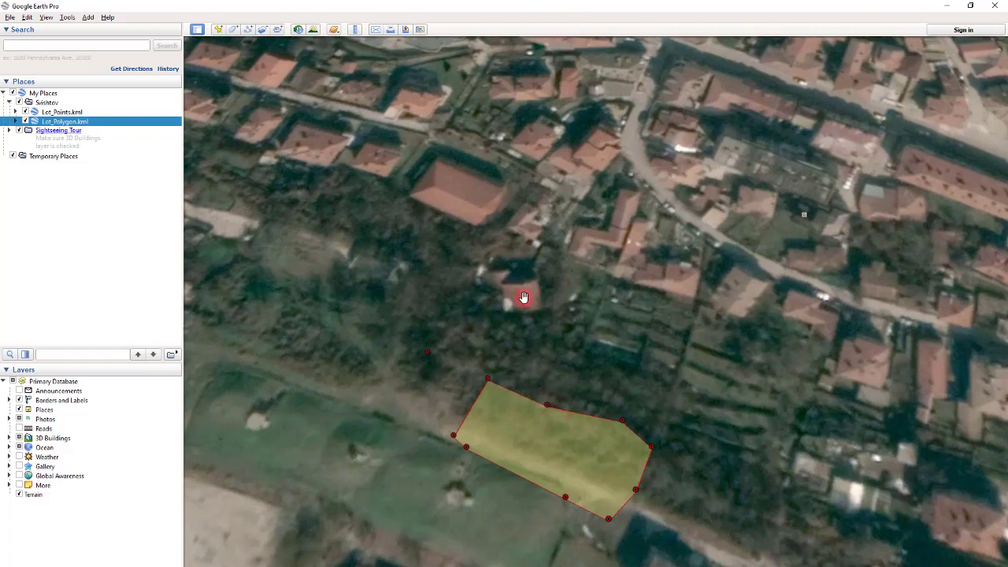
{"action": "scroll", "coordinate": [524, 297], "scroll_direction": "down", "scroll_amount": 1}
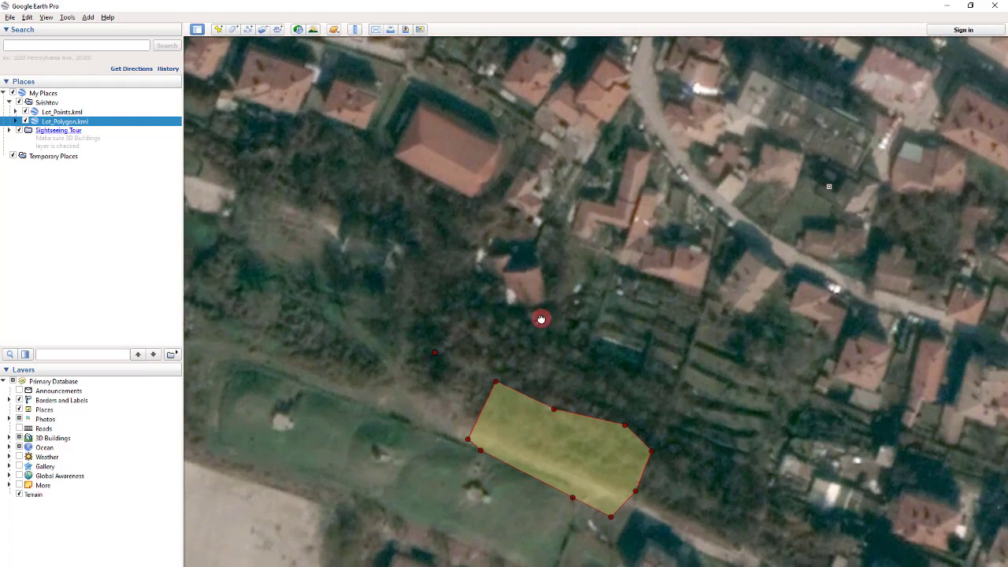
{"action": "left_click_drag", "start_coordinate": [541, 319], "coordinate": [574, 326]}
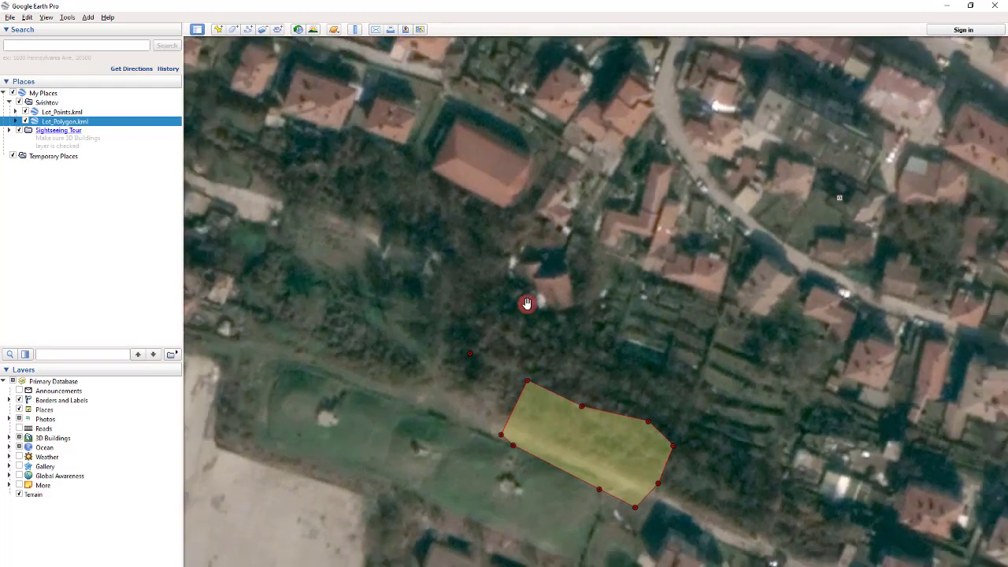
Hide the sidebar with Ctrl+Alt+B and zoom and pan to centre the yellow lot polygon.
{"action": "key", "text": "ctrl+alt+b"}
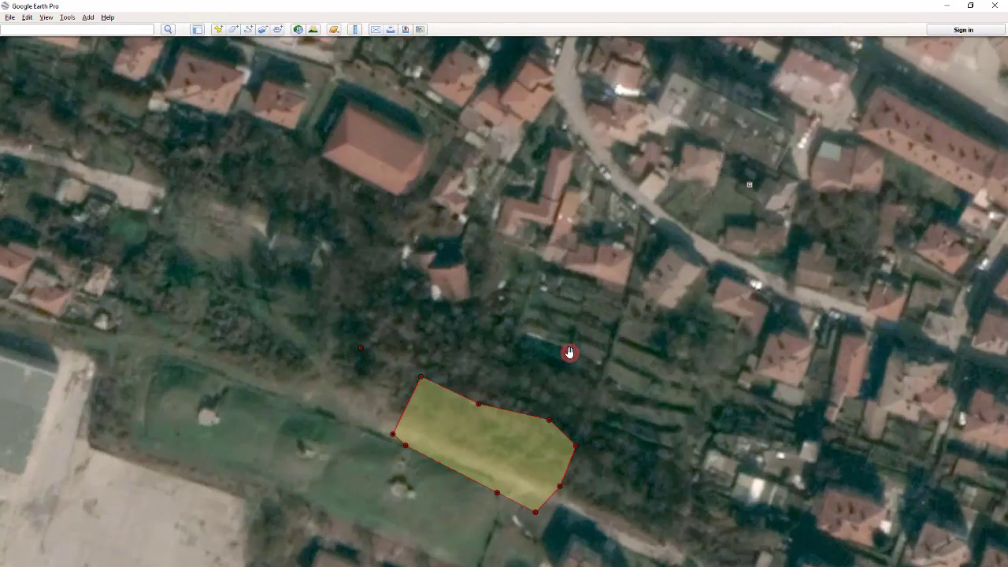
{"action": "left_click_drag", "start_coordinate": [570, 352], "coordinate": [589, 239]}
{"action": "scroll", "coordinate": [453, 256], "scroll_direction": "down", "scroll_amount": 1}
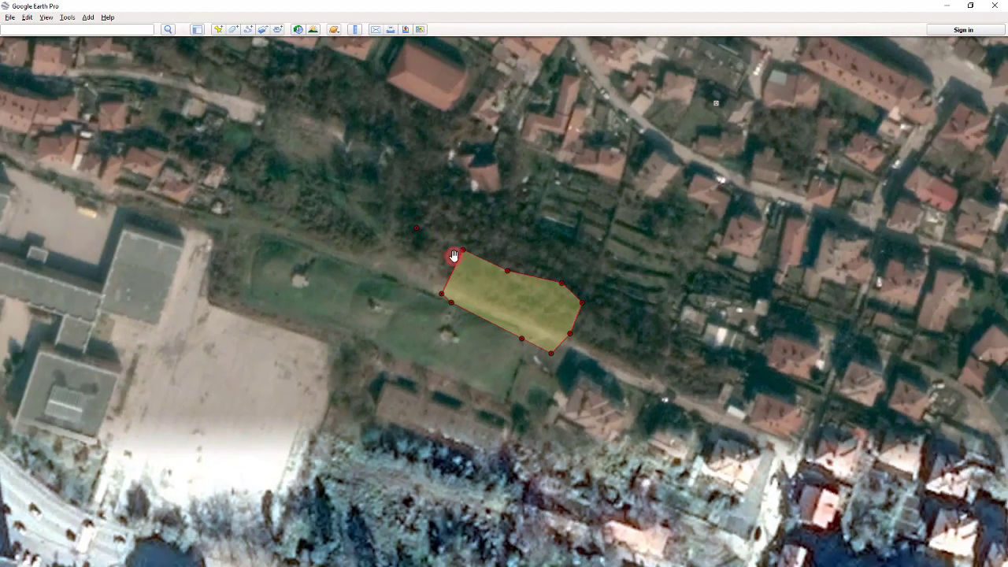
{"action": "scroll", "coordinate": [453, 256], "scroll_direction": "down", "scroll_amount": 1}
{"action": "scroll", "coordinate": [437, 245], "scroll_direction": "up", "scroll_amount": 1}
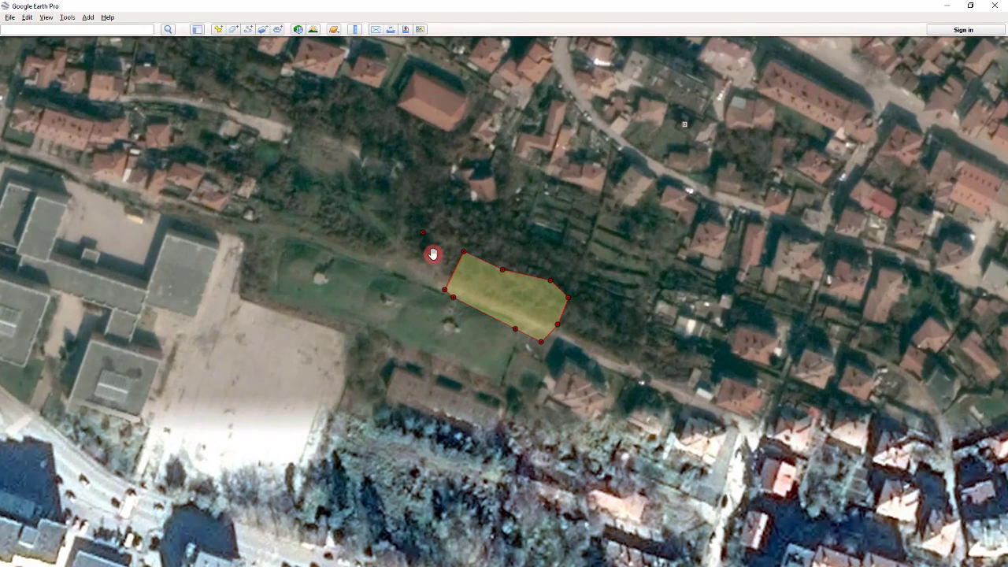
{"action": "scroll", "coordinate": [435, 264], "scroll_direction": "down", "scroll_amount": 2}
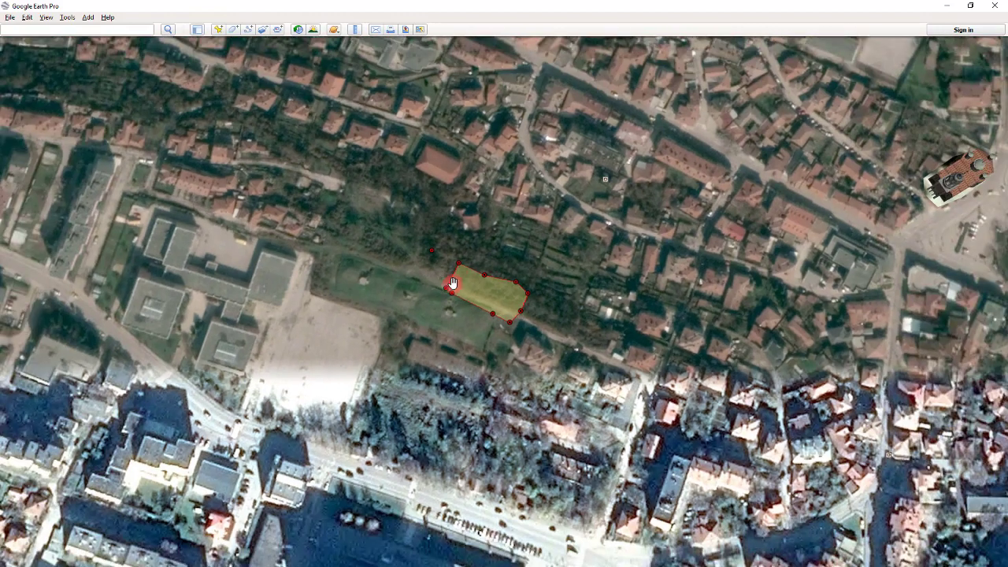
{"action": "scroll", "coordinate": [453, 276], "scroll_direction": "down", "scroll_amount": 1}
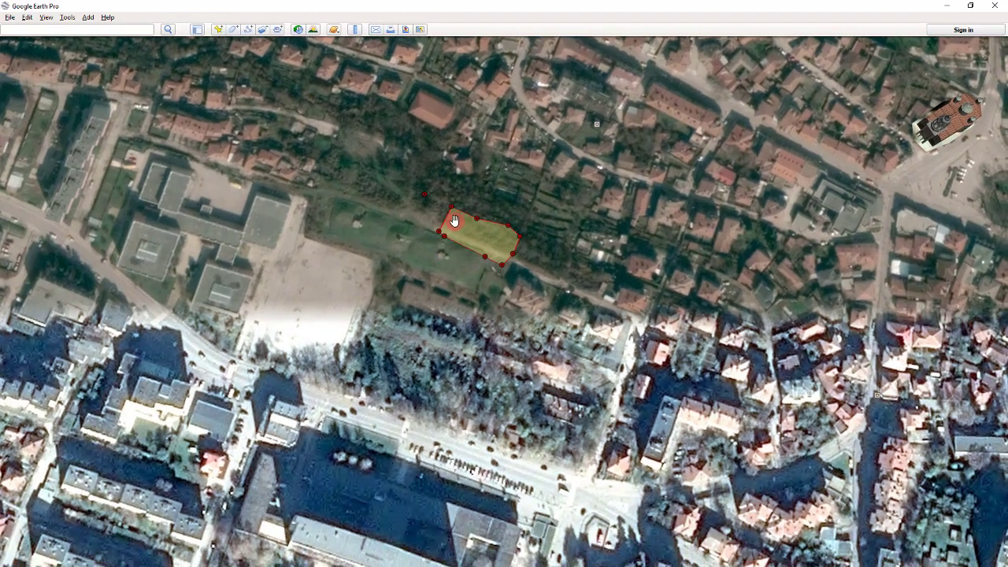
{"action": "scroll", "coordinate": [452, 221], "scroll_direction": "up", "scroll_amount": 1}
{"action": "left_click_drag", "start_coordinate": [454, 216], "coordinate": [450, 270]}
{"action": "scroll", "coordinate": [419, 227], "scroll_direction": "up", "scroll_amount": 2}
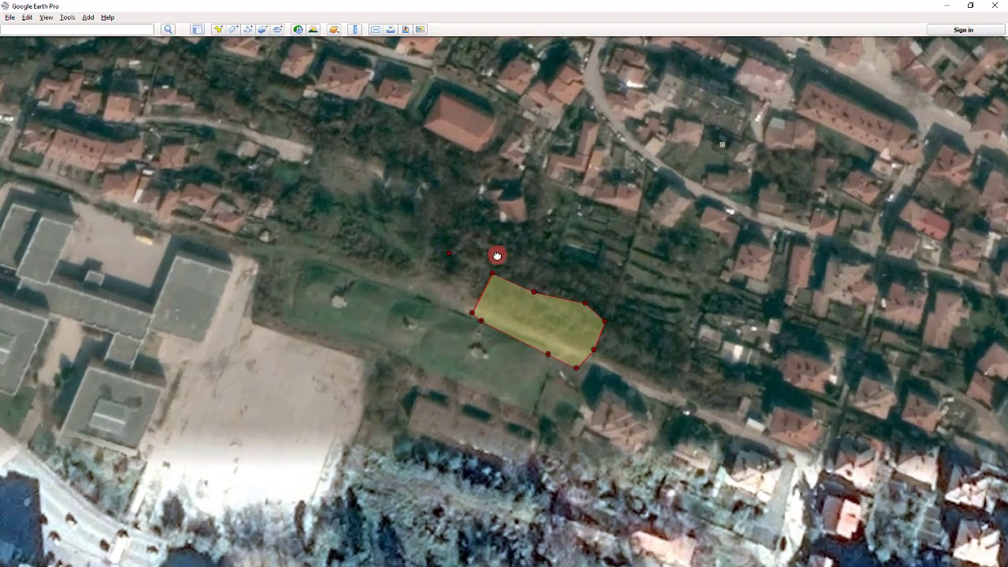
{"action": "scroll", "coordinate": [492, 235], "scroll_direction": "down", "scroll_amount": 1}
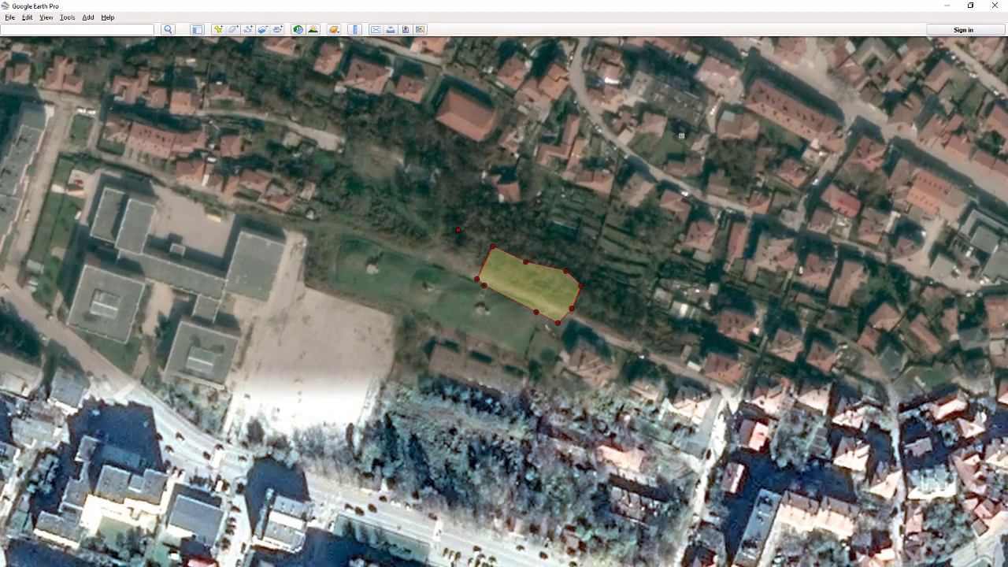
{"action": "scroll", "coordinate": [572, 285], "scroll_direction": "up", "scroll_amount": 2}
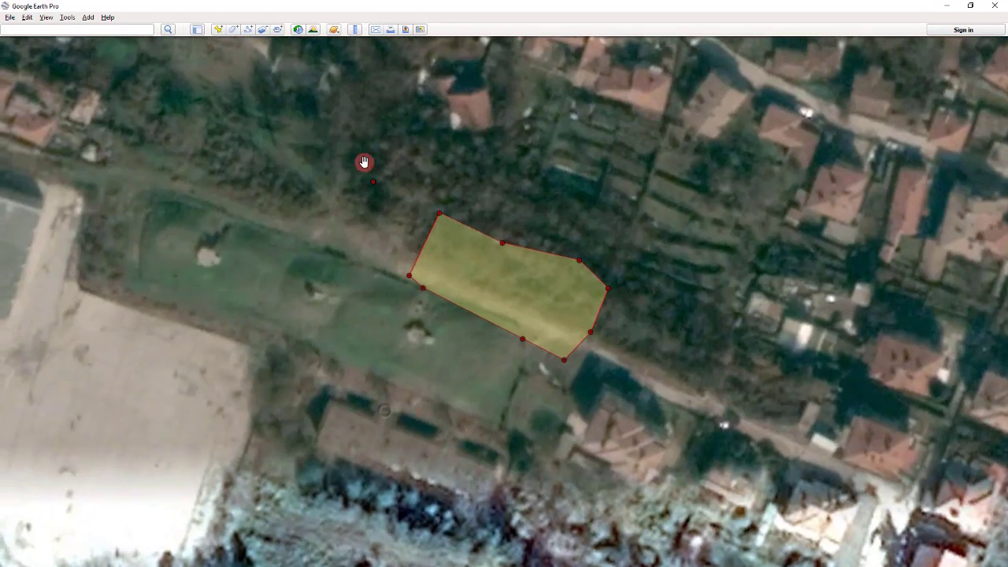
{"action": "scroll", "coordinate": [604, 322], "scroll_direction": "down", "scroll_amount": 1}
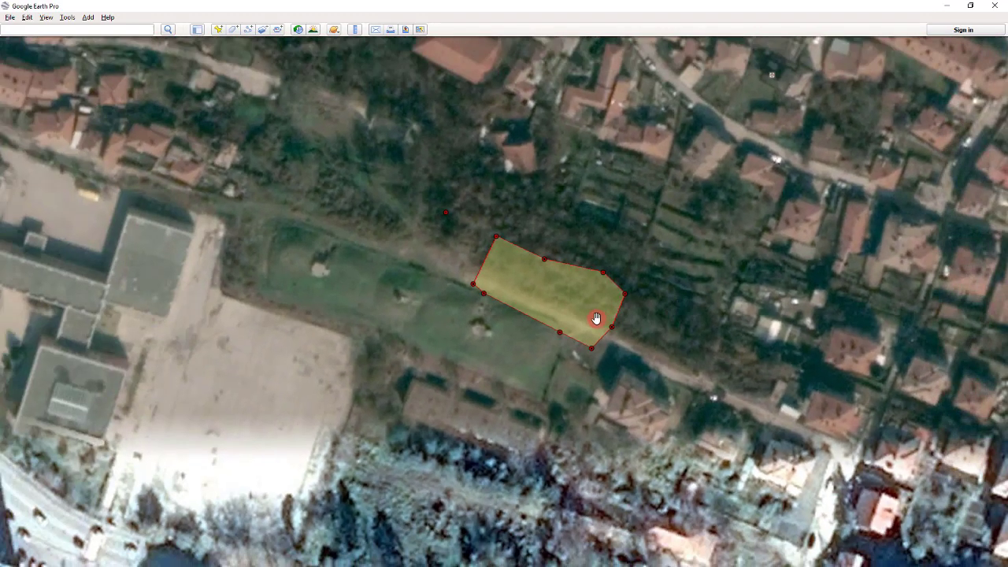
{"action": "scroll", "coordinate": [603, 322], "scroll_direction": "down", "scroll_amount": 1}
{"action": "scroll", "coordinate": [567, 315], "scroll_direction": "up", "scroll_amount": 2}
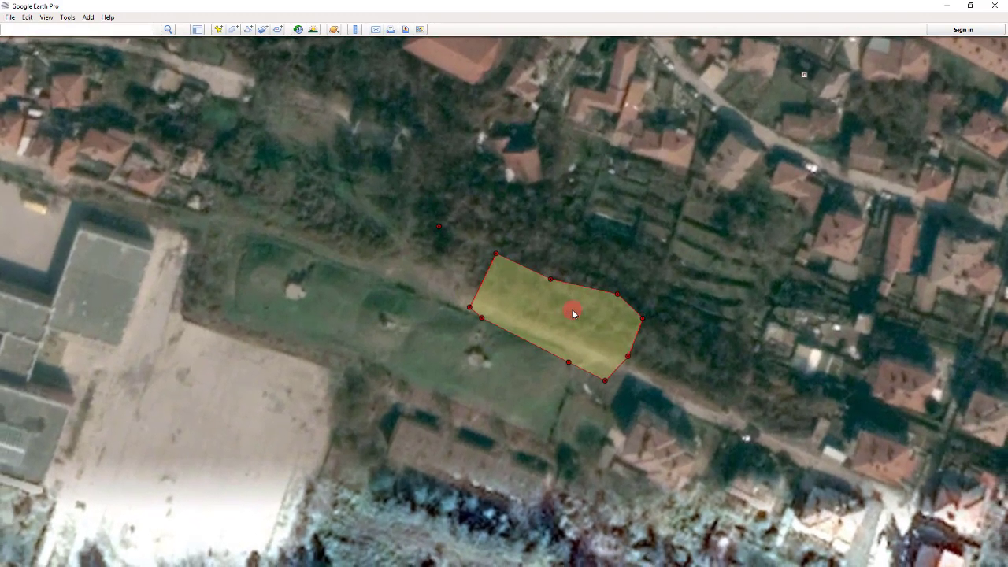
{"action": "scroll", "coordinate": [560, 337], "scroll_direction": "up", "scroll_amount": 1}
{"action": "left_click_drag", "start_coordinate": [561, 338], "coordinate": [547, 332]}
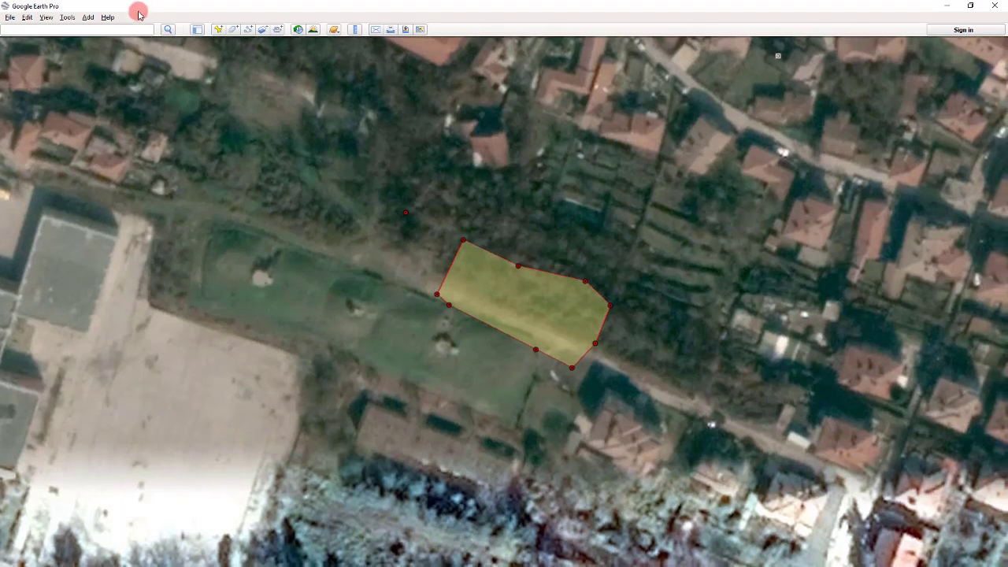
Turn on the Scale Legend and set measurement units to Meters, Kilometers in Options.
{"action": "left_click", "coordinate": [45, 17]}
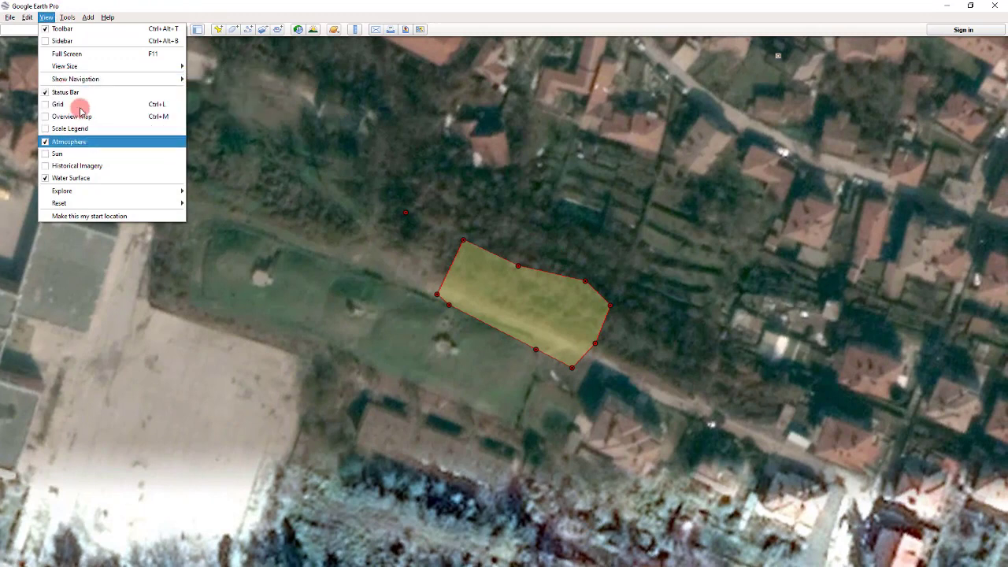
{"action": "left_click", "coordinate": [79, 129]}
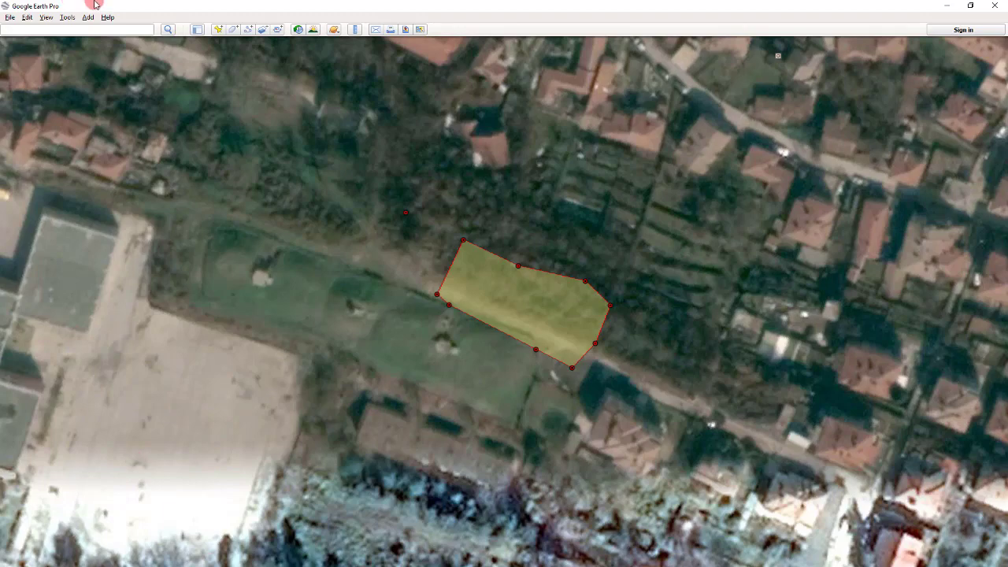
{"action": "left_click", "coordinate": [67, 17]}
{"action": "left_click", "coordinate": [134, 104]}
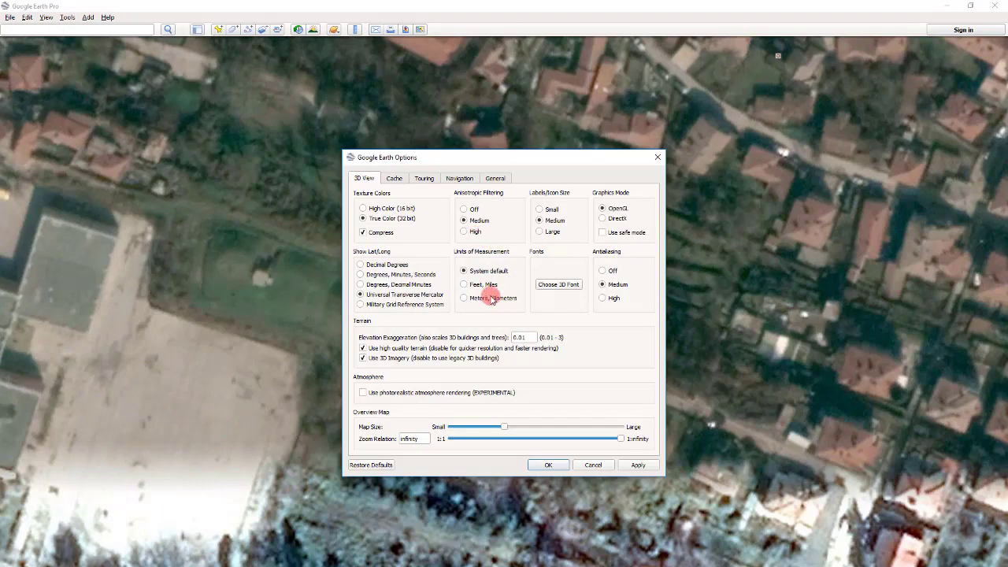
{"action": "left_click", "coordinate": [489, 299]}
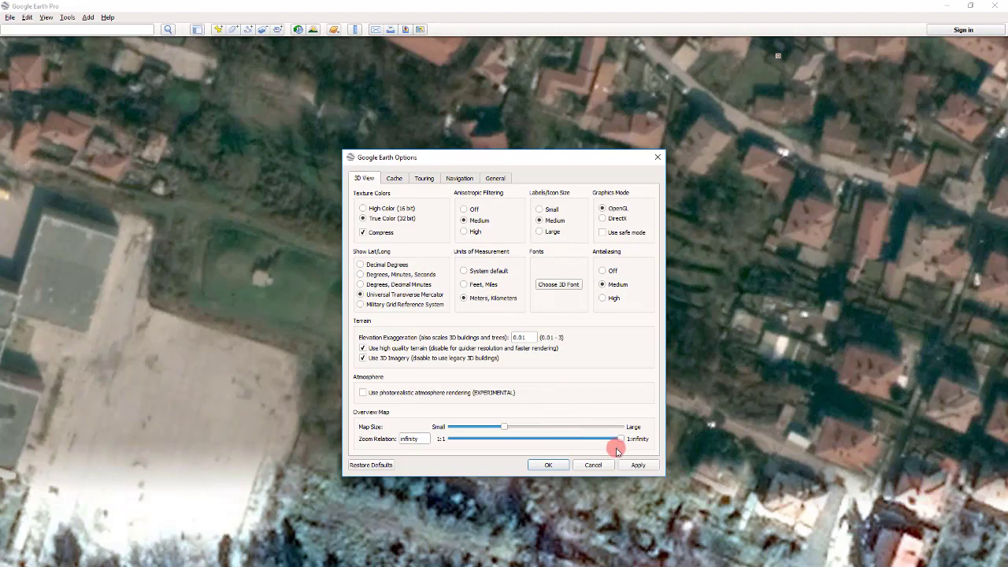
{"action": "left_click", "coordinate": [638, 465]}
{"action": "left_click", "coordinate": [549, 465]}
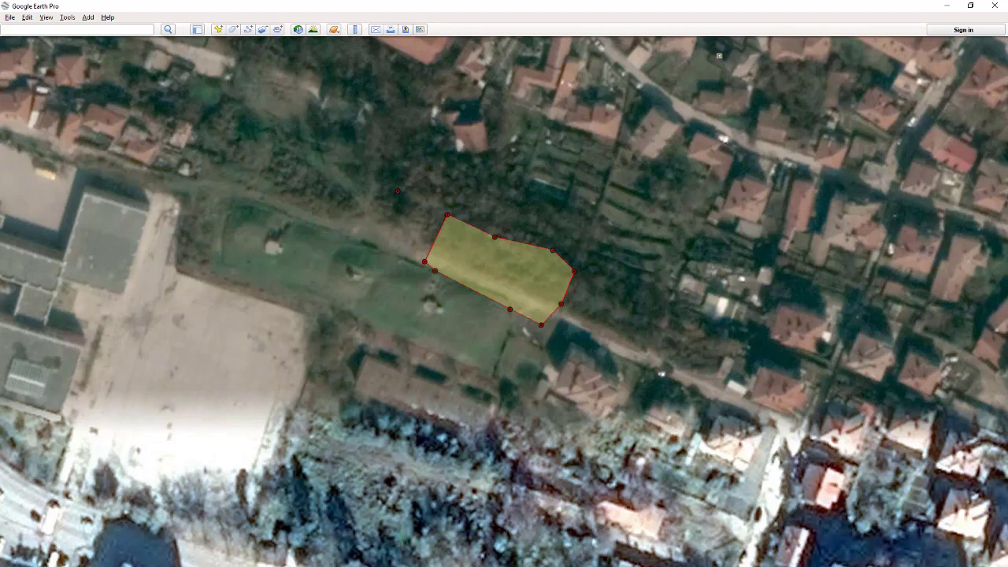
Launch Paint and paste the captured screenshot onto the canvas.
{"action": "key", "text": "super"}
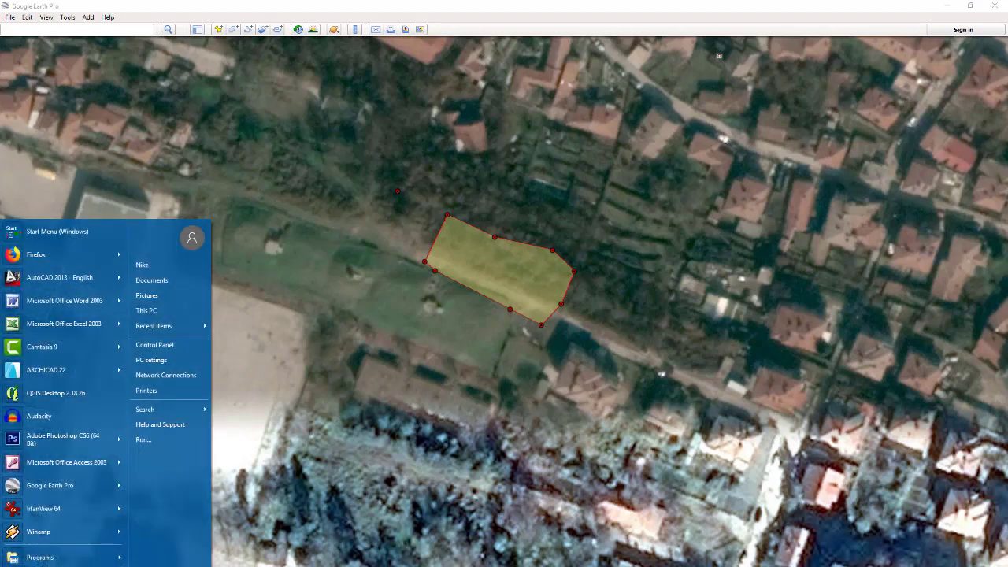
{"action": "type", "text": "paint"}
{"action": "key", "text": "Return"}
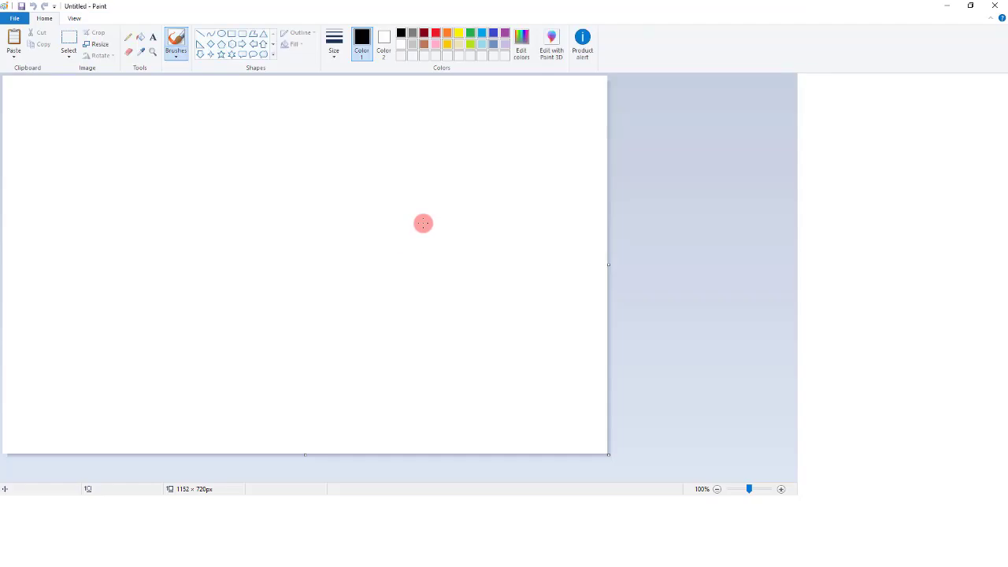
{"action": "key", "text": "ctrl+v"}
{"action": "scroll", "coordinate": [308, 252], "scroll_direction": "down", "scroll_amount": 3}
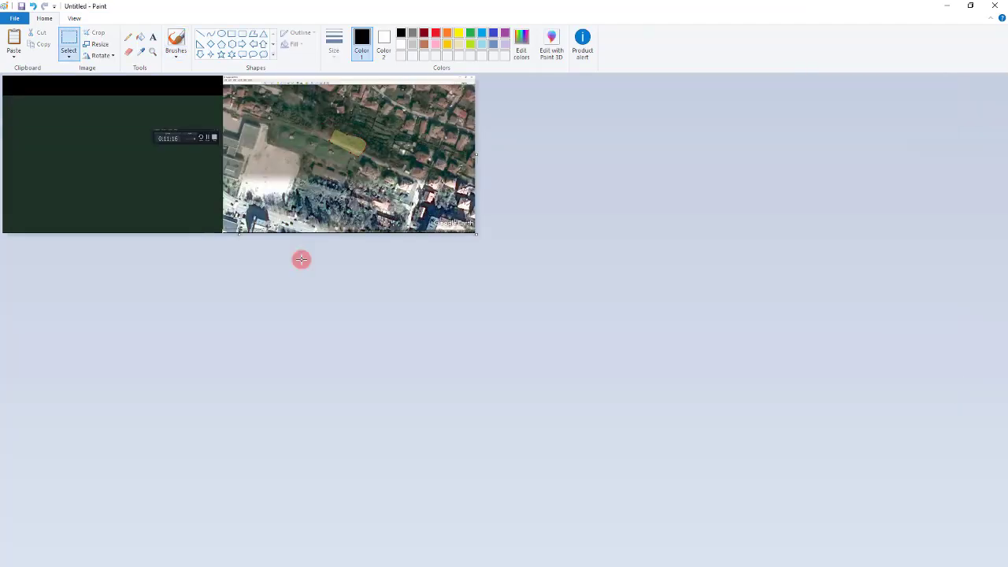
{"action": "scroll", "coordinate": [302, 259], "scroll_direction": "up", "scroll_amount": 1}
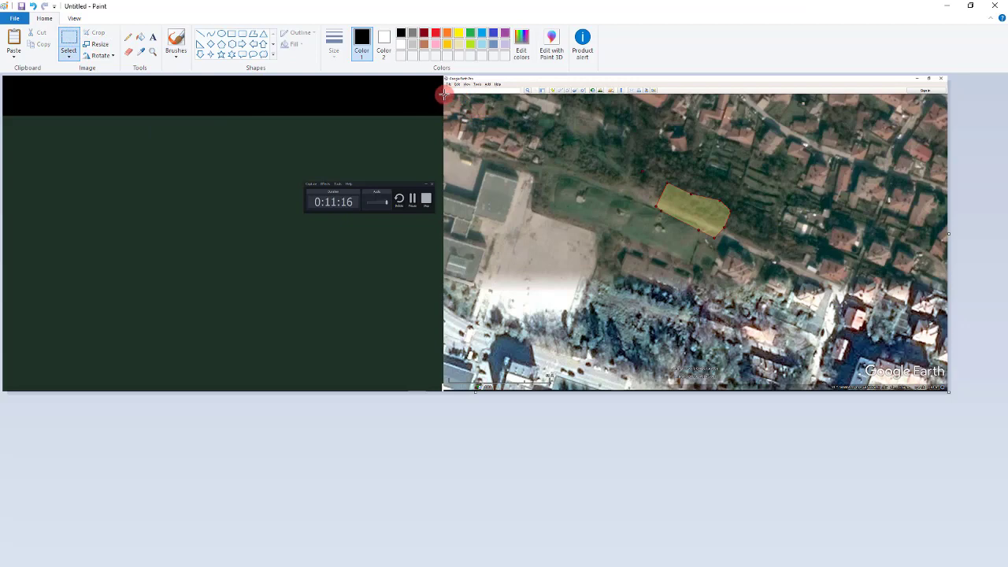
Crop the image to the Google Earth map area, undoing an accidental second crop.
{"action": "left_click_drag", "start_coordinate": [443, 93], "coordinate": [949, 376]}
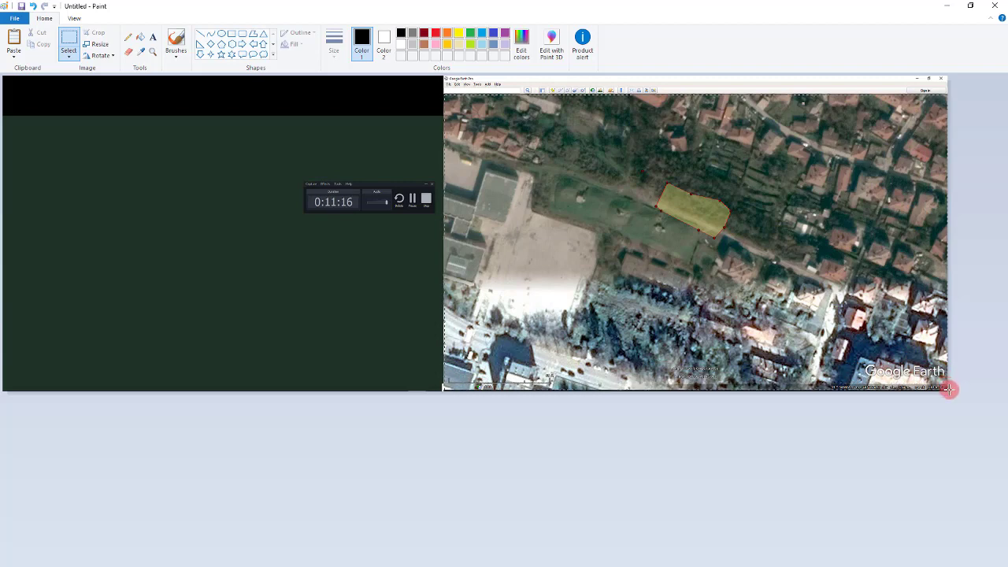
{"action": "right_click", "coordinate": [709, 260]}
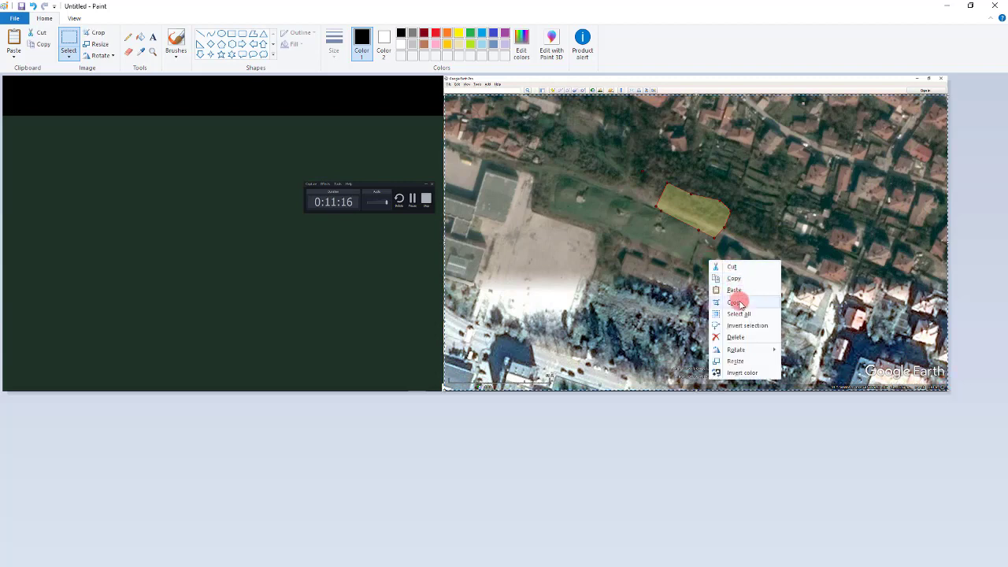
{"action": "left_click", "coordinate": [736, 302]}
{"action": "scroll", "coordinate": [11, 355], "scroll_direction": "up", "scroll_amount": 3}
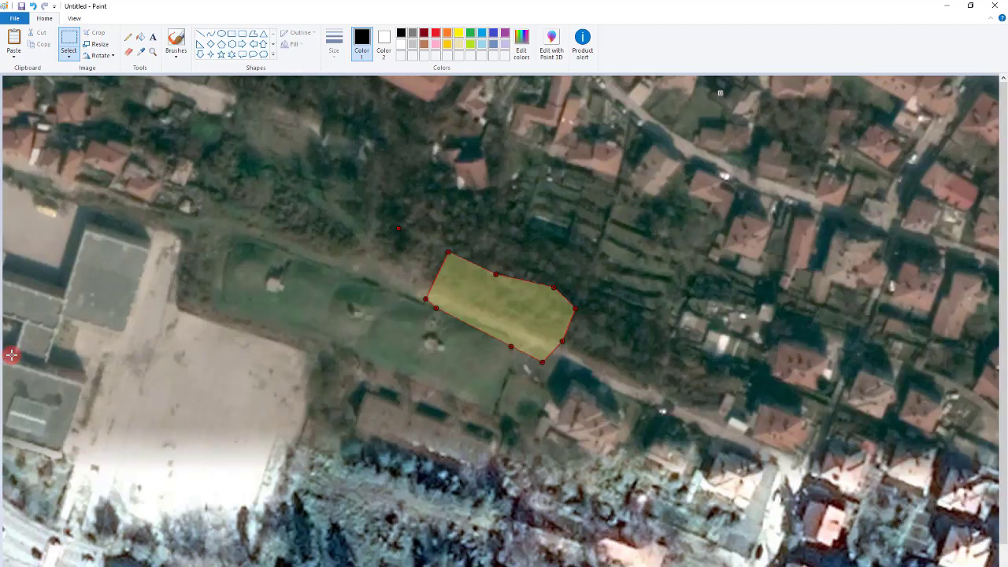
{"action": "scroll", "coordinate": [118, 445], "scroll_direction": "down", "scroll_amount": 3}
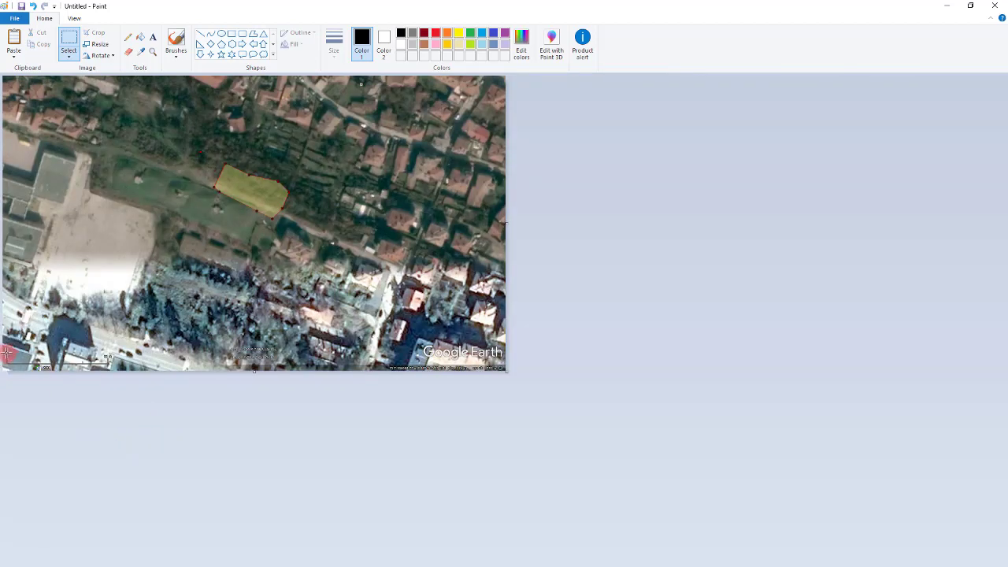
{"action": "left_click_drag", "start_coordinate": [4, 355], "coordinate": [119, 377]}
{"action": "right_click", "coordinate": [82, 364]}
{"action": "left_click", "coordinate": [112, 406]}
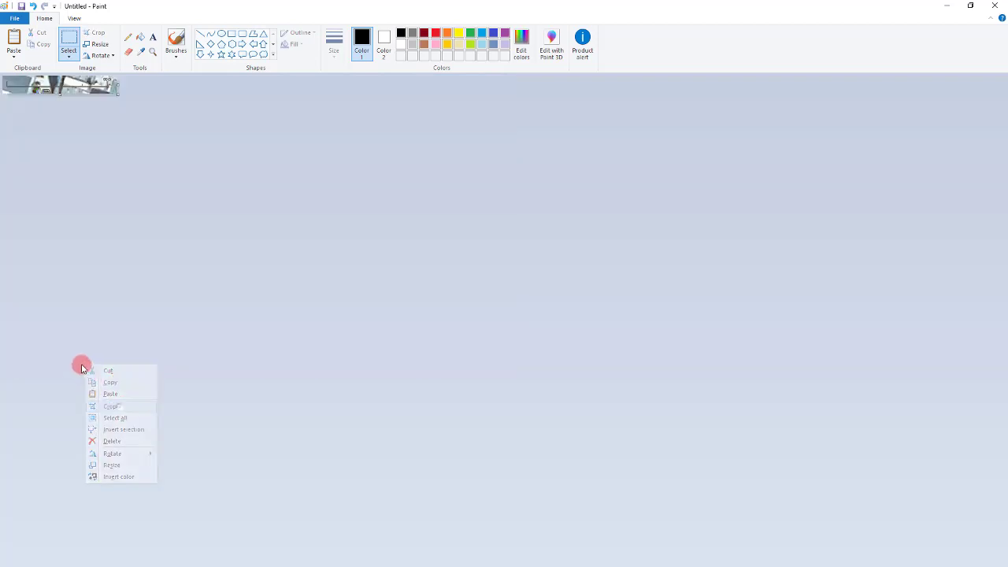
{"action": "key", "text": "ctrl+z"}
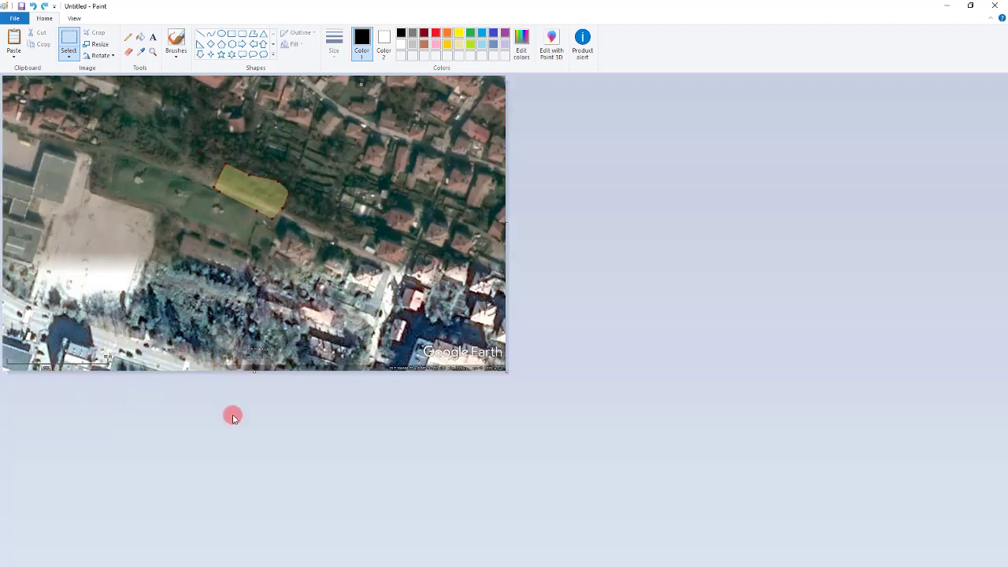
Open Save as and copy the qqq folder path from Explorer's address bar.
{"action": "left_click", "coordinate": [14, 18]}
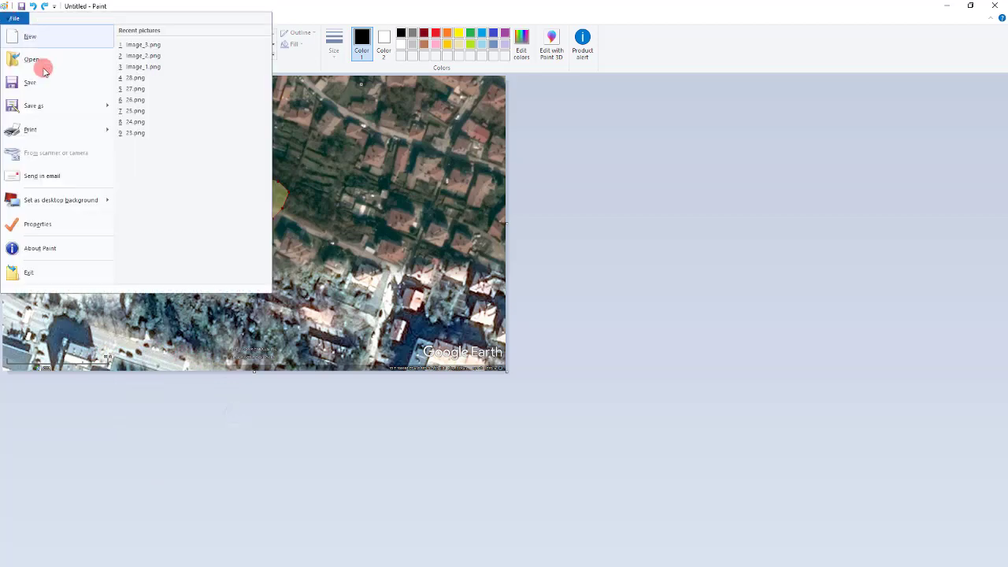
{"action": "left_click", "coordinate": [63, 108]}
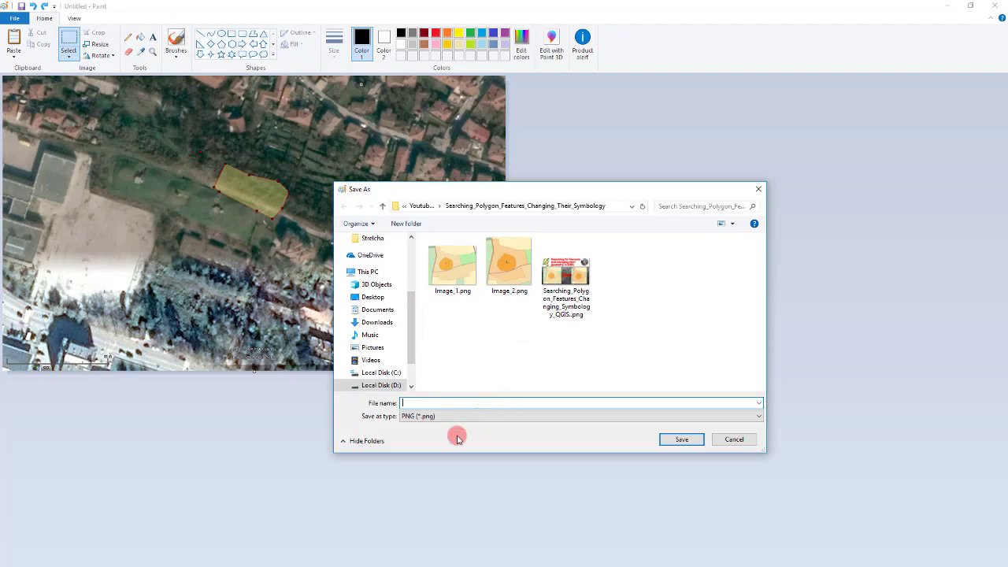
{"action": "key", "text": "alt+Tab"}
{"action": "key", "text": "alt+Tab"}
{"action": "key", "text": "alt+Tab"}
{"action": "key", "text": "alt+Tab"}
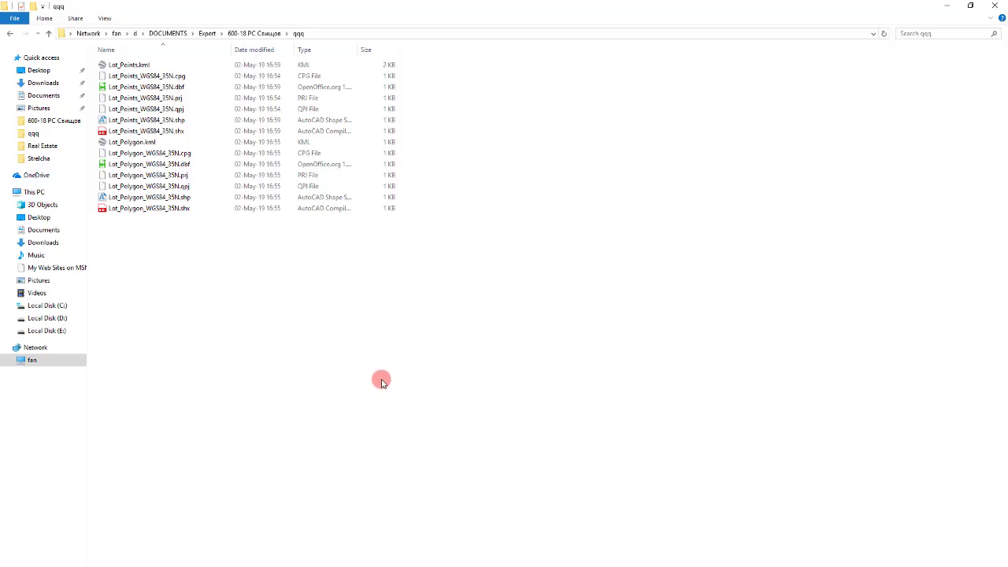
{"action": "left_click", "coordinate": [352, 32]}
{"action": "key", "text": "ctrl+c"}
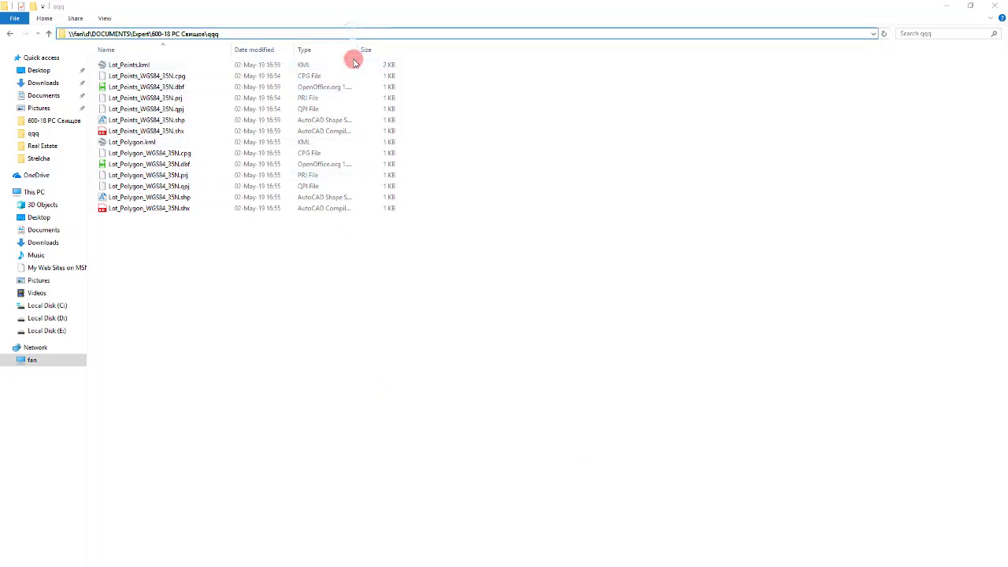
{"action": "key", "text": "alt+Tab"}
Paste the qqq path into File name to jump there, then select the default name.
{"action": "left_click", "coordinate": [503, 402]}
{"action": "key", "text": "ctrl+v"}
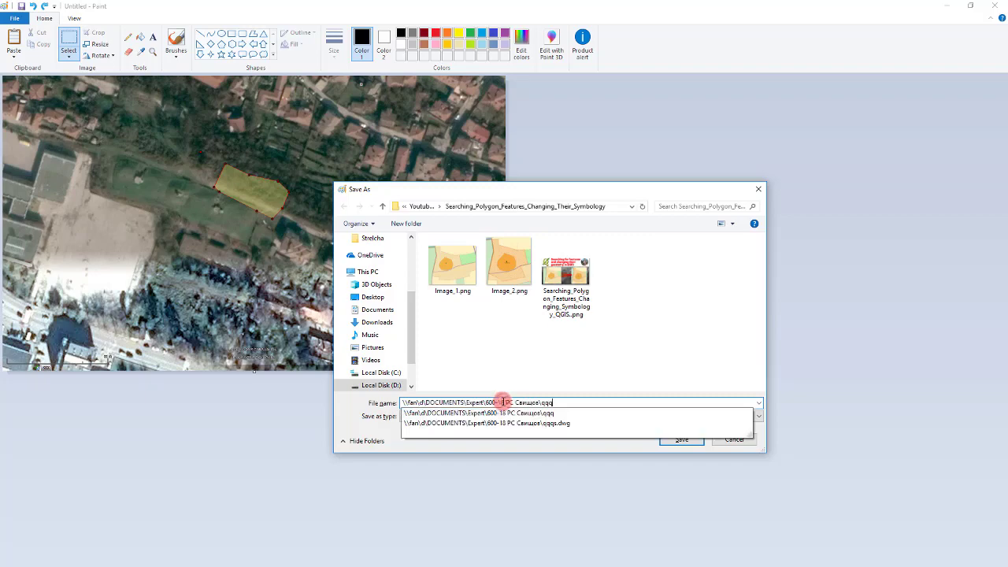
{"action": "key", "text": "Return"}
{"action": "left_click_drag", "start_coordinate": [504, 404], "coordinate": [361, 400]}
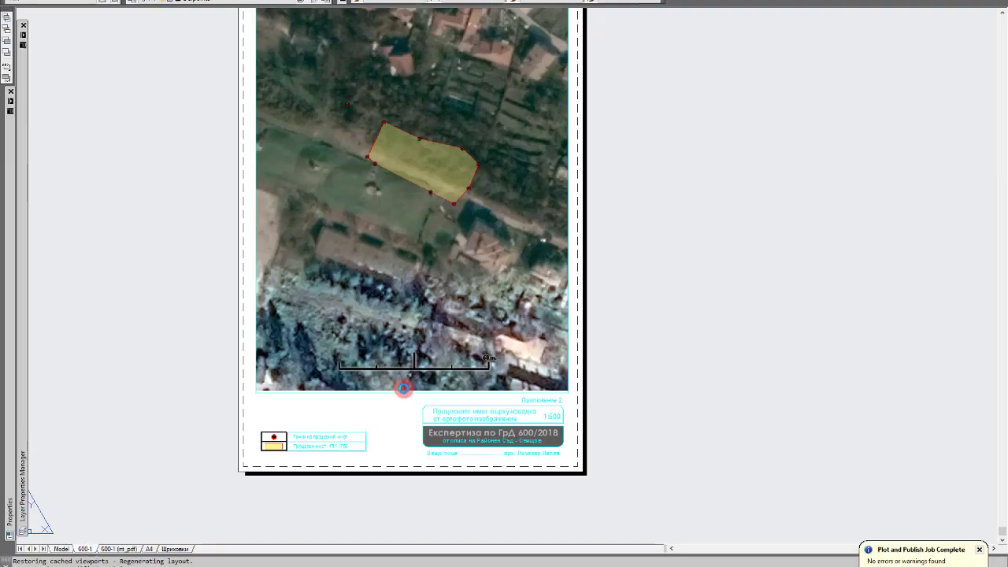
Plot the layout to PDF with Bullzip, overwriting Pril_2_Orthophoto.
{"action": "key", "text": "ctrl+p"}
{"action": "left_click", "coordinate": [499, 415]}
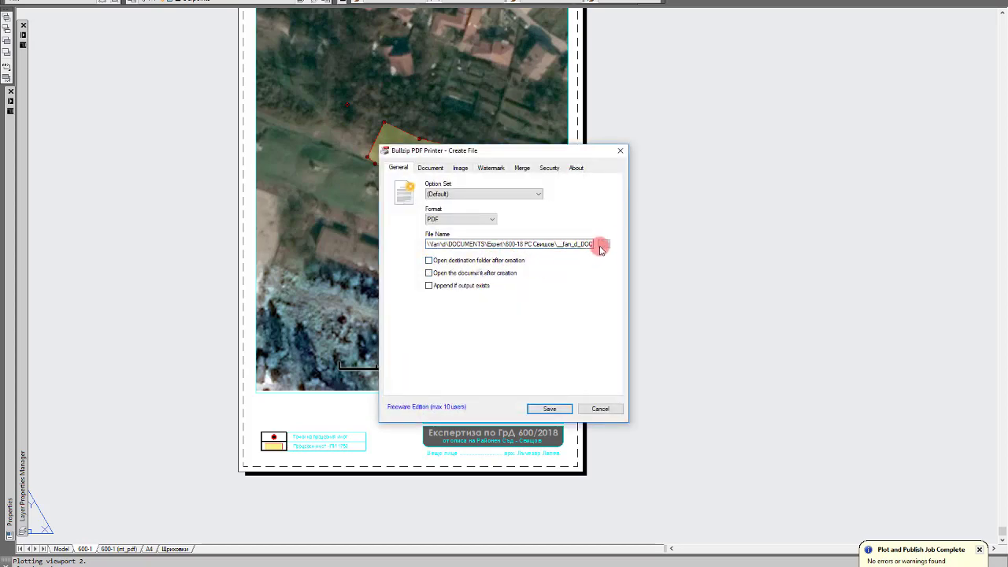
{"action": "left_click", "coordinate": [603, 246]}
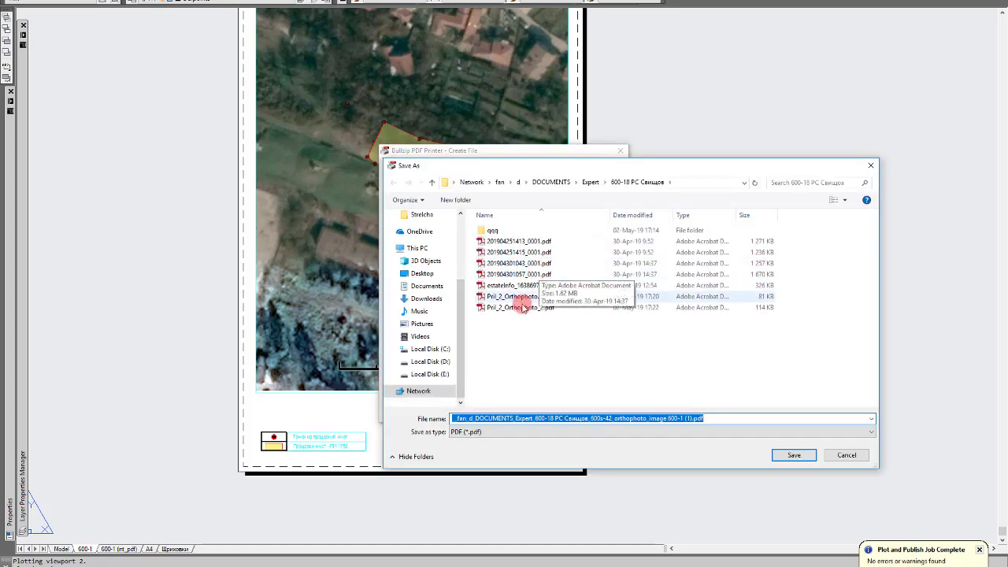
{"action": "double_click", "coordinate": [522, 307]}
{"action": "left_click", "coordinate": [504, 335]}
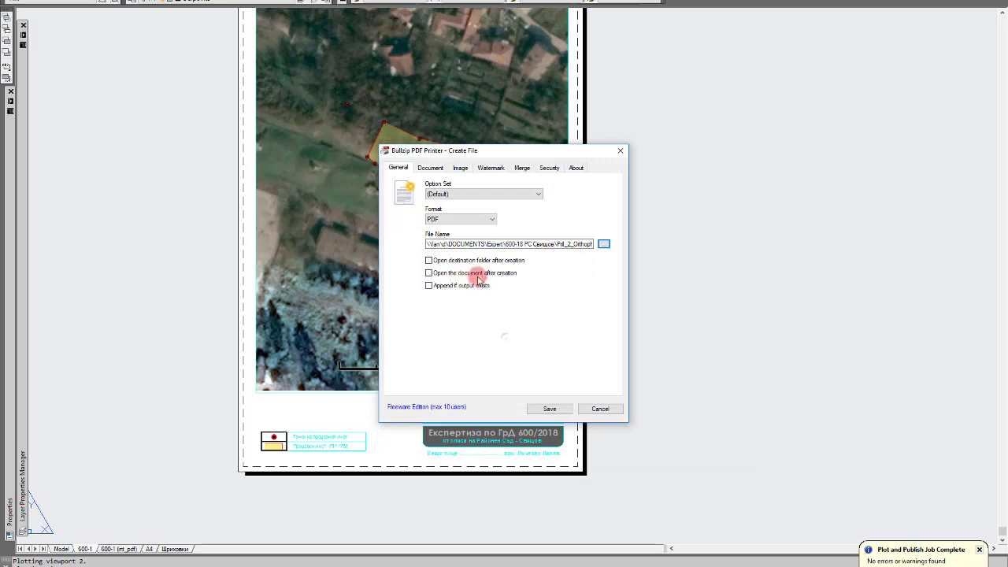
{"action": "left_click", "coordinate": [549, 408]}
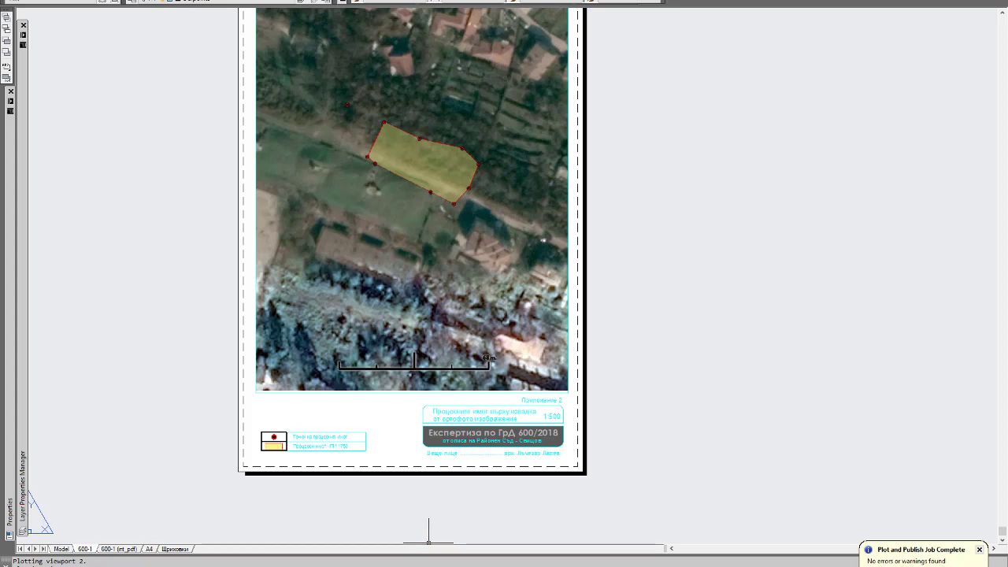
Bring the qqq folder window forward from the taskbar and scroll down its file list.
{"action": "mouse_move", "coordinate": [90, 563]}
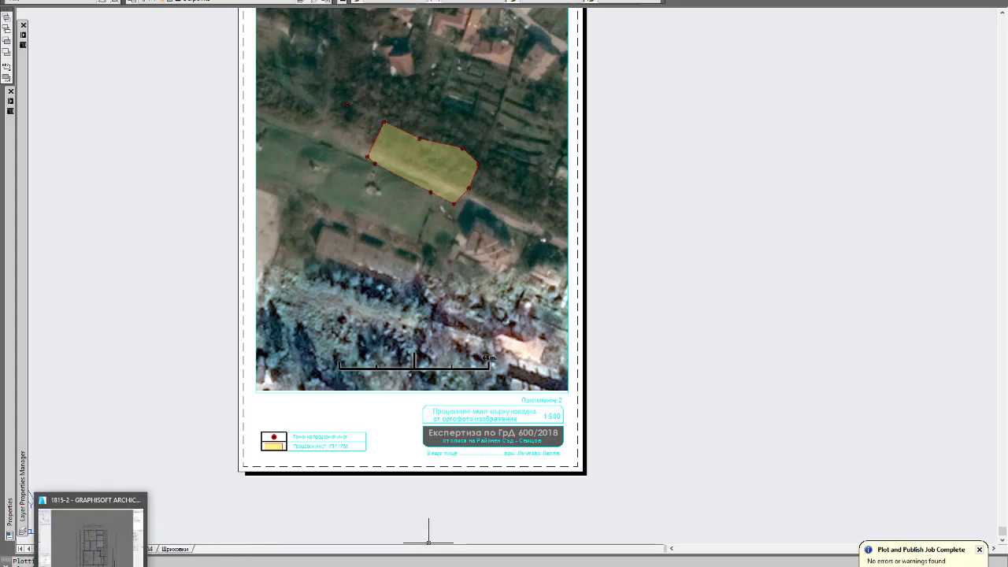
{"action": "mouse_move", "coordinate": [378, 560]}
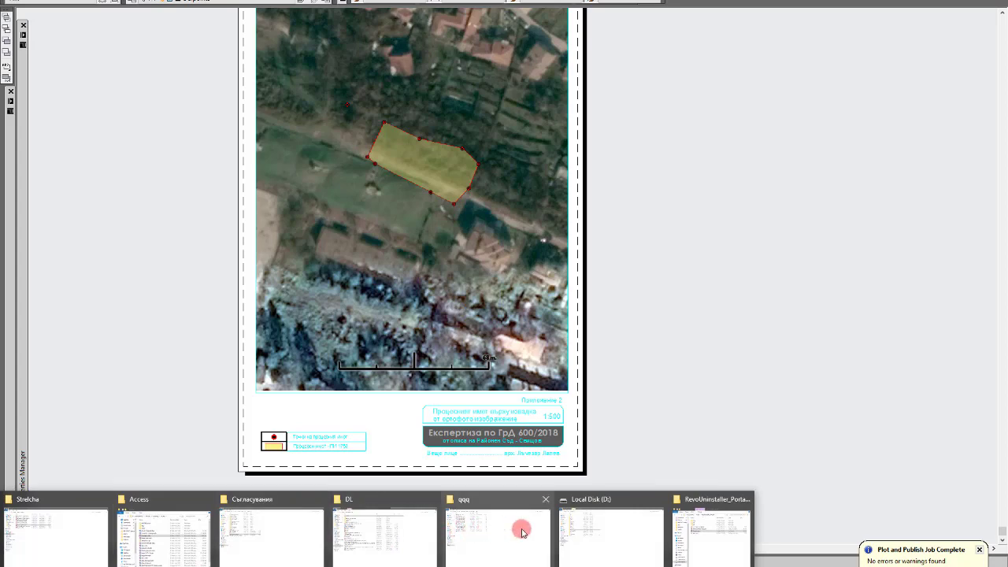
{"action": "left_click", "coordinate": [473, 533]}
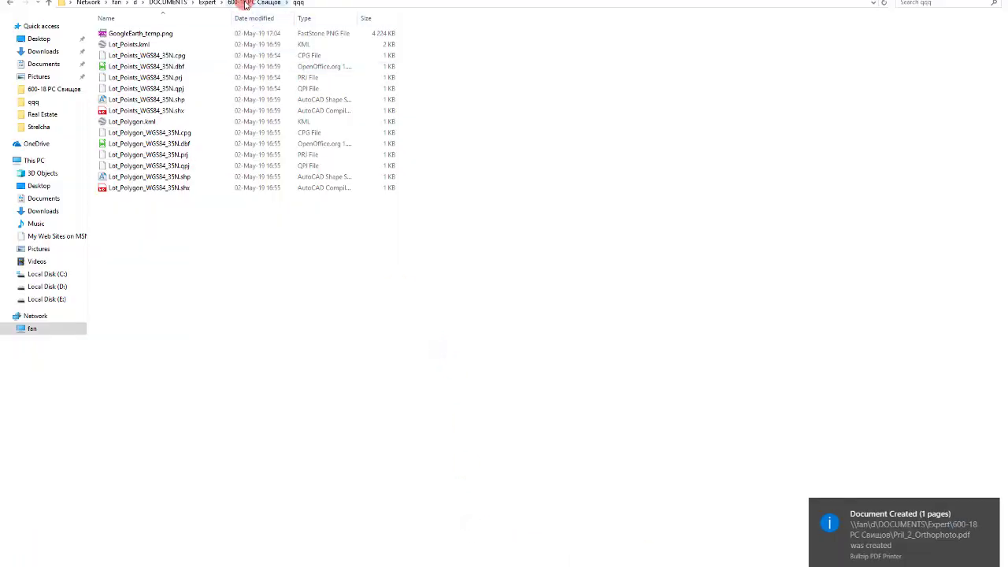
{"action": "scroll", "coordinate": [545, 216], "scroll_direction": "down", "scroll_amount": 2}
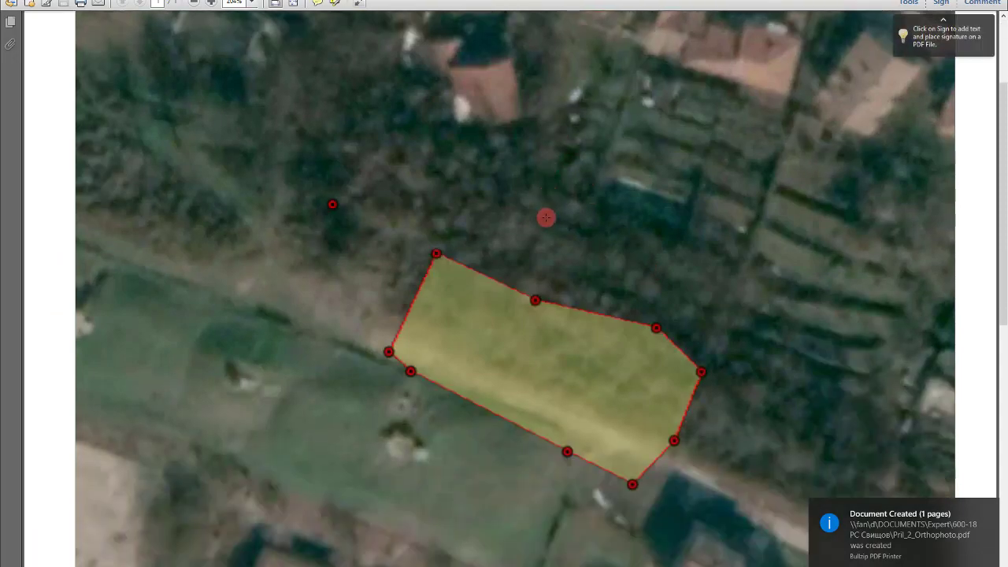
{"action": "scroll", "coordinate": [530, 216], "scroll_direction": "down", "scroll_amount": 2, "text": "ctrl"}
{"action": "scroll", "coordinate": [583, 342], "scroll_direction": "down", "scroll_amount": 1, "text": "ctrl"}
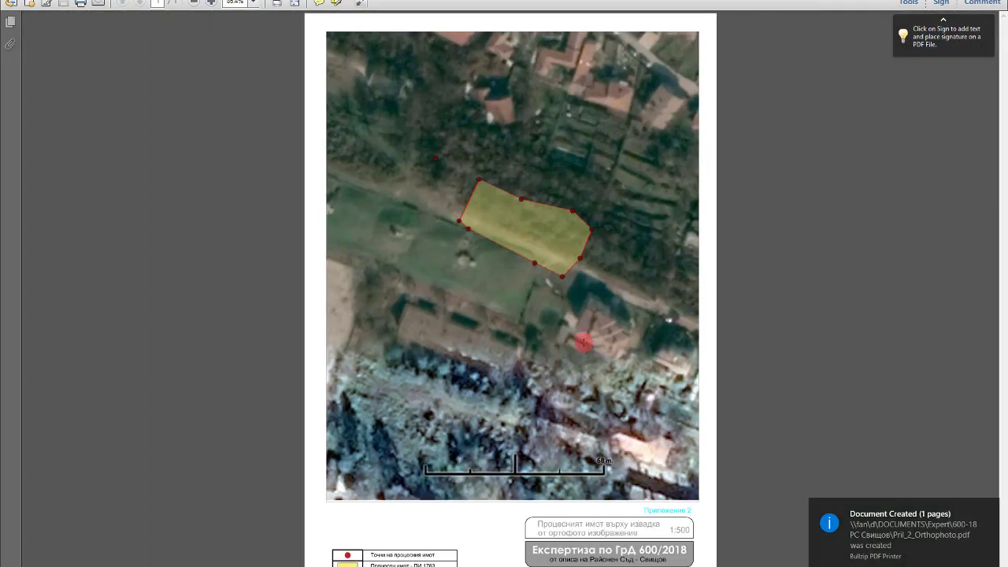